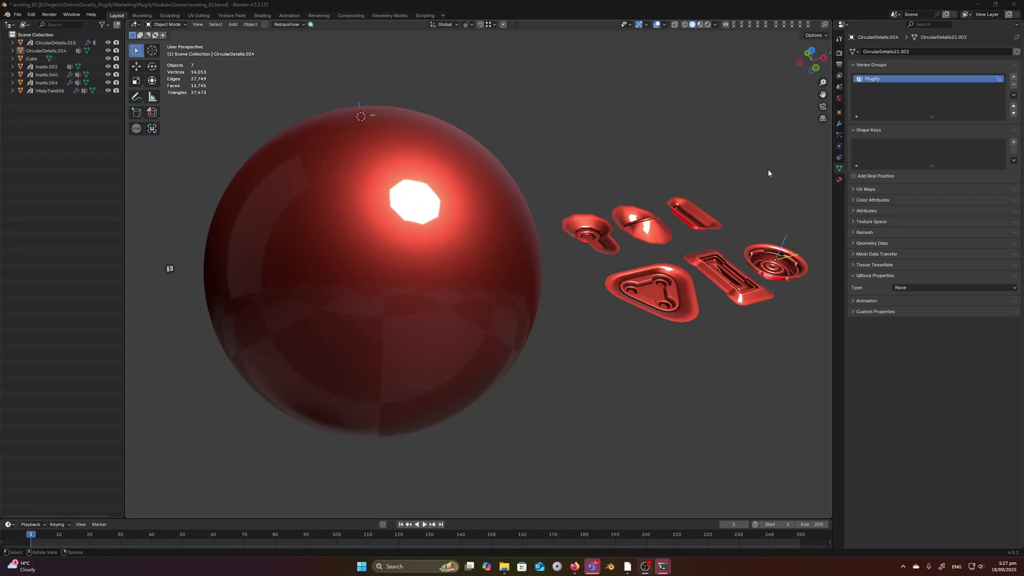
Step: Switch to the web browser to view the Decalify product page, and return to Blender
click(574, 566)
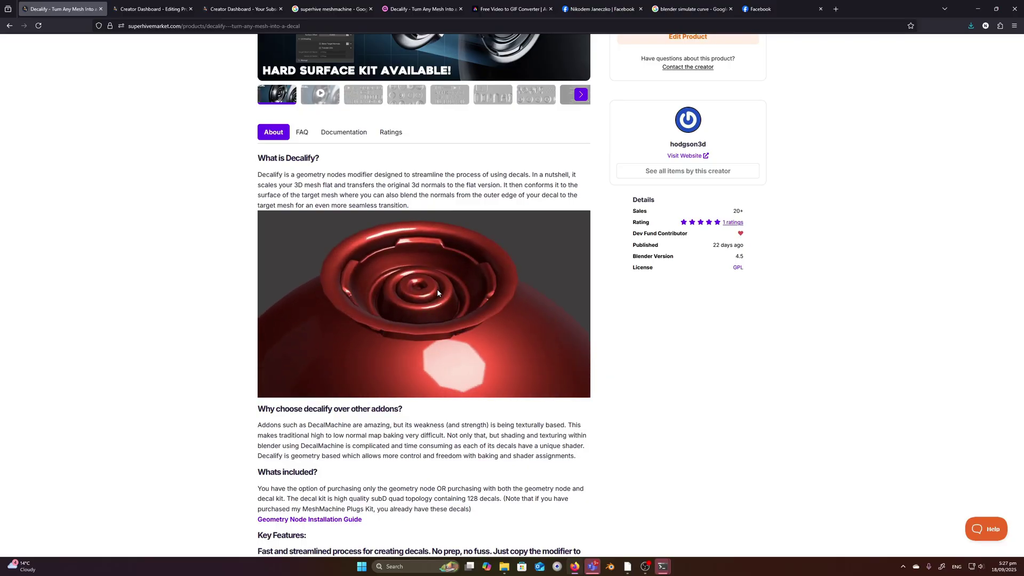
click(978, 8)
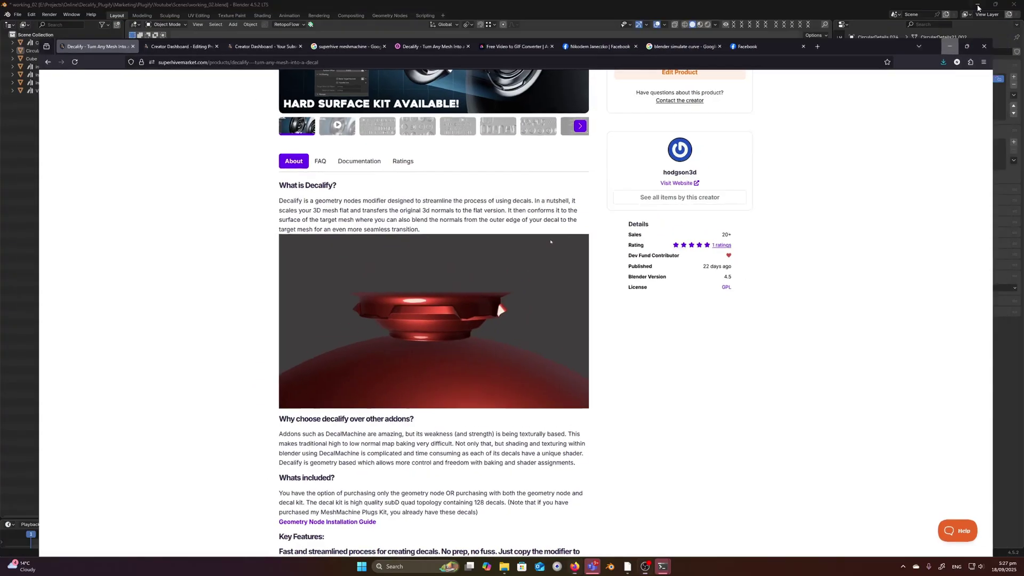
Step: Append the PLUGIFY node group from the NodeTree section of PLUGIFY_1_0.blend
click(480, 158)
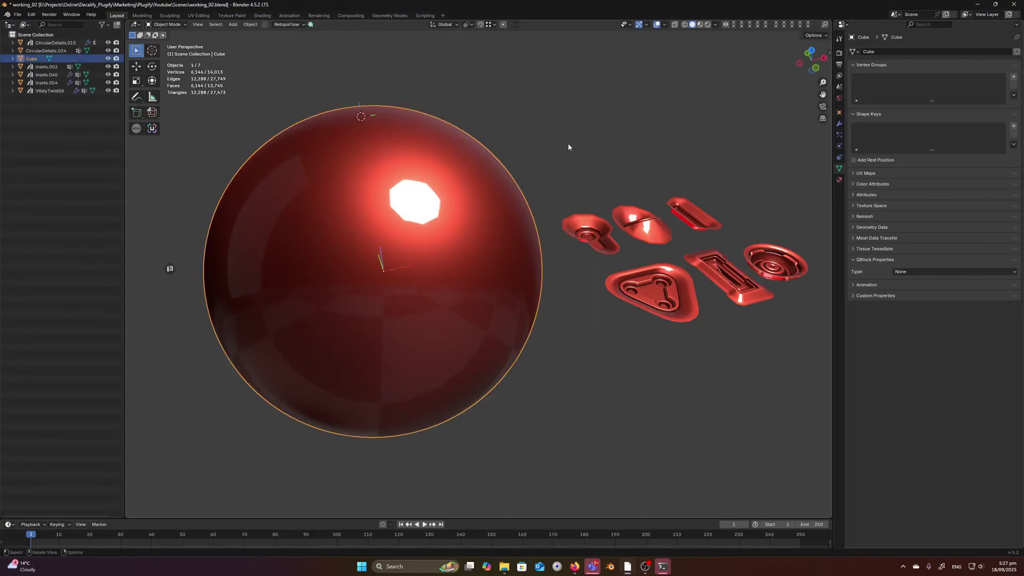
click(18, 14)
click(37, 106)
click(330, 93)
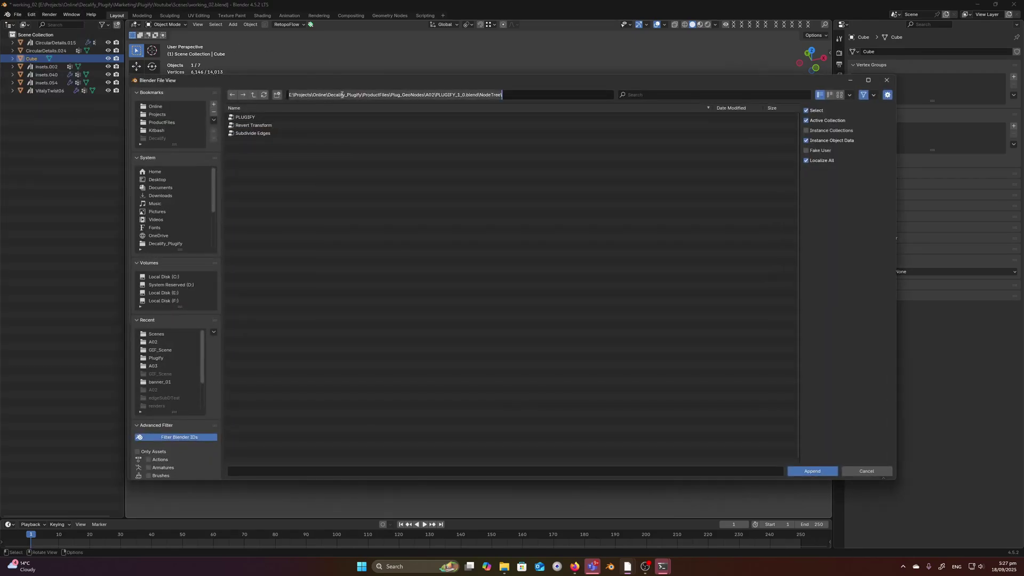
click(254, 95)
click(254, 95)
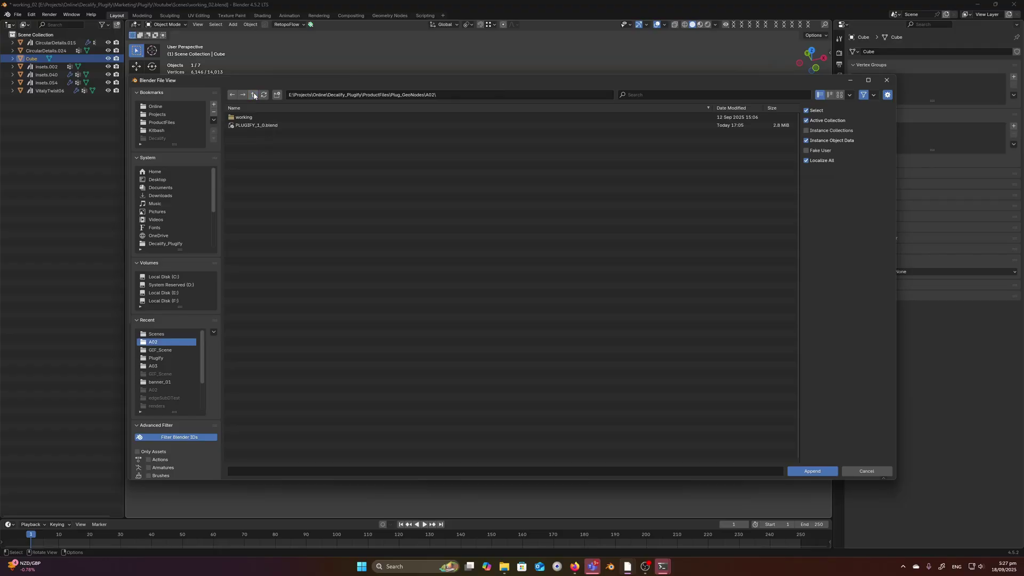
double_click(270, 124)
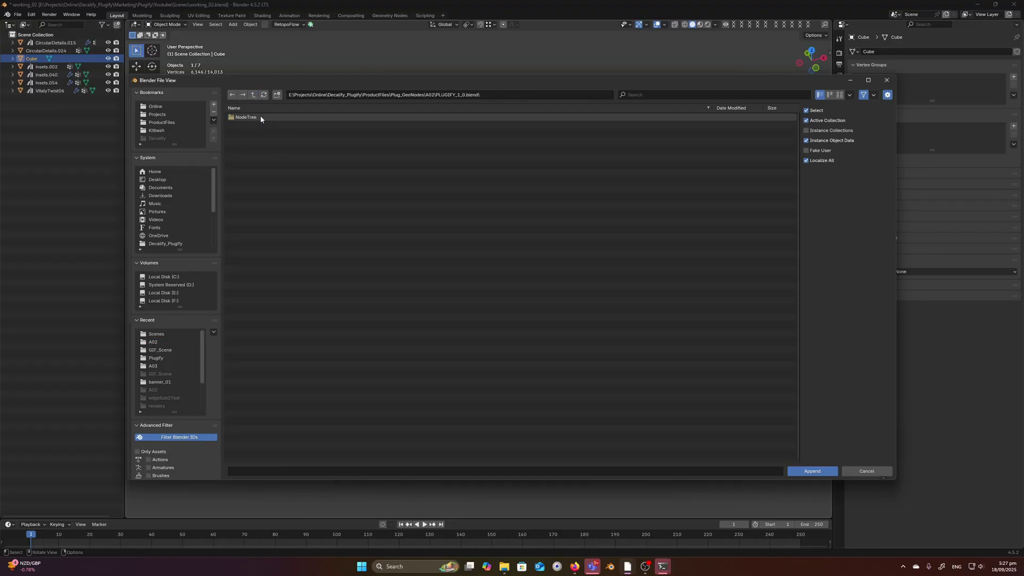
double_click(256, 118)
click(259, 118)
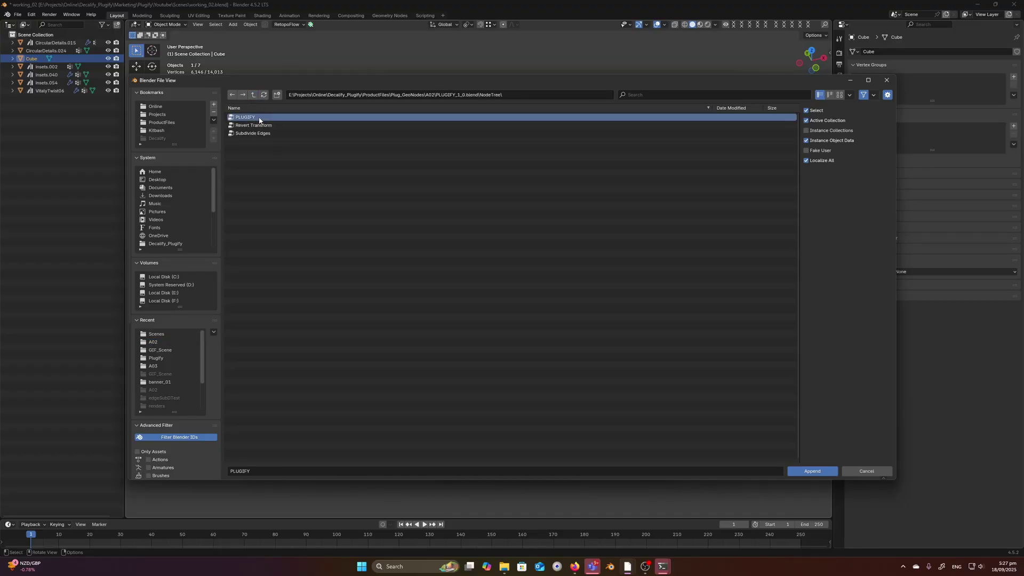
click(824, 474)
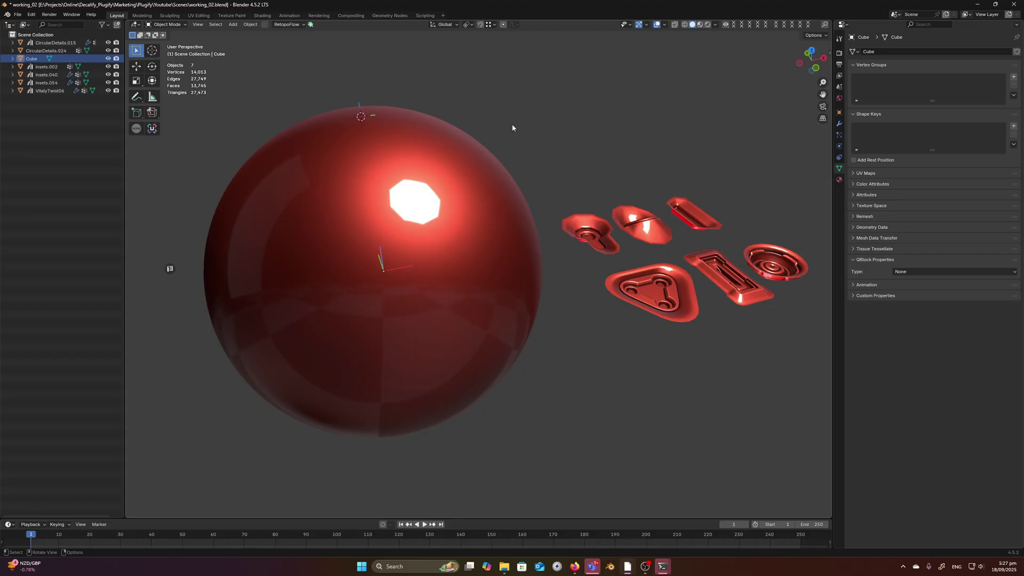
Step: Add the PLUGIFY geometry nodes modifier to the red sphere
click(441, 178)
click(839, 123)
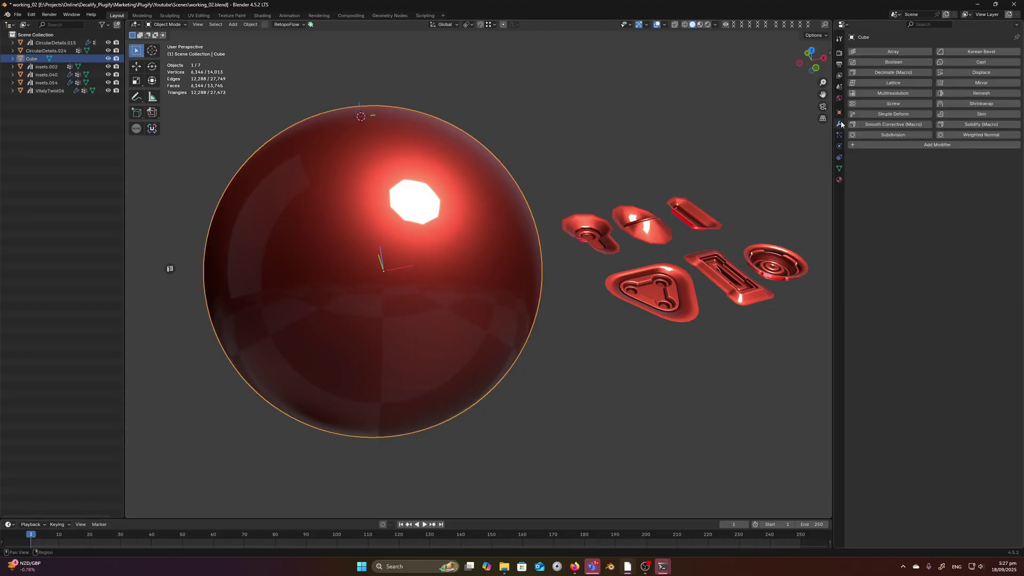
click(925, 146)
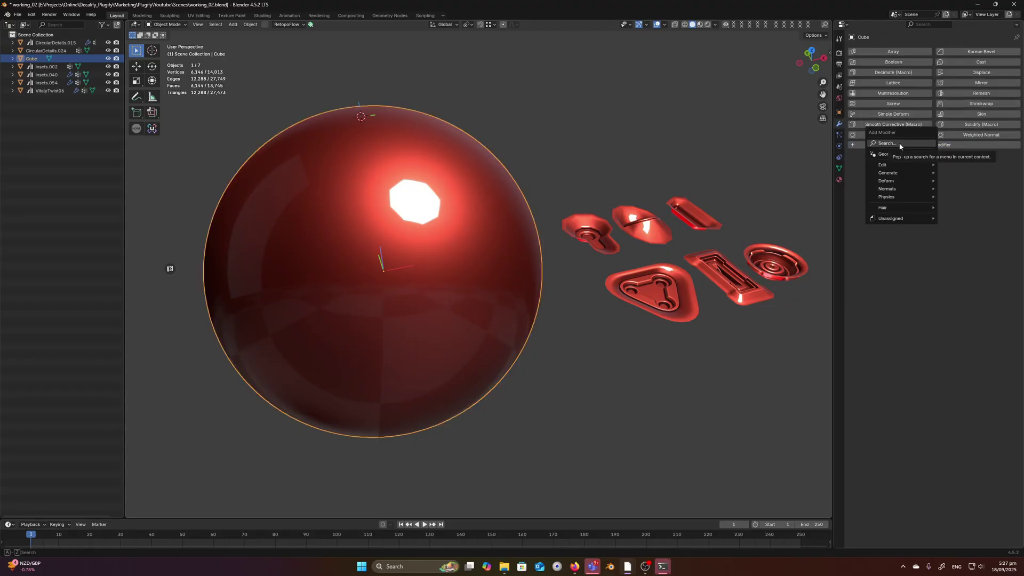
key(space)
text(Plug)
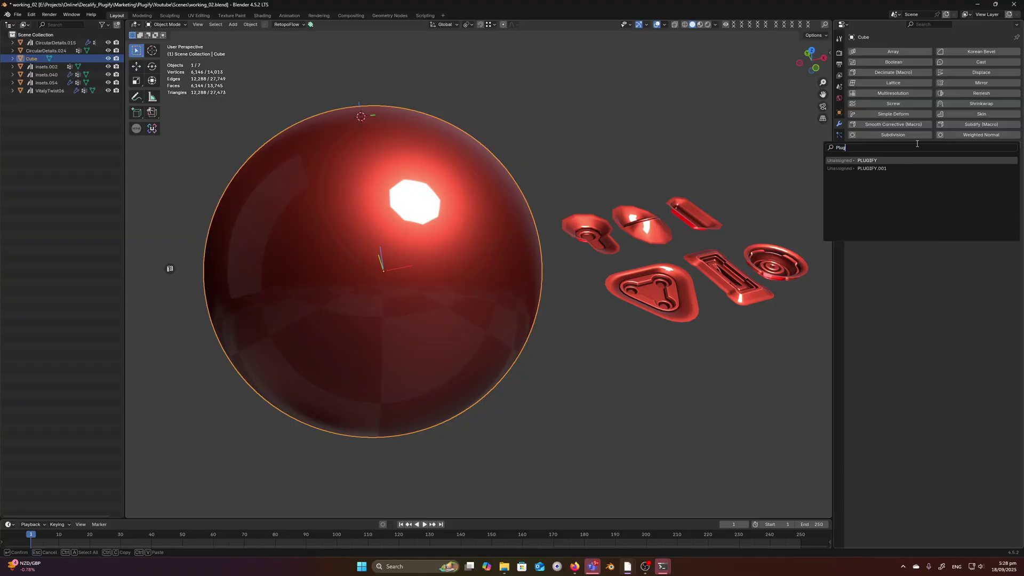
key(Return)
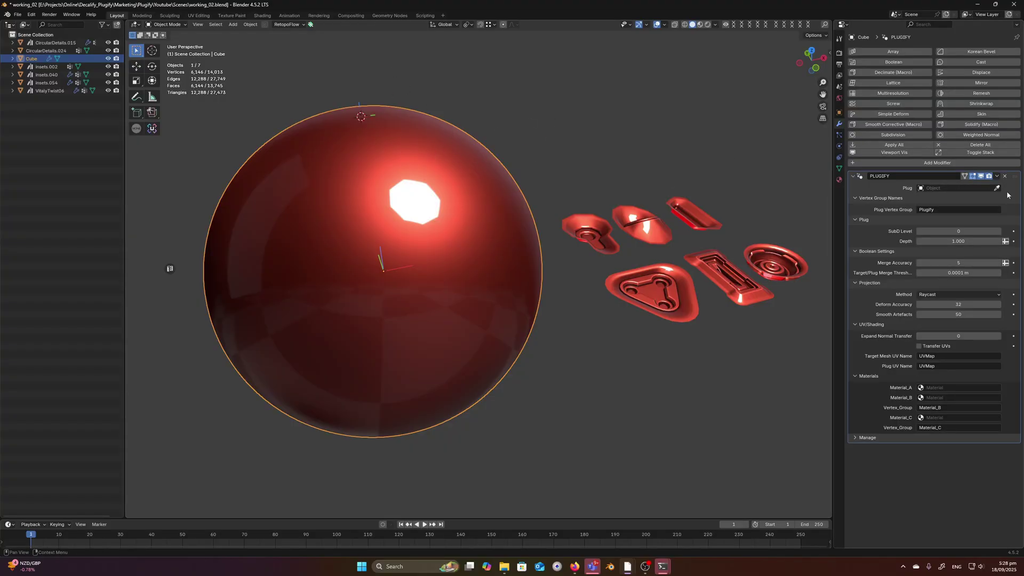
click(789, 261)
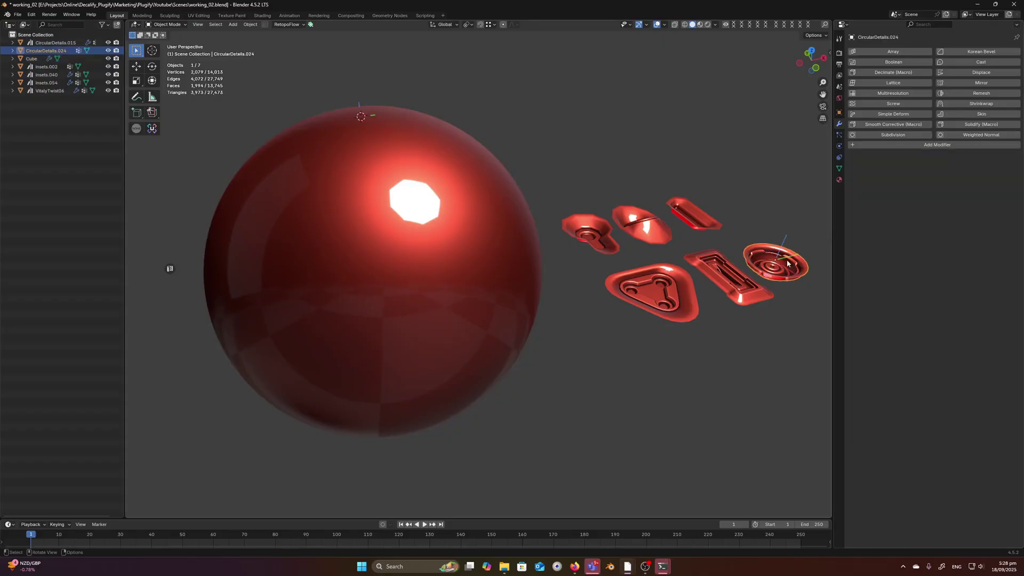
click(398, 155)
key(shift+s)
click(524, 157)
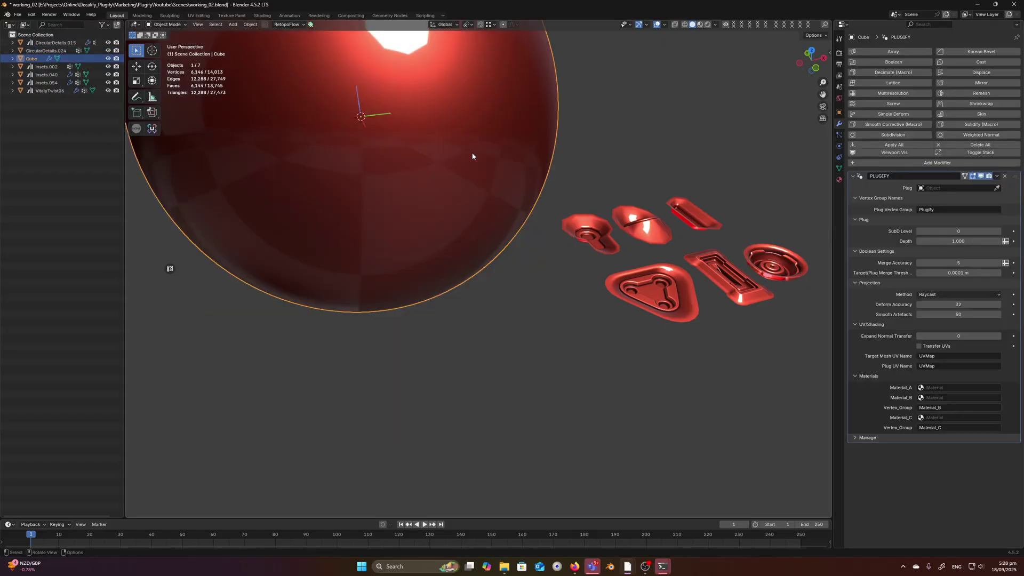
key(ctrl+z)
key(ctrl+z)
Step: Snap the circular detail plug to the 3D cursor on the sphere's top and lower it slightly along Z with wireframe shown
key(shift+s)
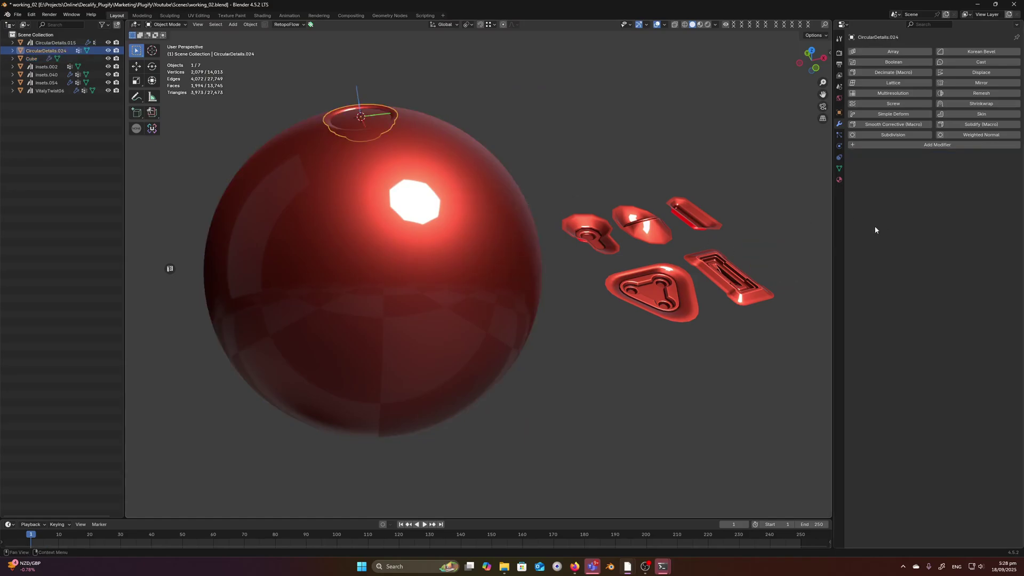
key(KP_Decimal)
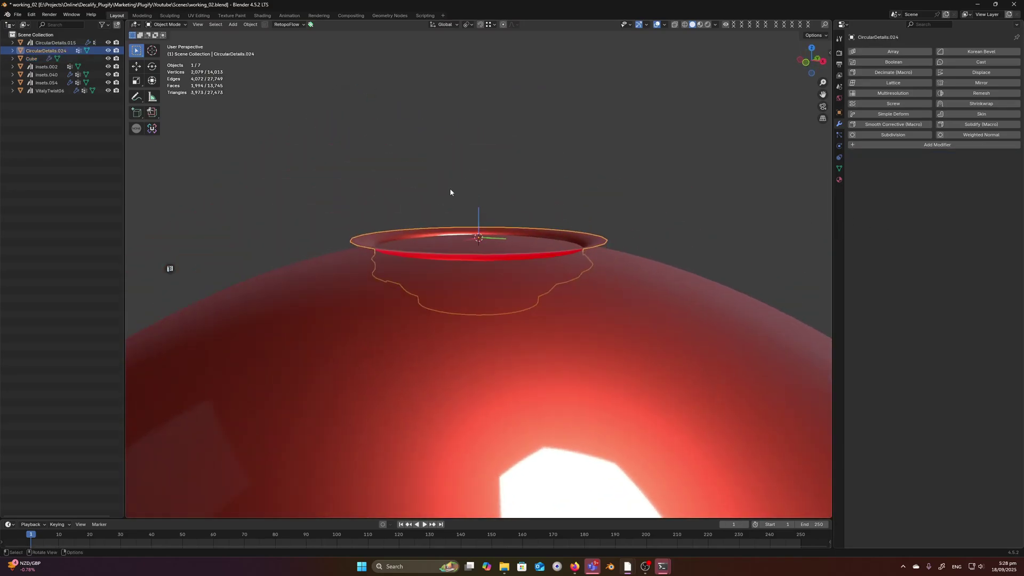
key(alt+w)
mouse_move(483, 223)
middle_down()
mouse_move(476, 213)
mouse_move(507, 224)
mouse_move(489, 208)
mouse_move(486, 237)
middle_up()
key(g)
key(z)
click(507, 224)
key(g)
key(z)
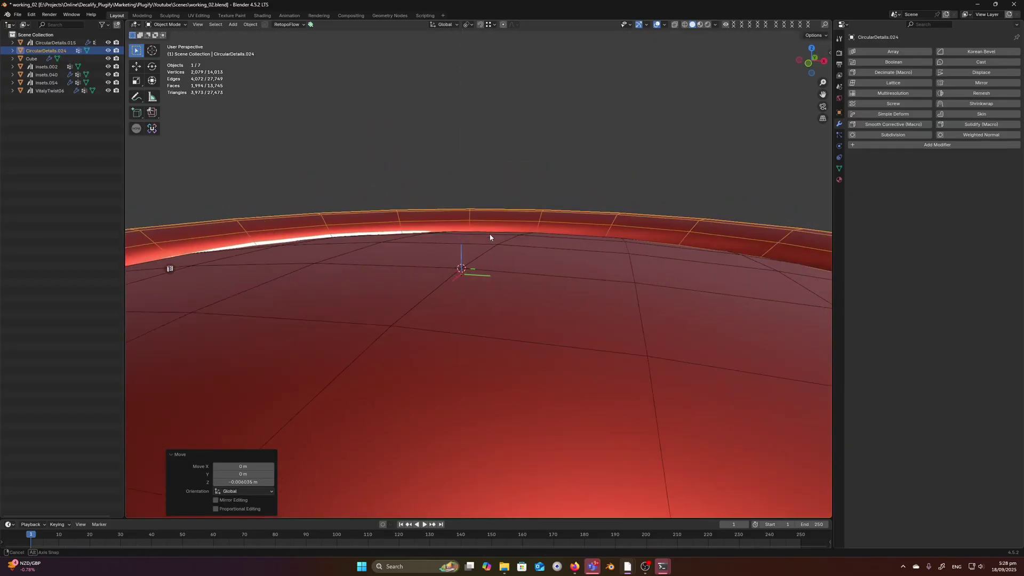
click(487, 247)
Step: Raise the circular plug about 0.0054 m along Z to fit its rim to the sphere's surface
scroll(488, 247, up, 1)
click(452, 280)
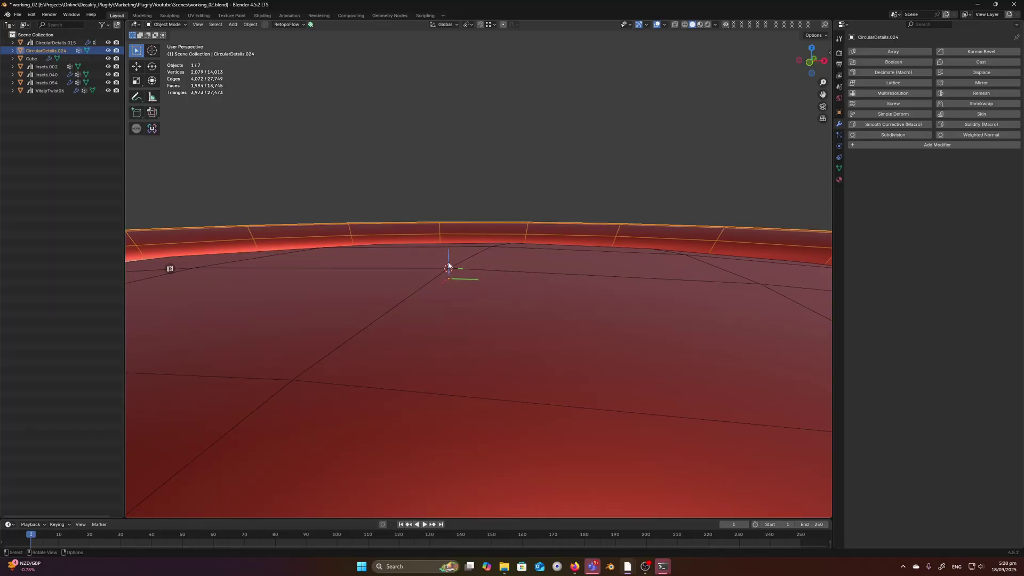
key(d)
right_click(450, 268)
key(g)
key(z)
click(469, 249)
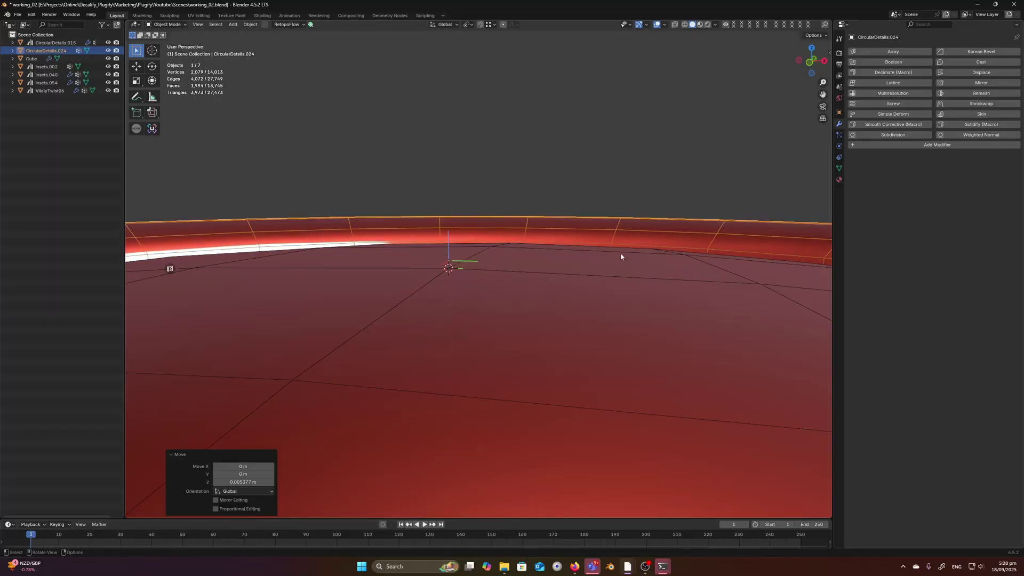
Step: Select the sphere and assign the circular plug, CircularDetails.024, as the Plug object of its PLUGIFY modifier
scroll(377, 215, down, 10)
middle_drag(481, 222, 485, 247)
scroll(543, 251, down, 1)
scroll(543, 248, down, 5)
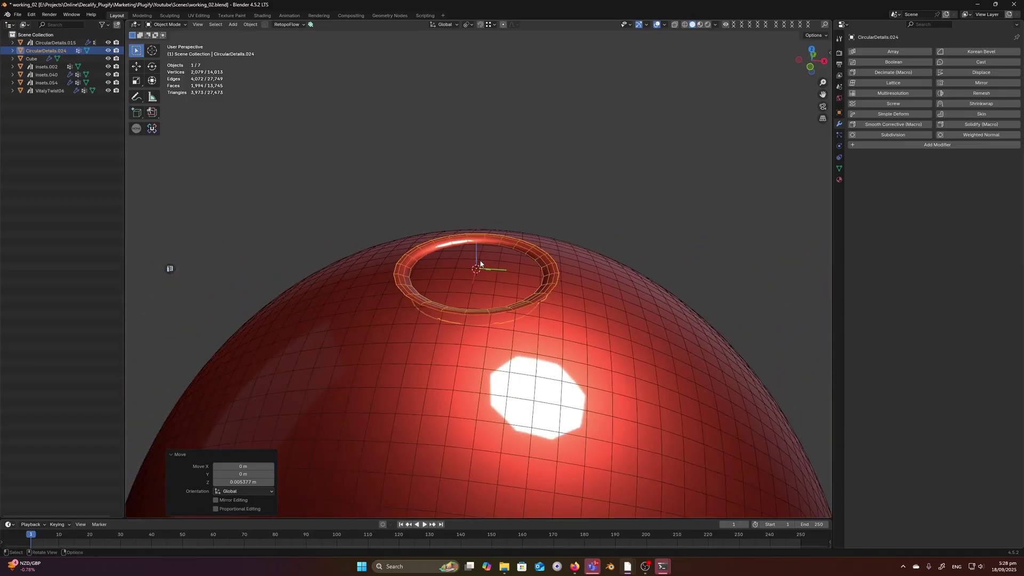
click(530, 283)
middle_drag(558, 254, 581, 263)
scroll(582, 263, up, 3)
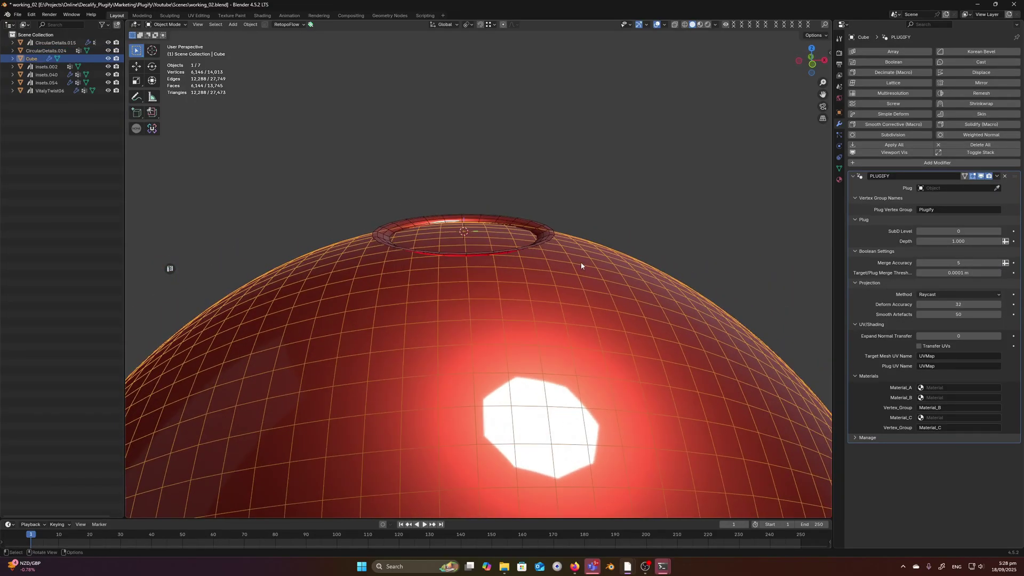
click(535, 225)
middle_drag(535, 225, 558, 241)
Step: Move the circular plug up along Z so that it floats clear of the sphere
click(539, 247)
key(g)
key(z)
click(549, 192)
Step: Isolate the sphere and examine the inset detail on its top up close, with and without wireframe
click(559, 244)
key(f)
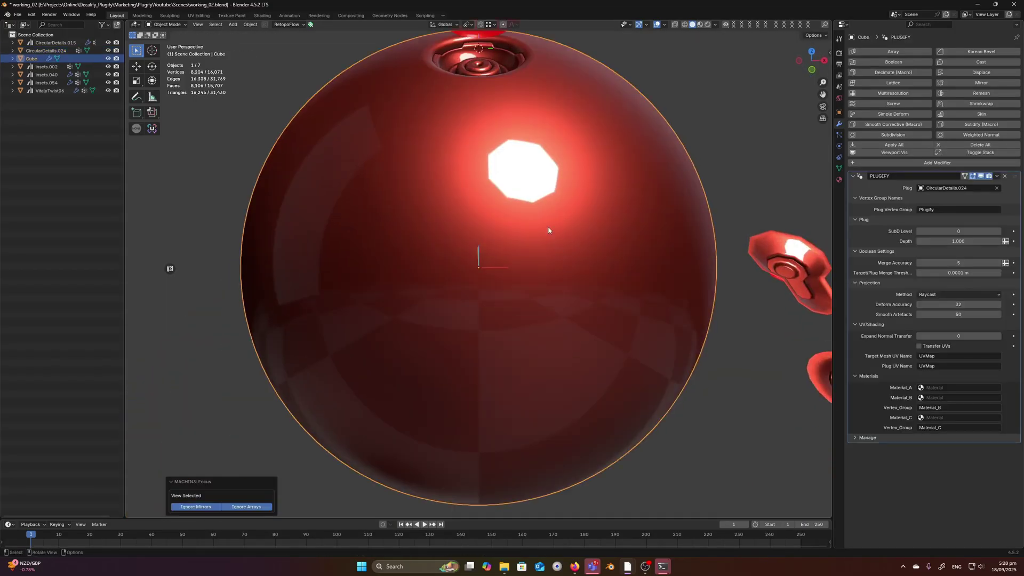
scroll(497, 203, up, 5)
scroll(506, 224, up, 1)
key(ctrl+f)
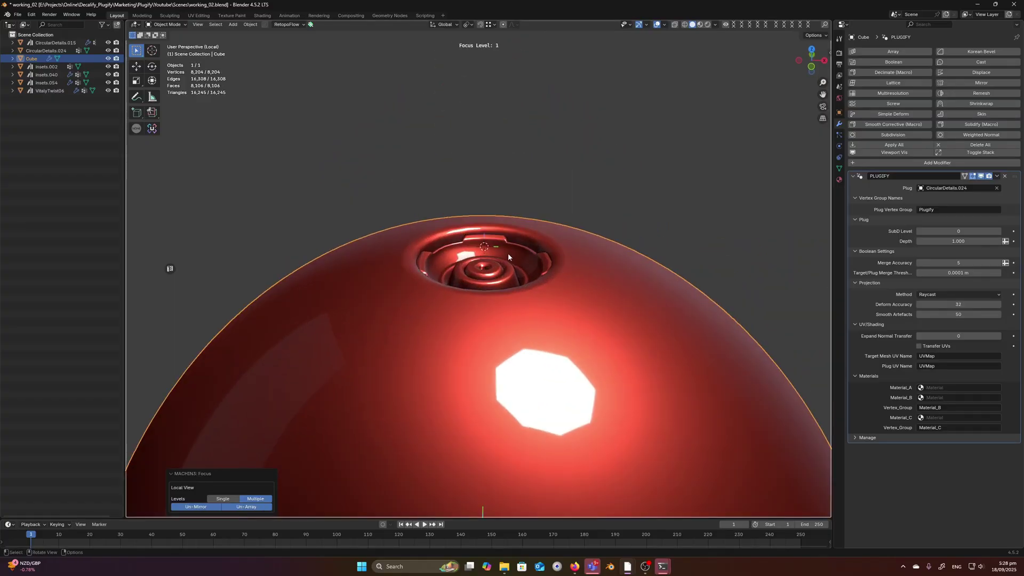
scroll(512, 254, up, 4)
middle_drag(554, 262, 565, 230)
key(shift+w)
scroll(529, 207, up, 2)
scroll(488, 235, down, 4)
key(ctrl+f)
Step: Try sliding the circular plug along the X axis above the sphere, and undo the move
click(558, 188)
middle_drag(558, 191, 536, 237)
key(g)
middle_drag(538, 237, 569, 241)
click(506, 246)
middle_drag(506, 245, 527, 248)
key(g)
middle_drag(582, 242, 641, 237)
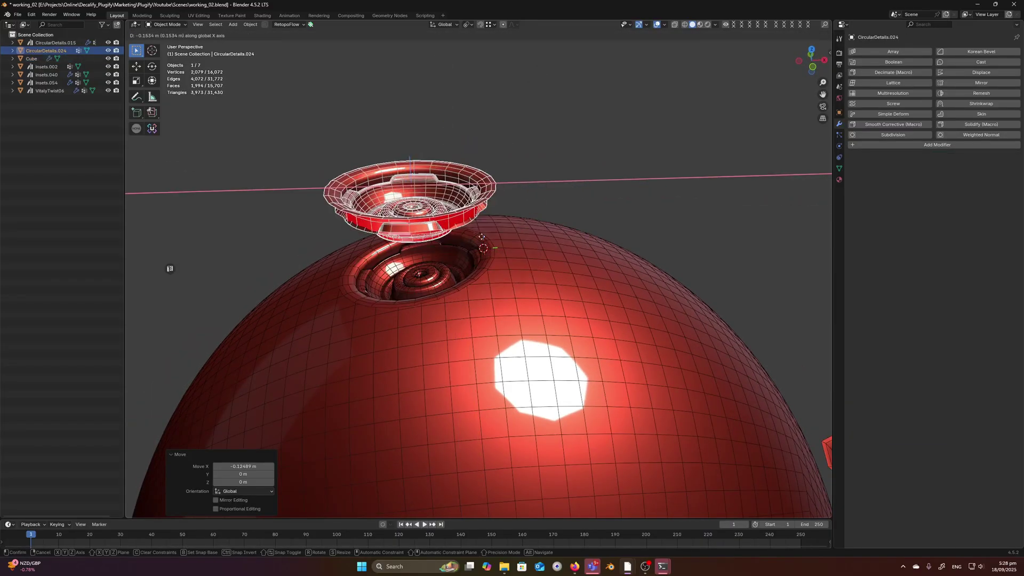
right_click(508, 234)
key(ctrl+z)
Step: Enter Edit Mode on the circular plug, select its outer boundary loop and show its Plugify vertex group
middle_drag(507, 234, 525, 235)
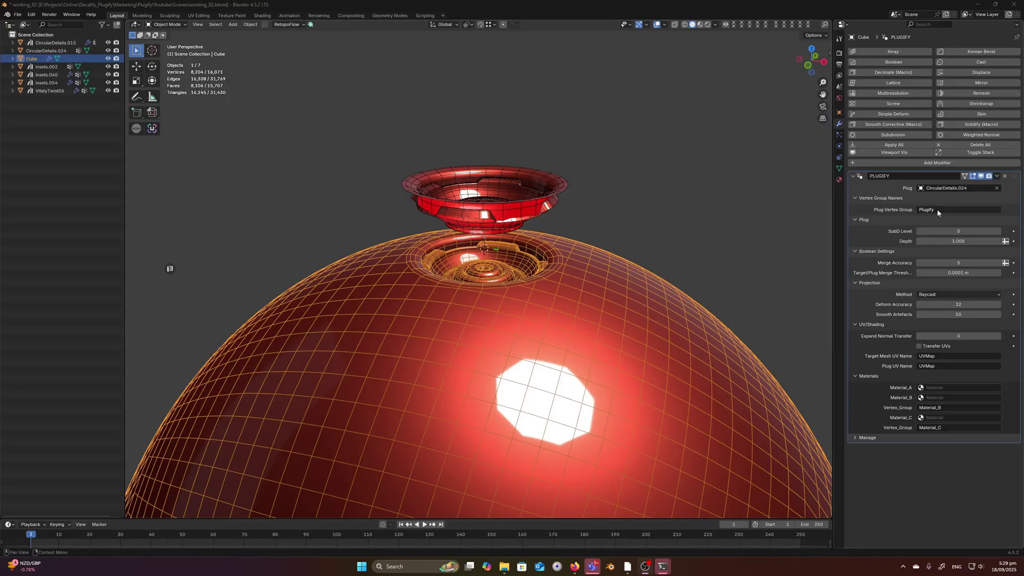
click(509, 193)
middle_drag(509, 194, 528, 245)
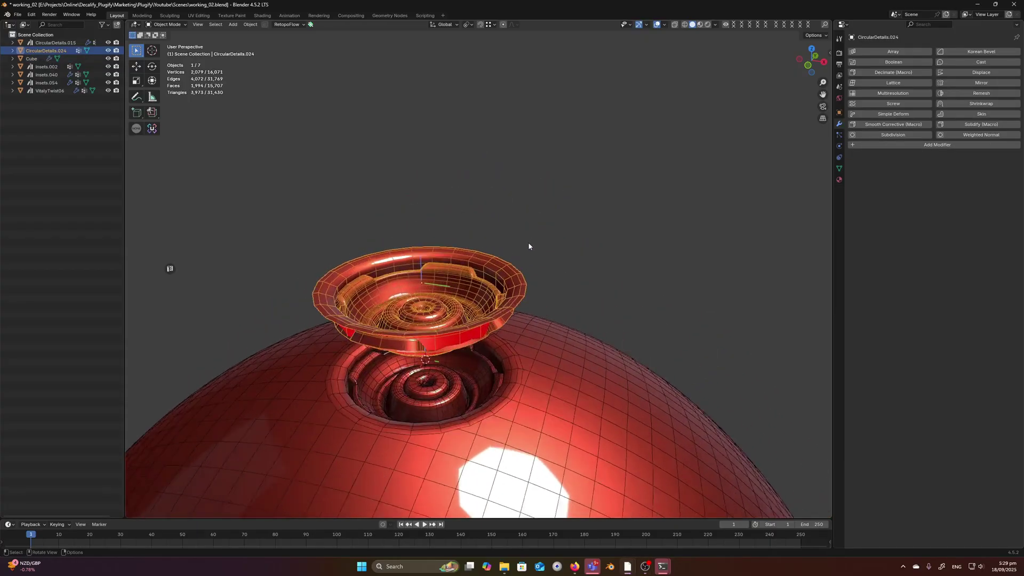
scroll(528, 245, up, 4)
key(Tab)
alt+click(580, 281)
click(839, 168)
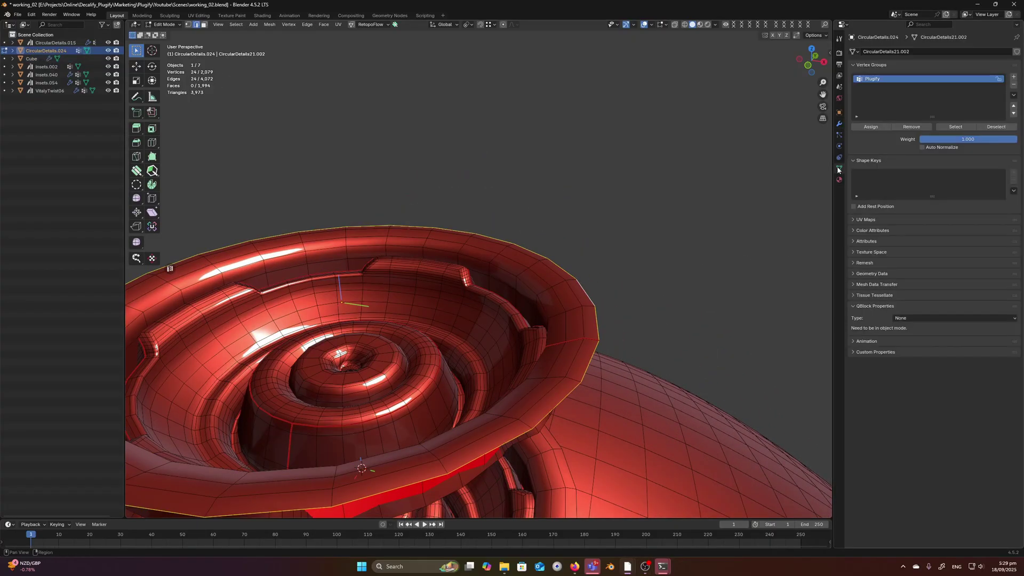
Step: Select the vertices assigned to the plug's Plugify vertex group, inspect its rim and leave Edit Mode
middle_drag(561, 255, 564, 241)
key(Tab)
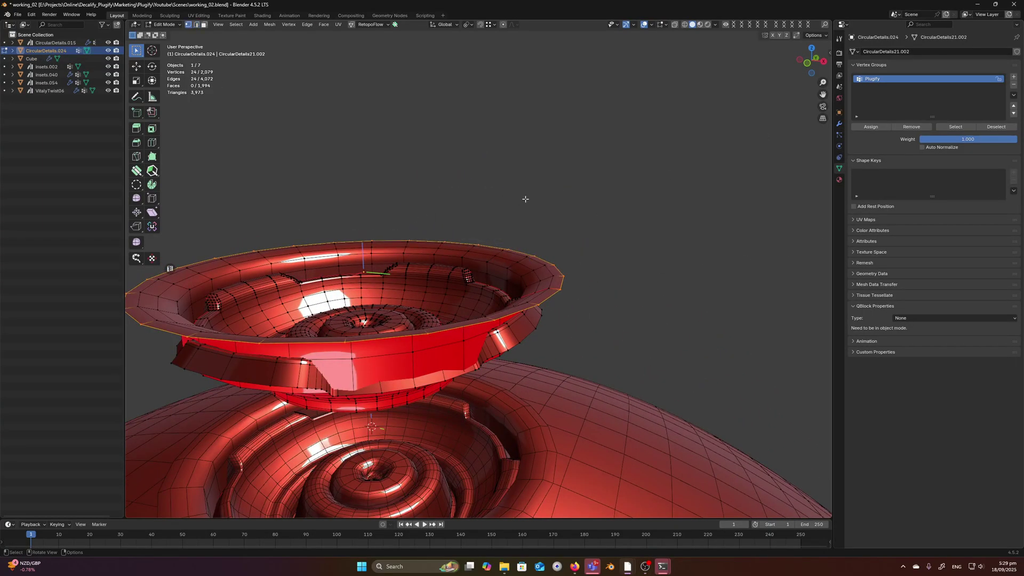
click(526, 199)
click(955, 127)
middle_drag(720, 163, 609, 218)
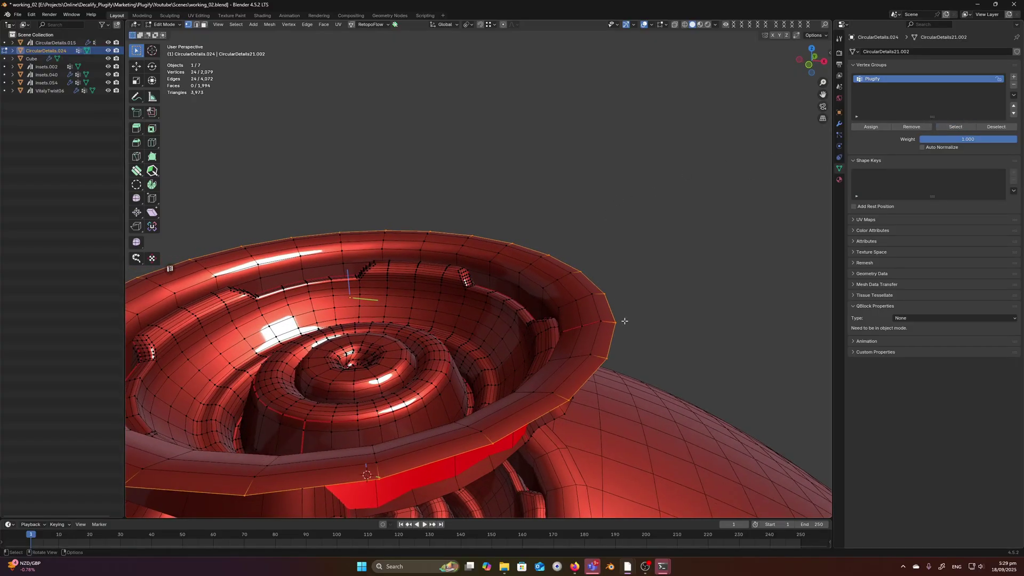
key(Tab)
middle_drag(558, 243, 554, 192)
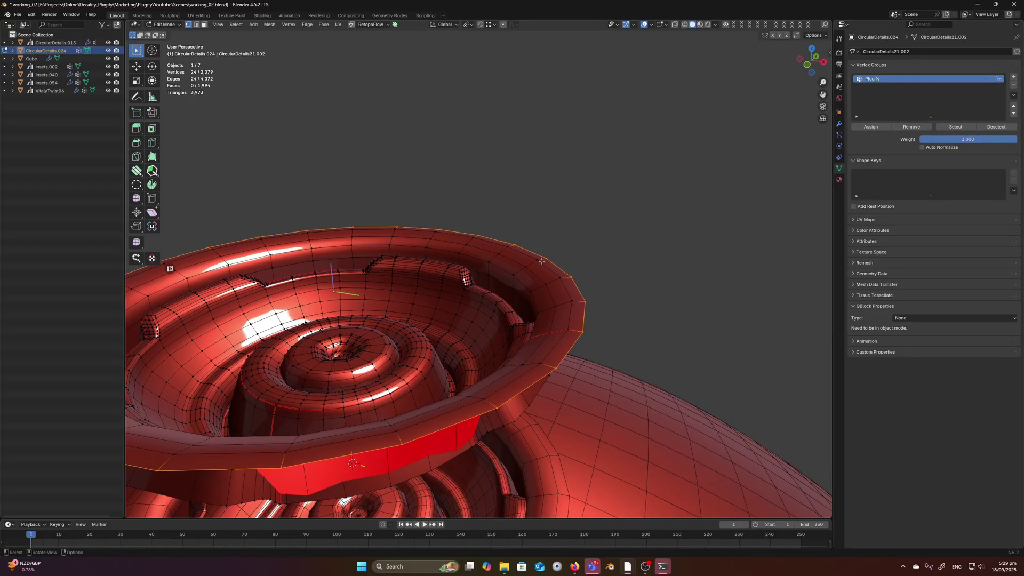
Step: Select the sphere, show its PLUGIFY modifier settings and isolate it around the inset detail
click(628, 401)
click(838, 123)
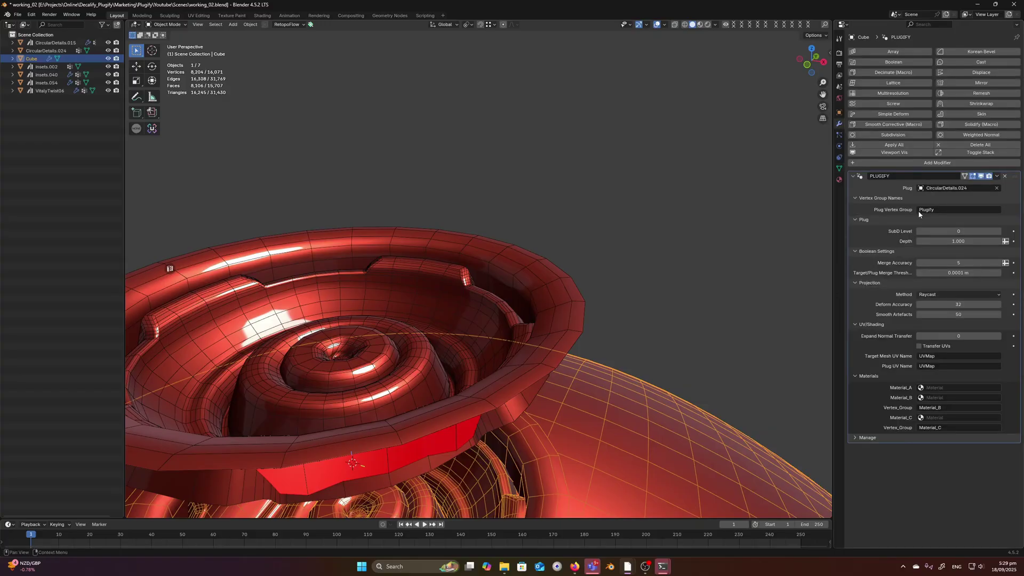
key(f)
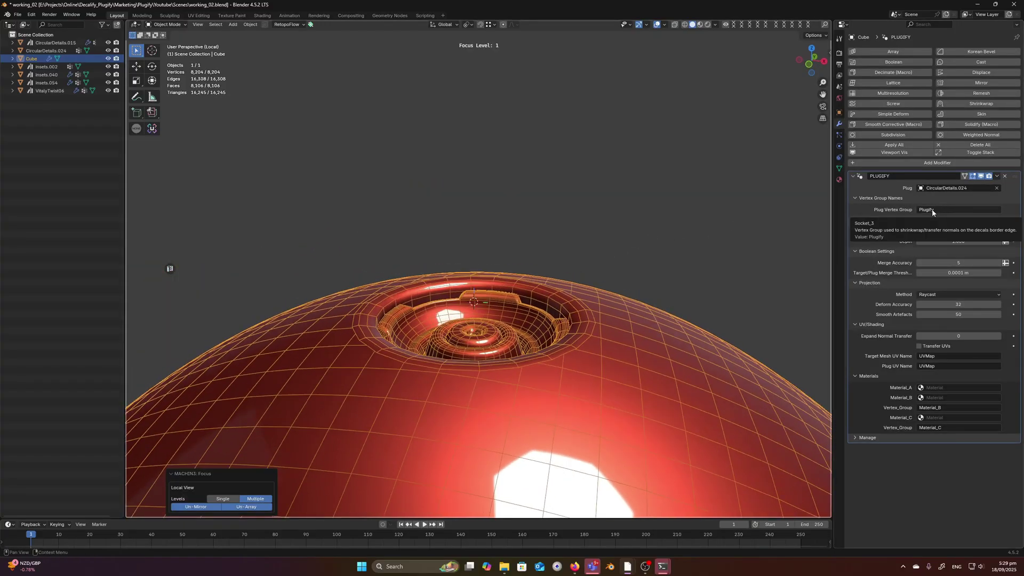
middle_drag(560, 254, 620, 219)
scroll(583, 240, up, 2)
Step: Try a SubD Level of 2 in the PLUGIFY modifier, and settle on level 1
click(998, 232)
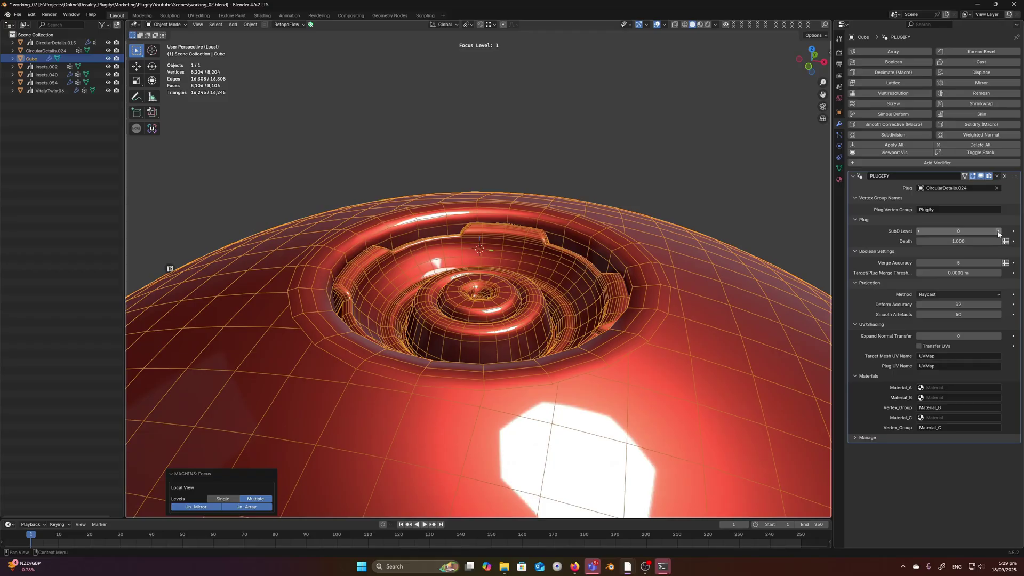
click(999, 232)
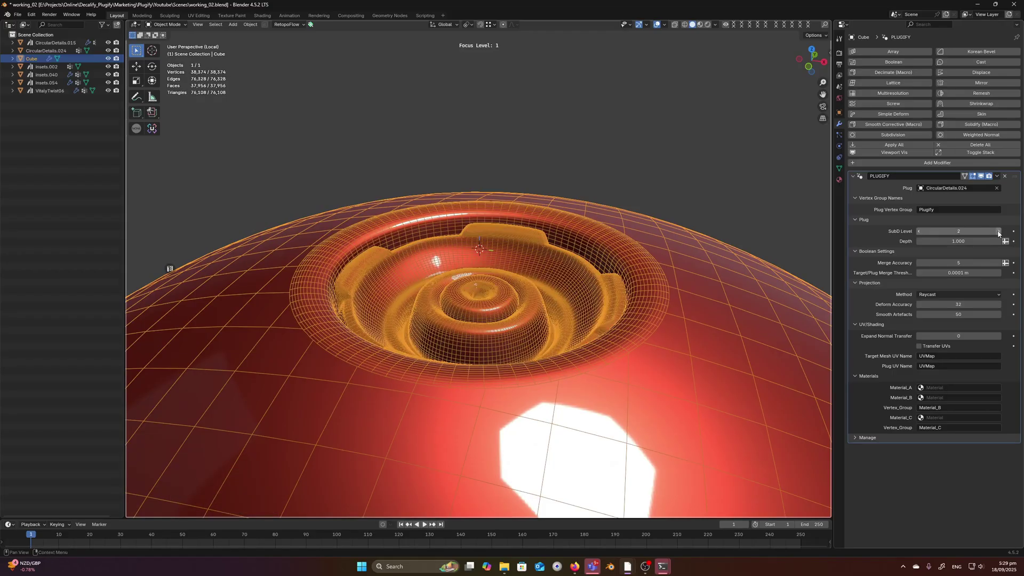
middle_drag(656, 231, 603, 221)
click(920, 231)
Step: Try a different Depth for the plug in the PLUGIFY modifier, and set it back to 1
mouse_move(959, 241)
mouse_down()
mouse_move(976, 241)
mouse_move(888, 242)
mouse_move(959, 241)
mouse_up()
click(959, 240)
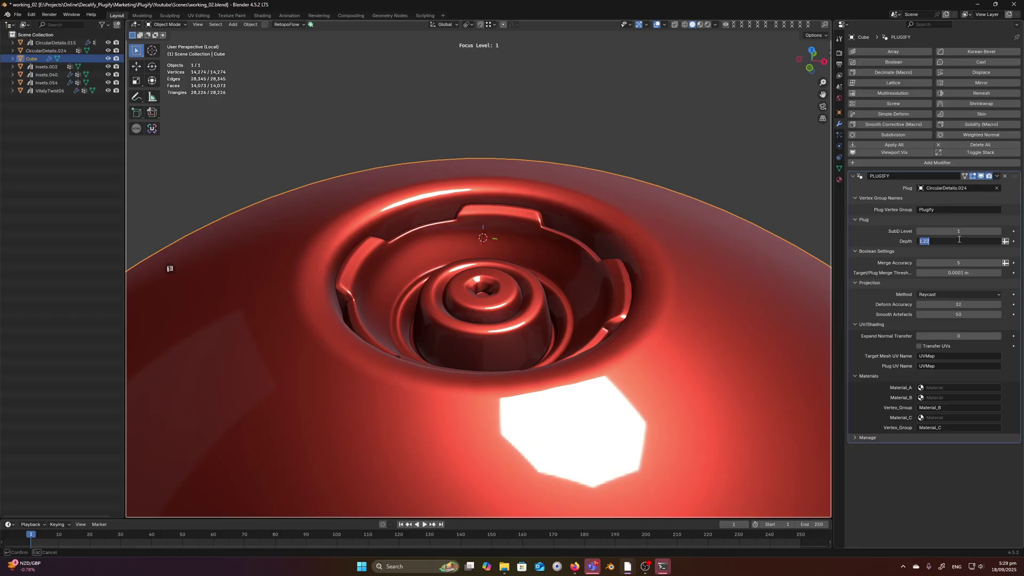
text(1)
key(Return)
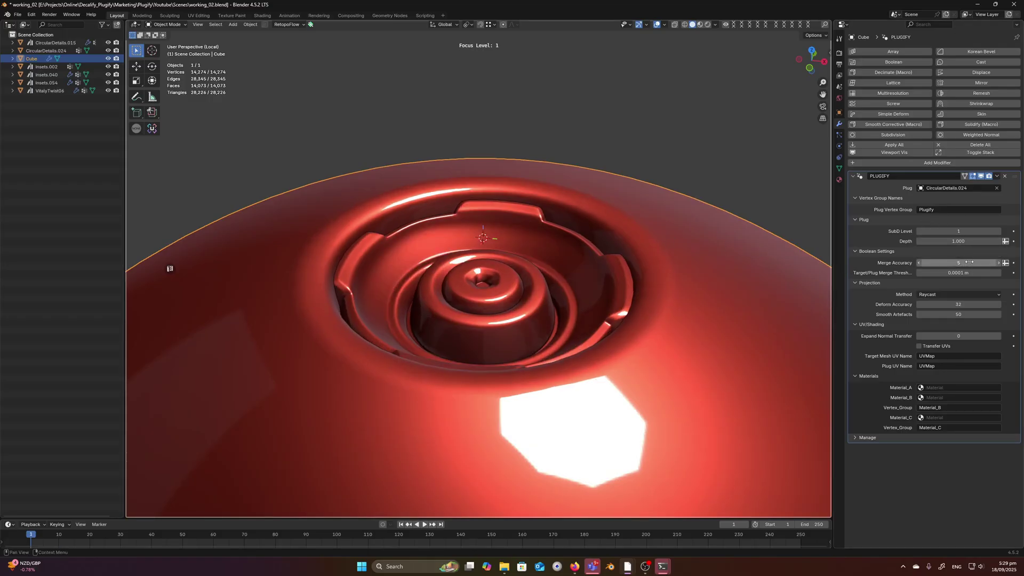
Step: Show the sphere's wireframe and set the PLUGIFY SubD Level to 0
key(shift+z)
scroll(603, 235, down, 2)
middle_drag(571, 224, 530, 230)
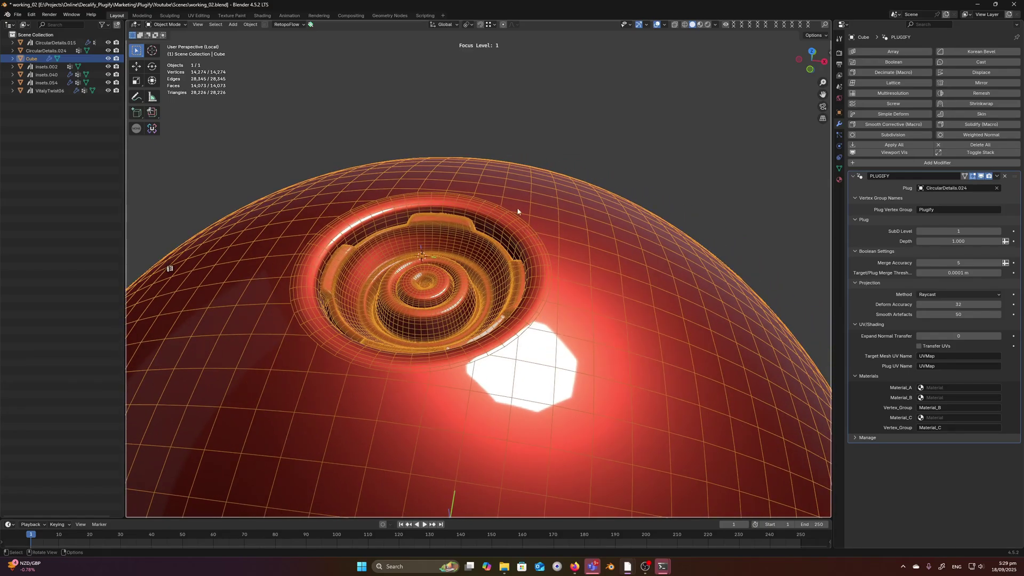
scroll(577, 240, up, 2)
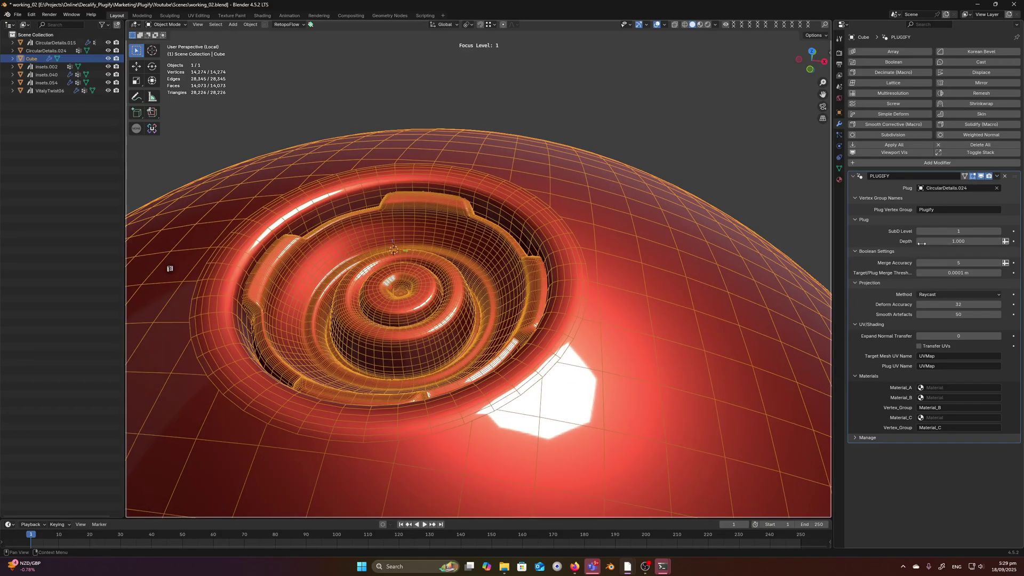
click(919, 231)
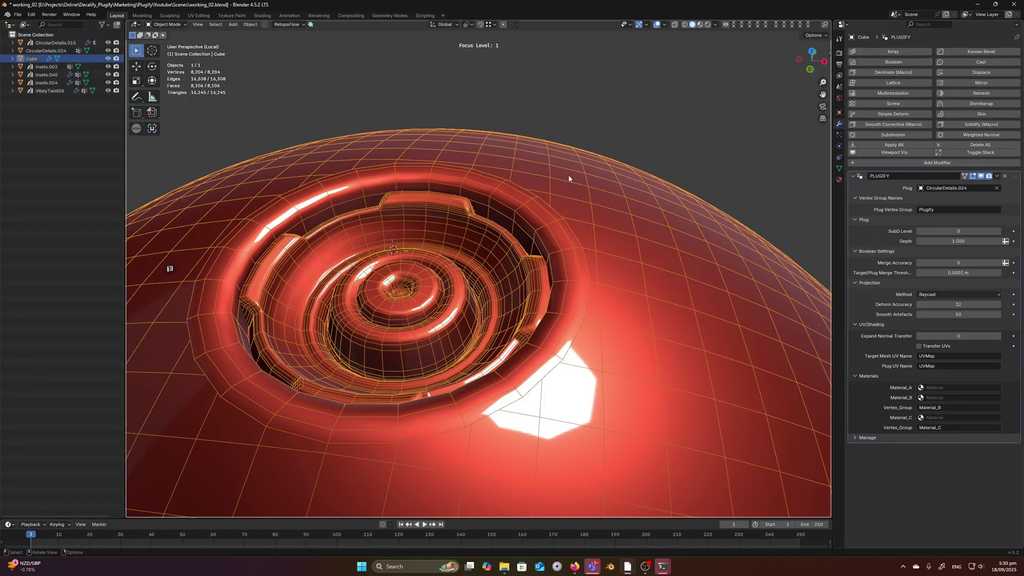
Step: Mark a spot where the plug's outer edge meets the sphere mesh with an annotation stroke, and undo it
middle_drag(583, 242, 523, 224)
scroll(522, 231, up, 2)
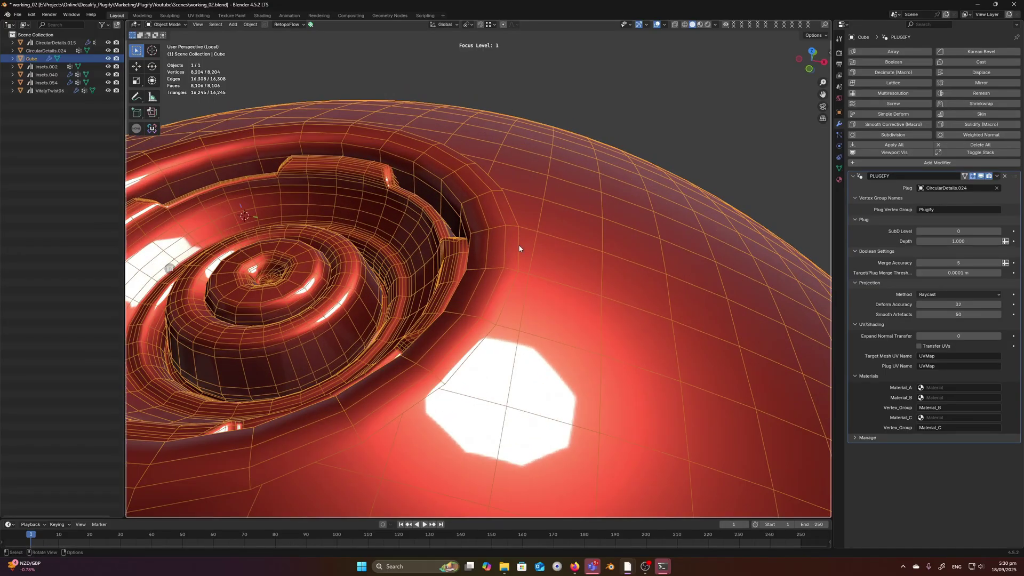
ctrl+middle_drag(553, 250, 520, 243)
middle_drag(520, 243, 483, 243)
ctrl+middle_drag(483, 244, 598, 256)
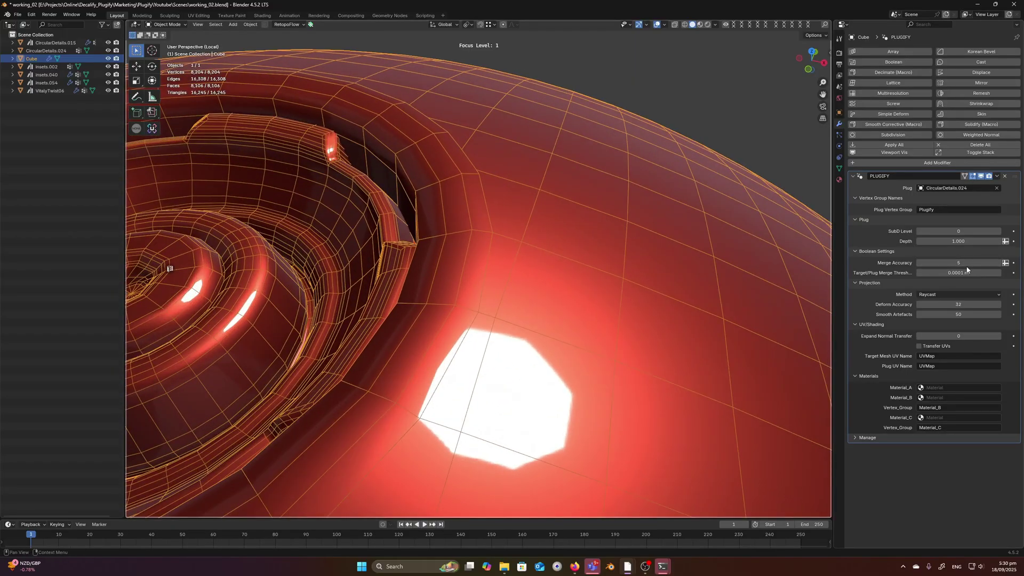
mouse_move(488, 235)
middle_down()
mouse_move(489, 262)
mouse_move(488, 243)
middle_up()
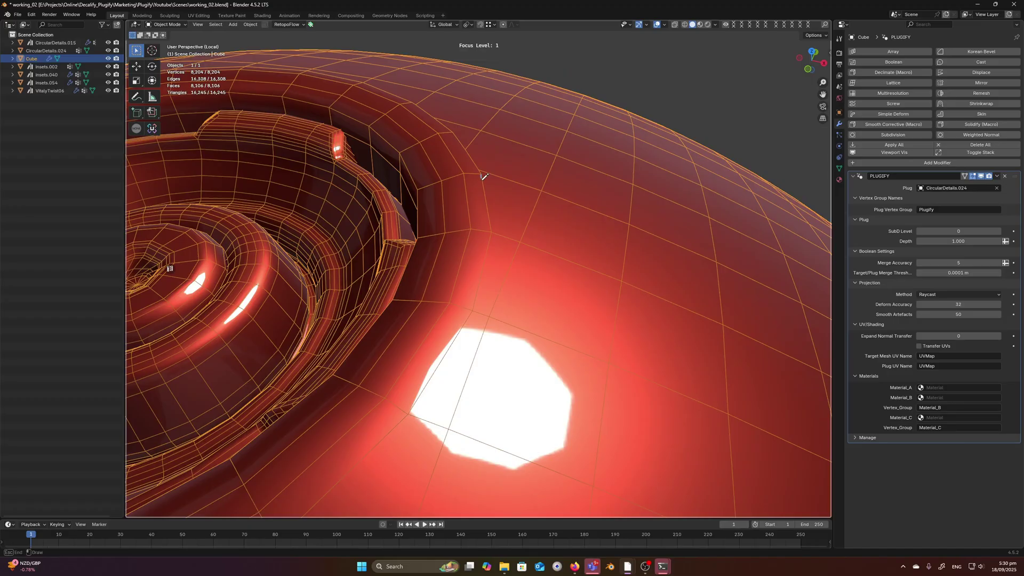
drag(487, 208, 489, 230)
key(Escape)
key(Escape)
key(ctrl+z)
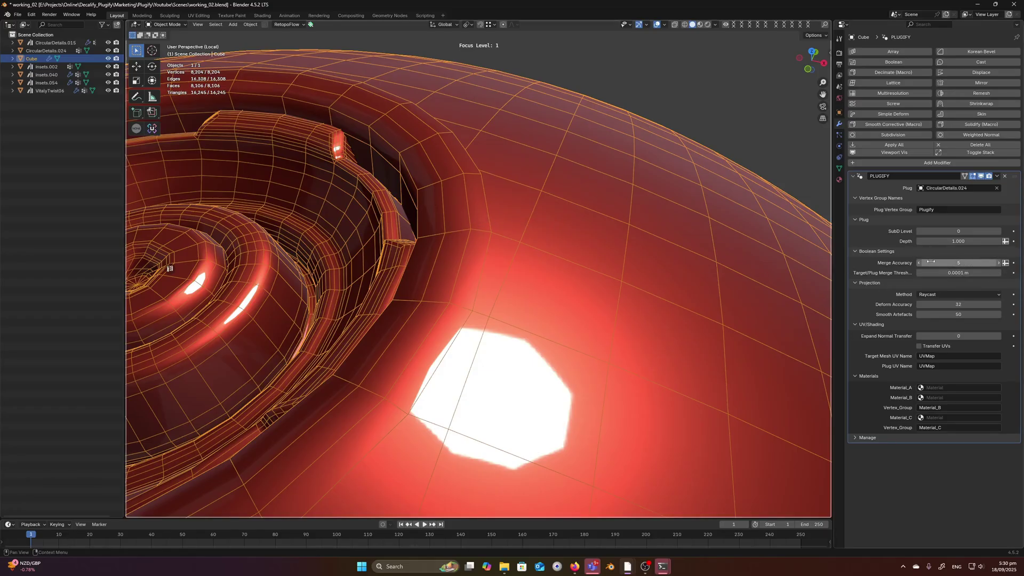
Step: Trace the outer boundary of the inset detail with an annotation stroke and erase it
scroll(437, 235, down, 4)
shift+middle_drag(416, 234, 566, 235)
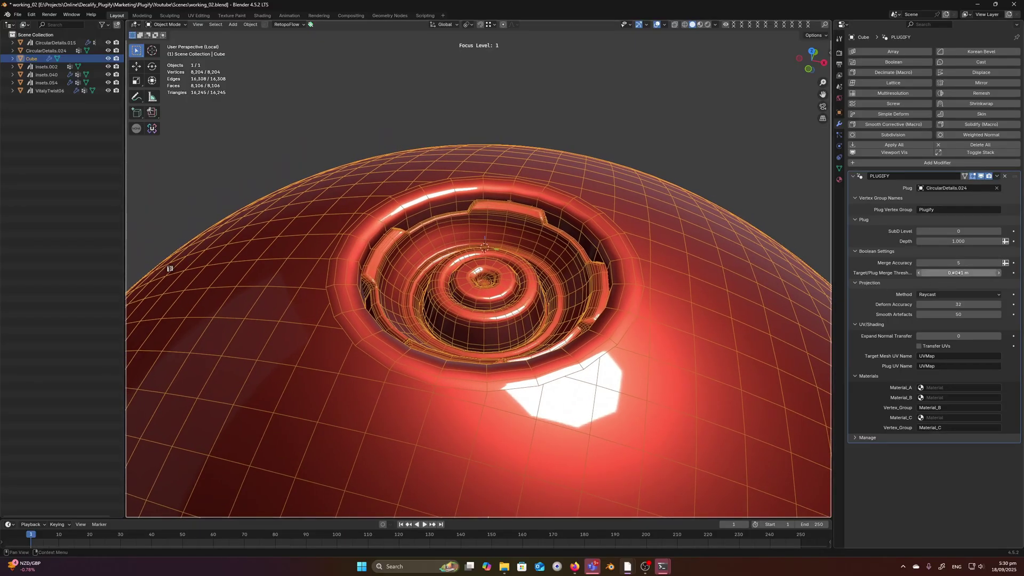
shift+middle_drag(673, 277, 542, 267)
scroll(520, 210, up, 2)
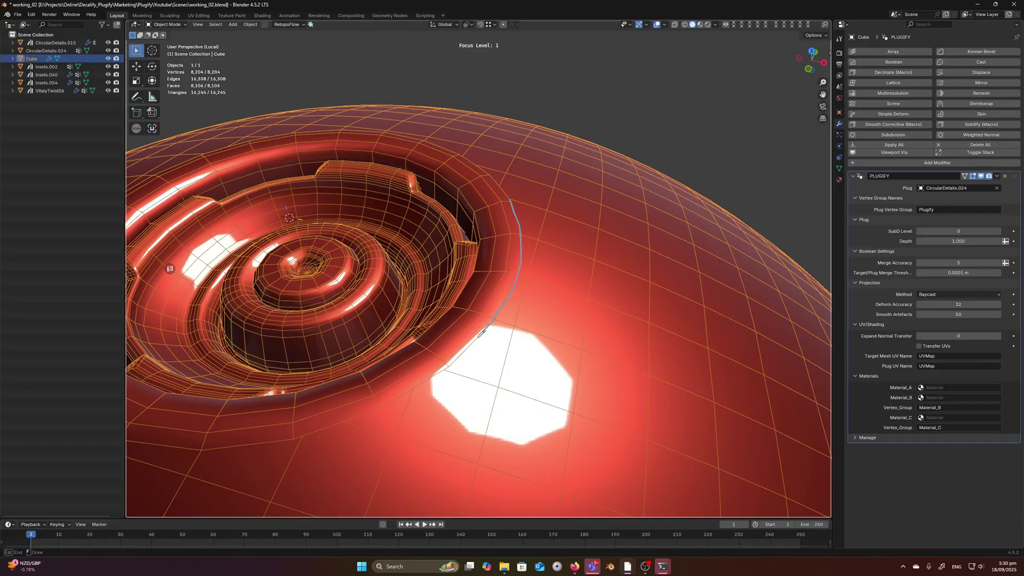
mouse_move(453, 368)
right_down()
mouse_move(492, 342)
mouse_move(513, 224)
right_up()
shift+middle_drag(648, 241, 768, 262)
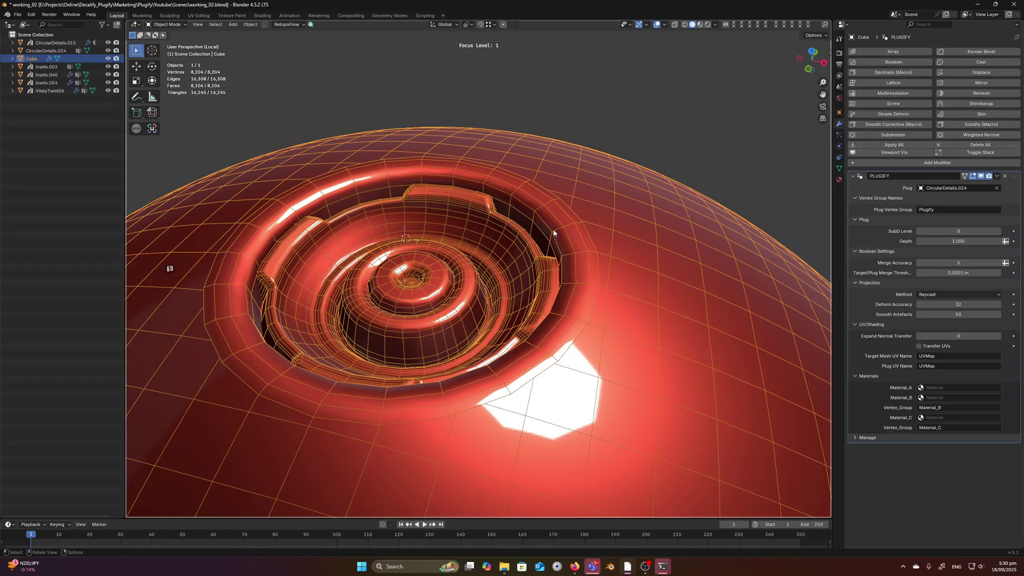
mouse_move(569, 201)
middle_down()
mouse_move(523, 197)
mouse_move(585, 193)
mouse_move(587, 176)
mouse_move(580, 196)
middle_up()
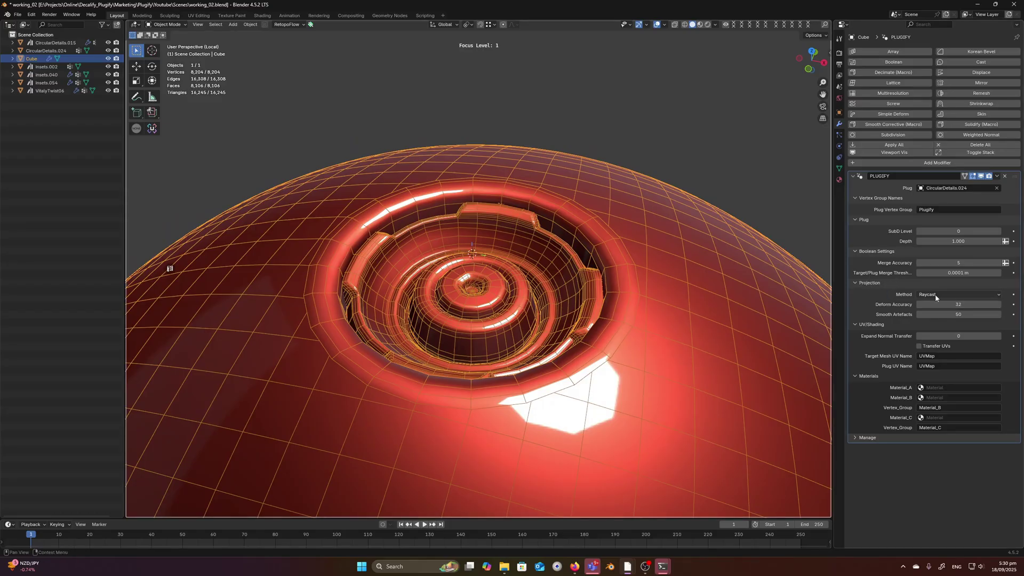
Step: Leave the isolated view, select the circular plug and move it along X across the sphere
click(629, 144)
key(ctrl+f)
scroll(521, 230, down, 3)
drag(520, 230, 506, 226)
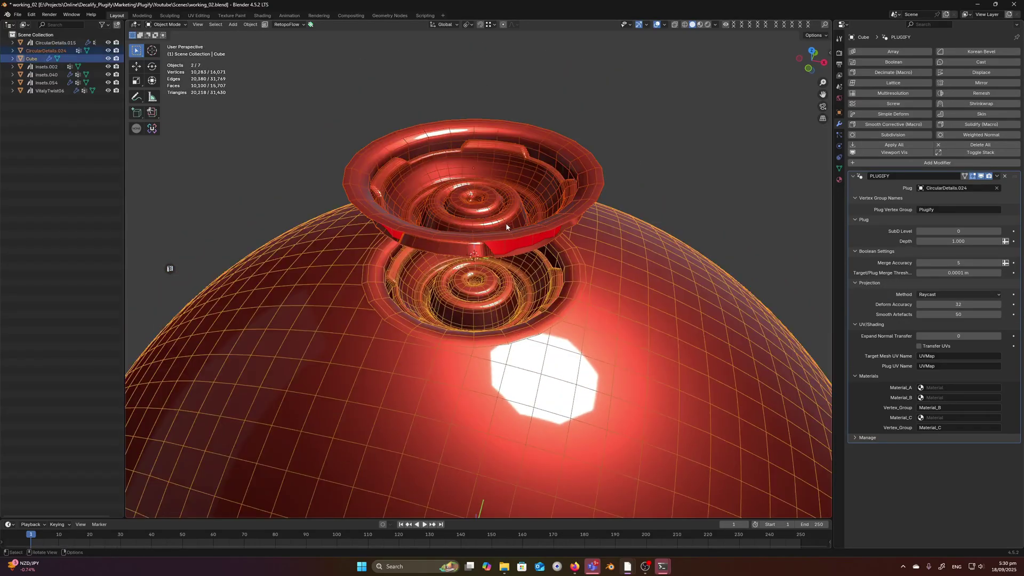
mouse_move(506, 239)
middle_down()
mouse_move(509, 219)
mouse_move(501, 243)
middle_up()
click(508, 223)
key(g)
key(x)
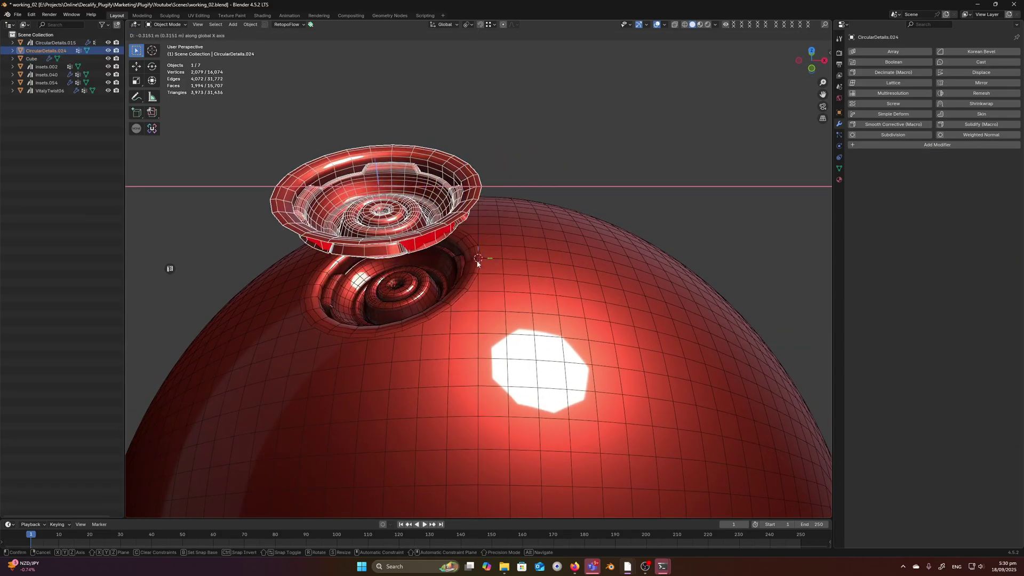
click(385, 203)
Step: Slide the circular plug about 0.49 m in negative X, and move it part of the way back
shift+middle_drag(385, 203, 473, 183)
key(g)
key(x)
click(447, 226)
mouse_move(447, 226)
shift+middle_down()
mouse_move(523, 227)
mouse_move(562, 242)
mouse_move(595, 235)
mouse_move(535, 252)
mouse_move(520, 323)
mouse_move(551, 344)
mouse_move(494, 259)
mouse_move(504, 345)
mouse_move(496, 259)
mouse_move(462, 216)
shift+middle_up()
key(g)
key(x)
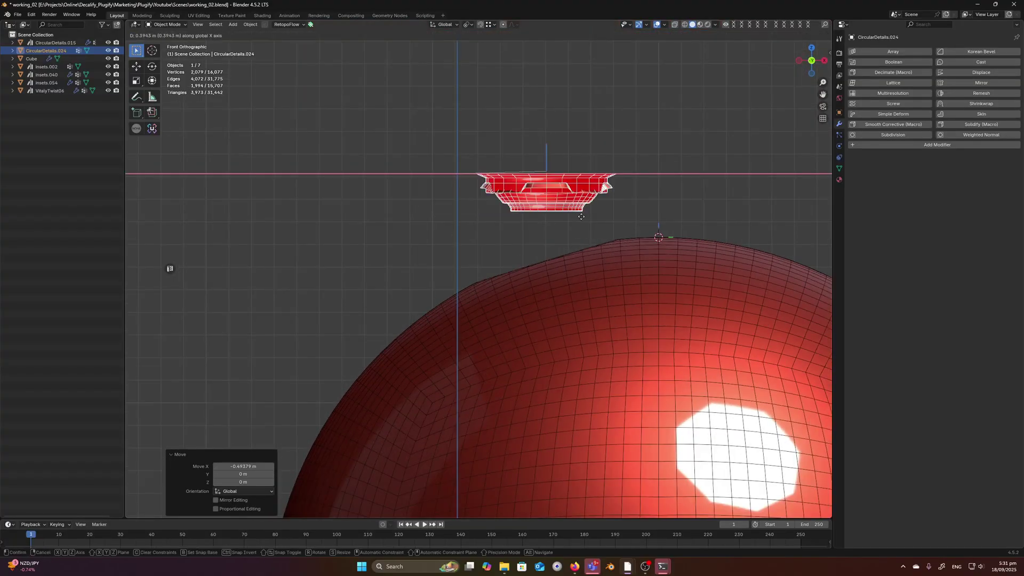
click(582, 217)
middle_drag(582, 217, 578, 240)
shift+middle_drag(579, 240, 473, 251)
Step: Move the circular plug along X back to the centre above the sphere
key(g)
key(x)
click(570, 239)
middle_drag(570, 239, 476, 280)
key(g)
key(x)
click(556, 260)
Step: Select the sphere and set the PLUGIFY projection Method to Nearest Surface
click(478, 283)
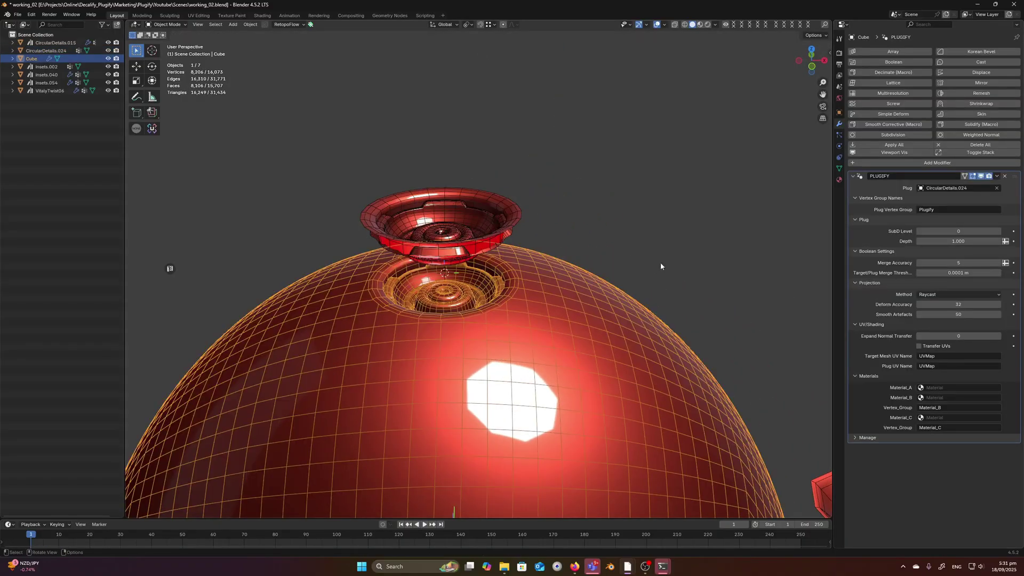
click(939, 295)
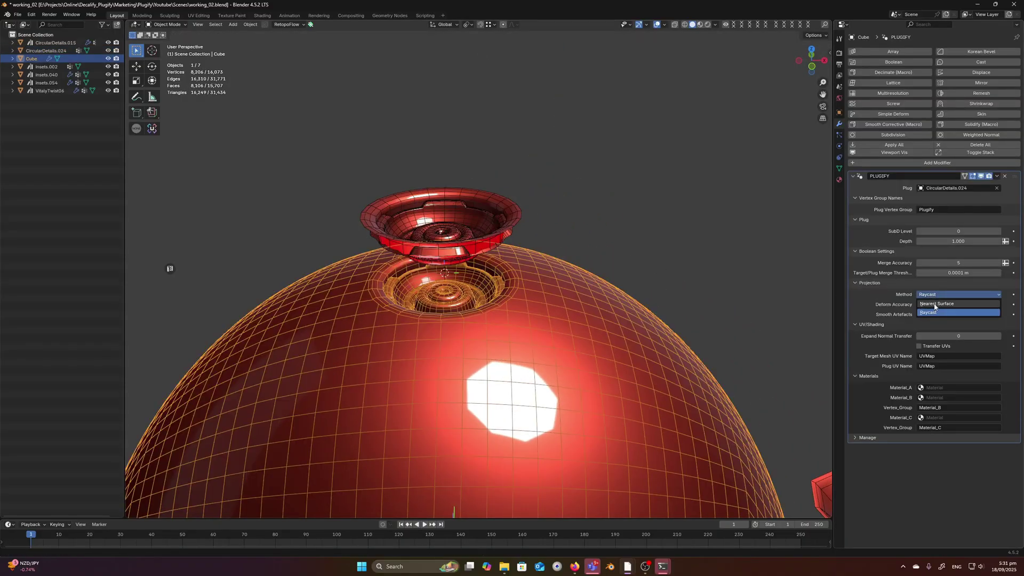
click(935, 304)
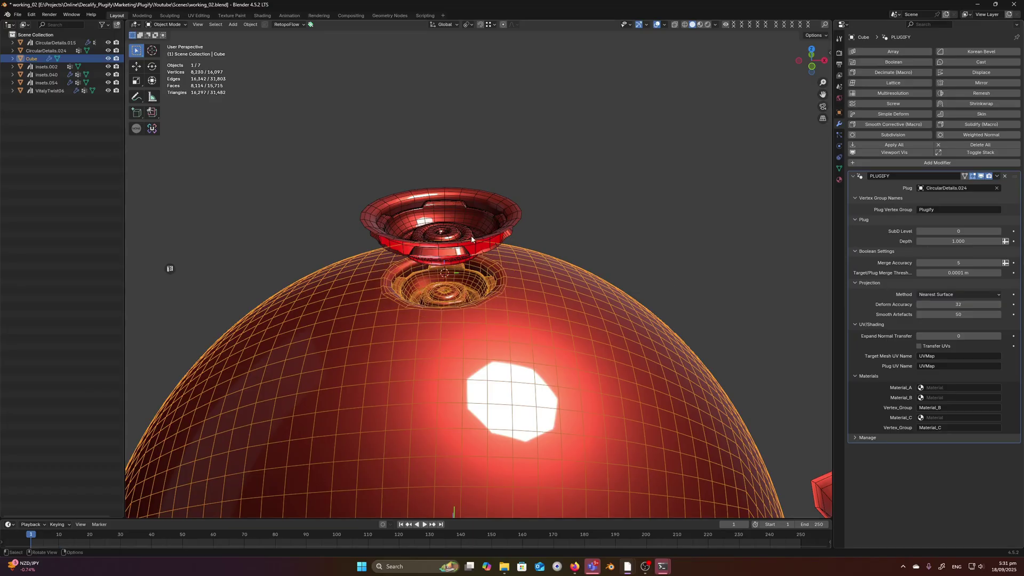
Step: Select the circular plug, lower it about 0.26 m along Z onto the sphere and fine-tune its height in front view
click(471, 235)
scroll(481, 251, up, 6)
scroll(479, 262, down, 4)
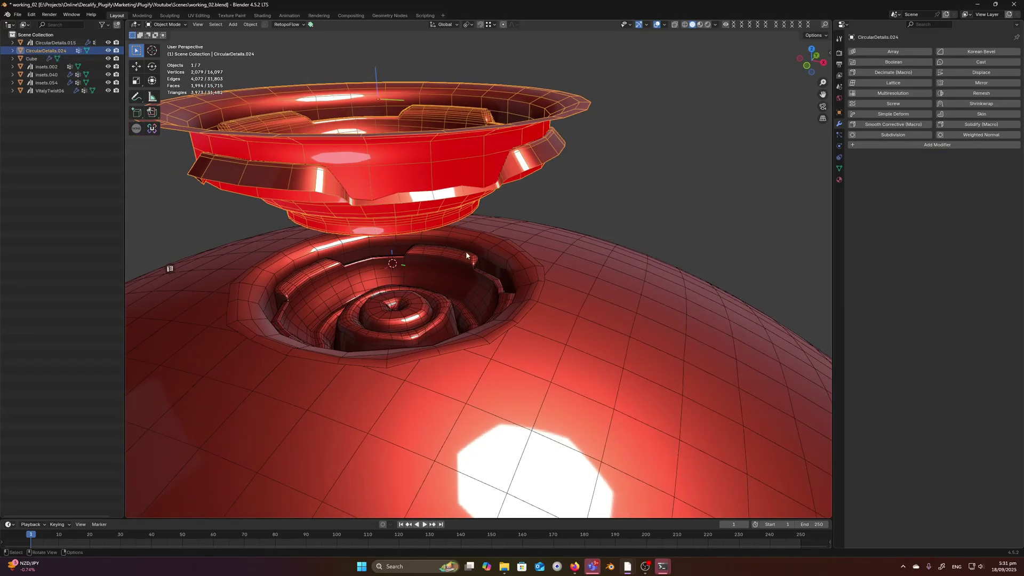
middle_drag(487, 245, 454, 159)
key(g)
key(z)
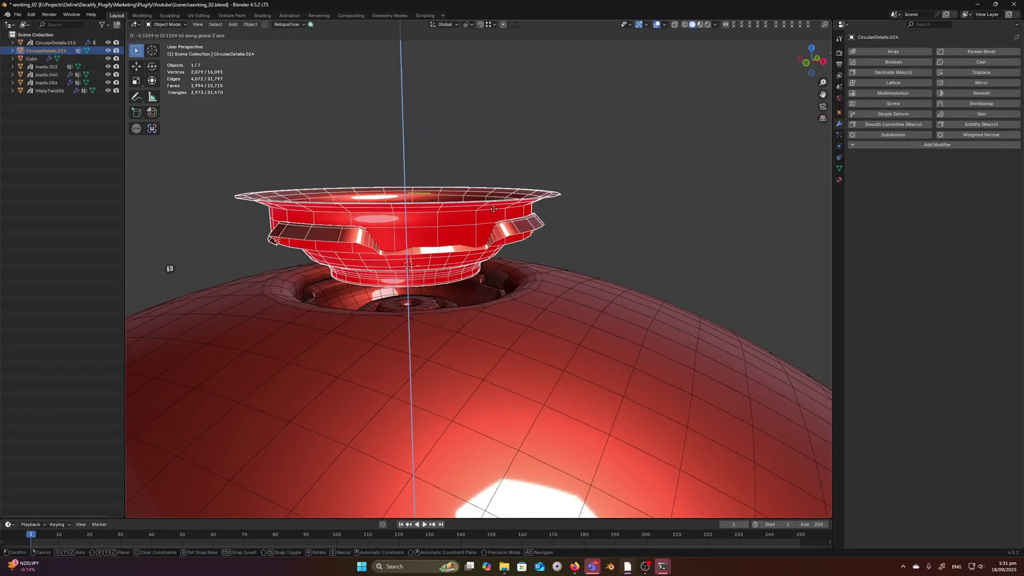
click(503, 276)
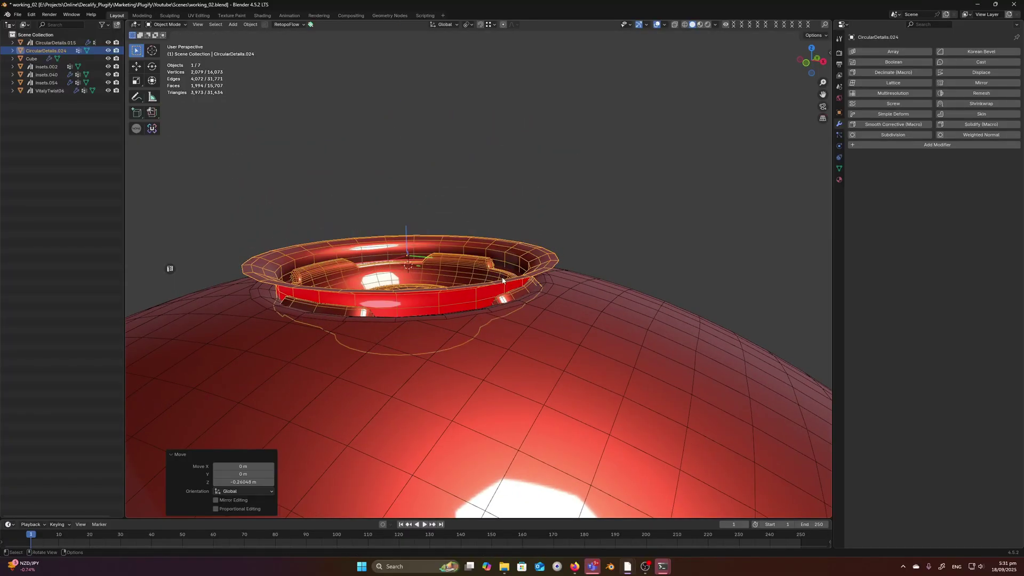
key(KP_1)
key(g)
key(z)
click(533, 276)
Step: Isolate the sphere in front view, mark the flattened area across the inset with annotation strokes and erase them
middle_drag(533, 277, 543, 314)
click(557, 318)
key(ctrl+f)
key(KP_1)
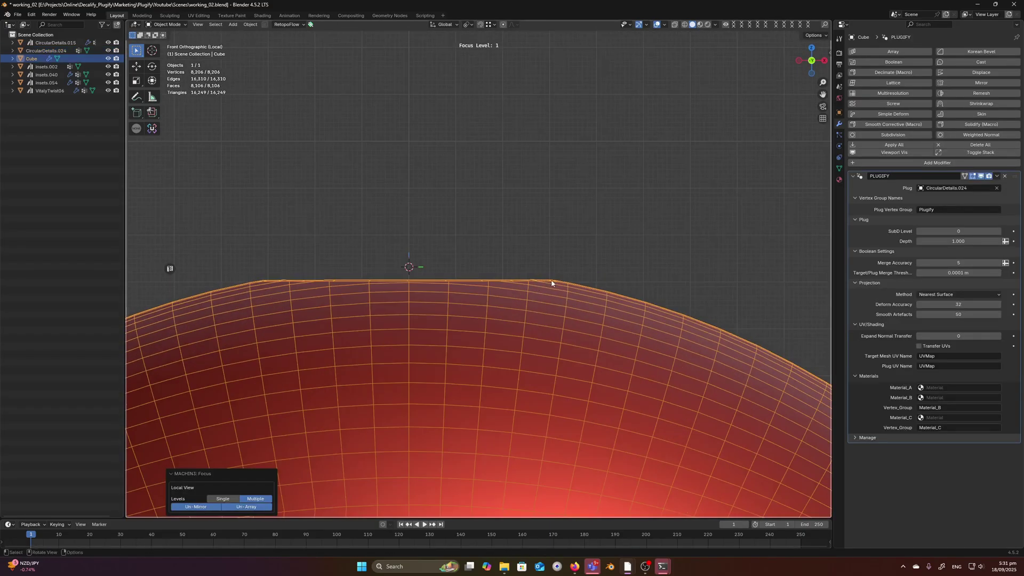
key(d)
mouse_move(546, 277)
mouse_down()
mouse_move(459, 265)
mouse_move(266, 282)
mouse_up()
drag(279, 277, 551, 276)
right_drag(553, 278, 275, 272)
mouse_move(487, 265)
middle_down()
mouse_move(521, 297)
mouse_move(487, 302)
mouse_move(495, 275)
middle_up()
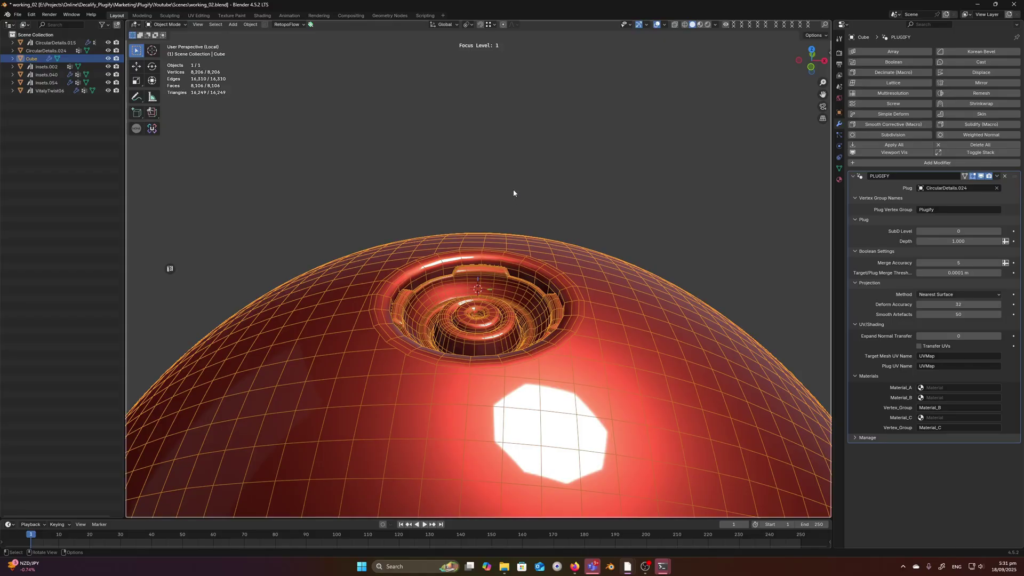
Step: Leave the isolated view and set the sphere's PLUGIFY projection Method to Raycast
key(f)
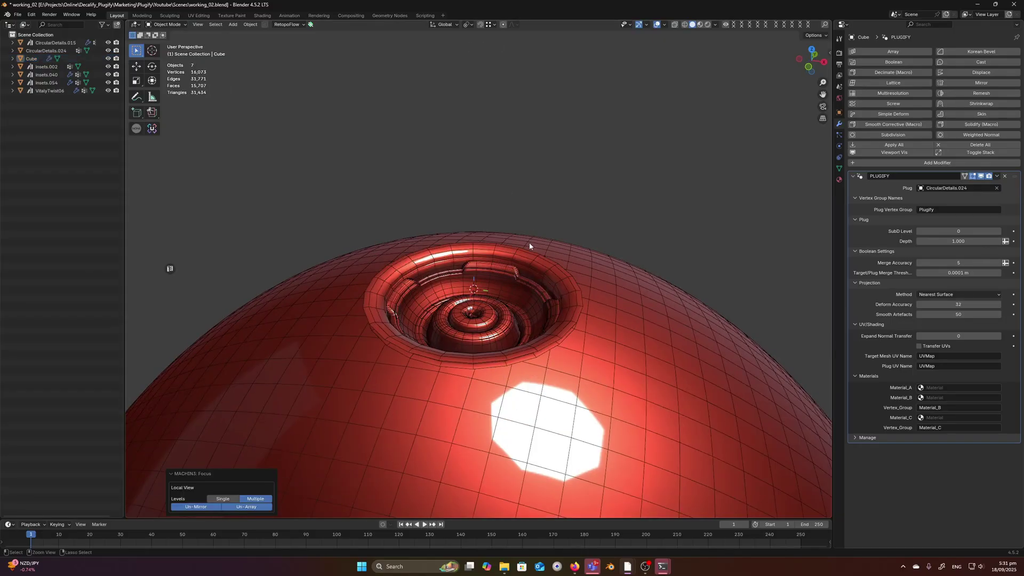
click(539, 283)
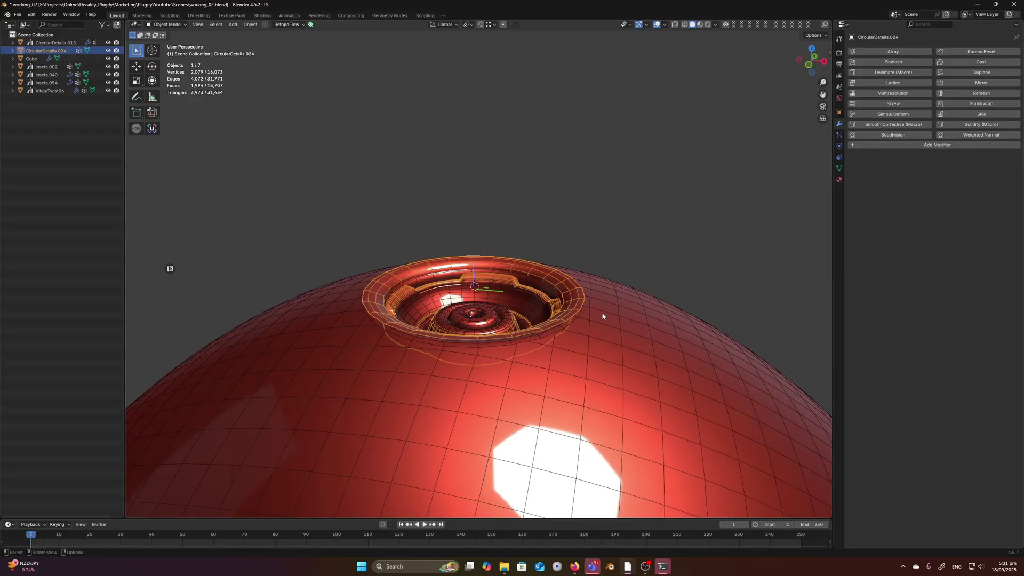
click(955, 294)
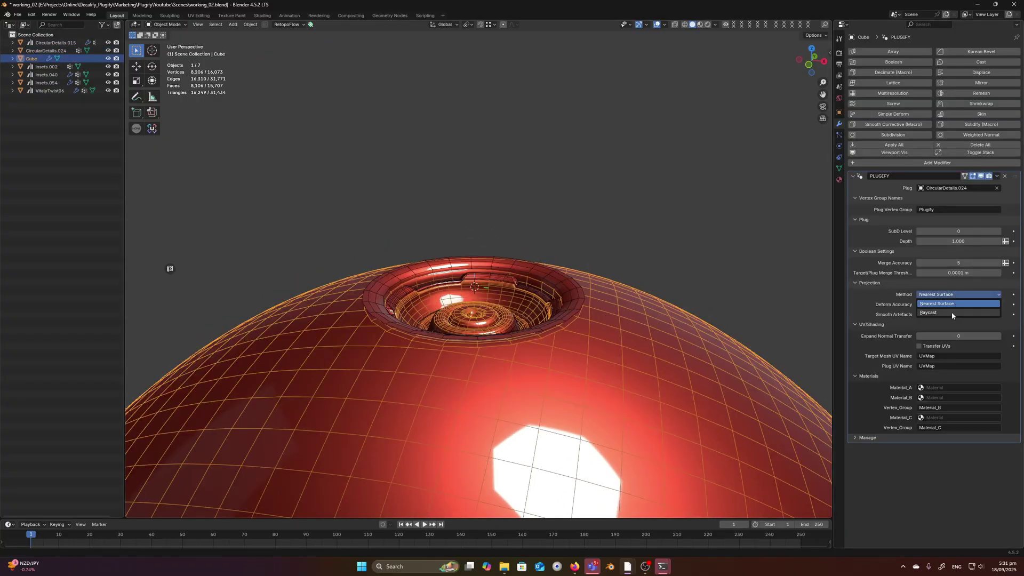
click(951, 312)
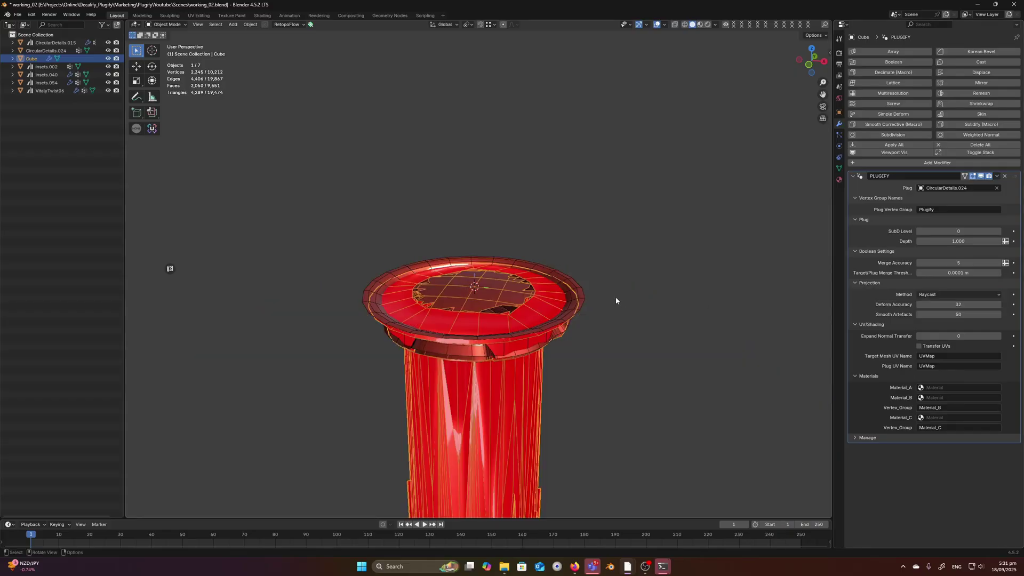
Step: Select the circular plug and raise it about 0.23 m along Z above the sphere
click(574, 291)
middle_drag(574, 290, 563, 287)
key(g)
middle_drag(563, 287, 550, 235)
click(535, 229)
scroll(535, 230, down, 1)
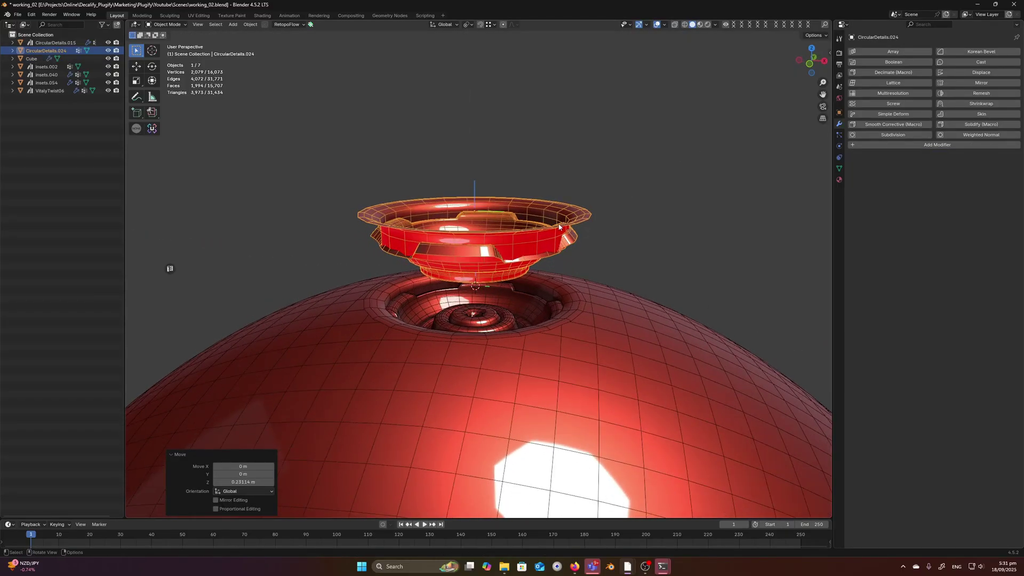
Step: Lower the circular plug about 0.24 m along Z into the sphere's surface
scroll(538, 224, up, 2)
key(g)
key(z)
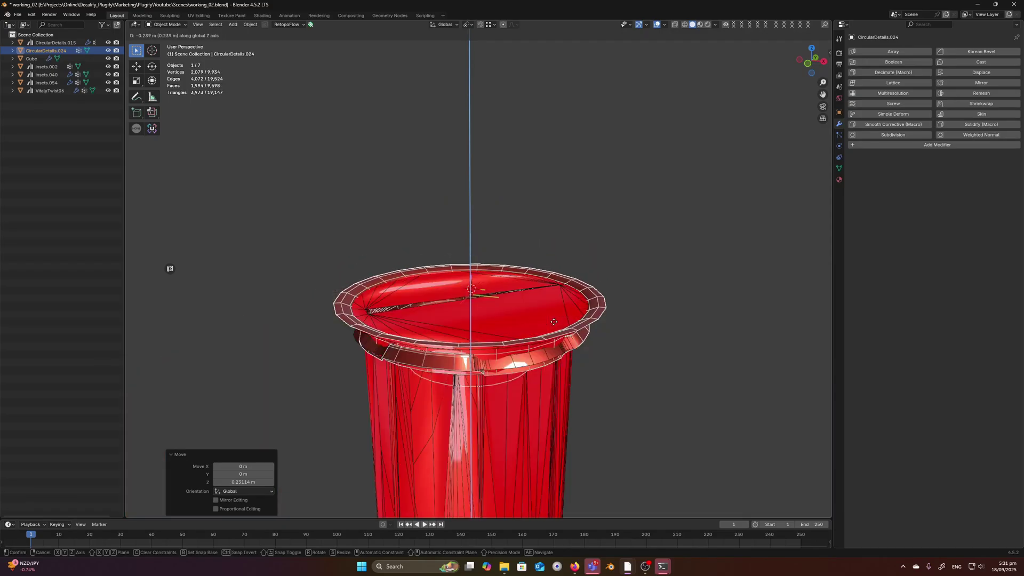
click(507, 314)
scroll(523, 294, up, 5)
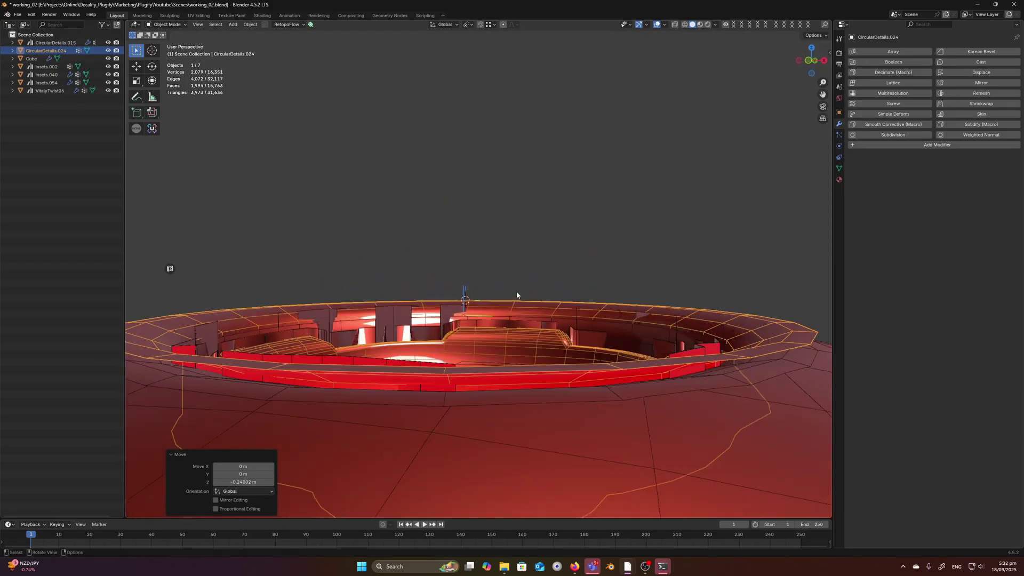
Step: Raise the circular plug slightly along Z until its rim clears the sphere's surface
key(g)
key(z)
scroll(526, 273, down, 5)
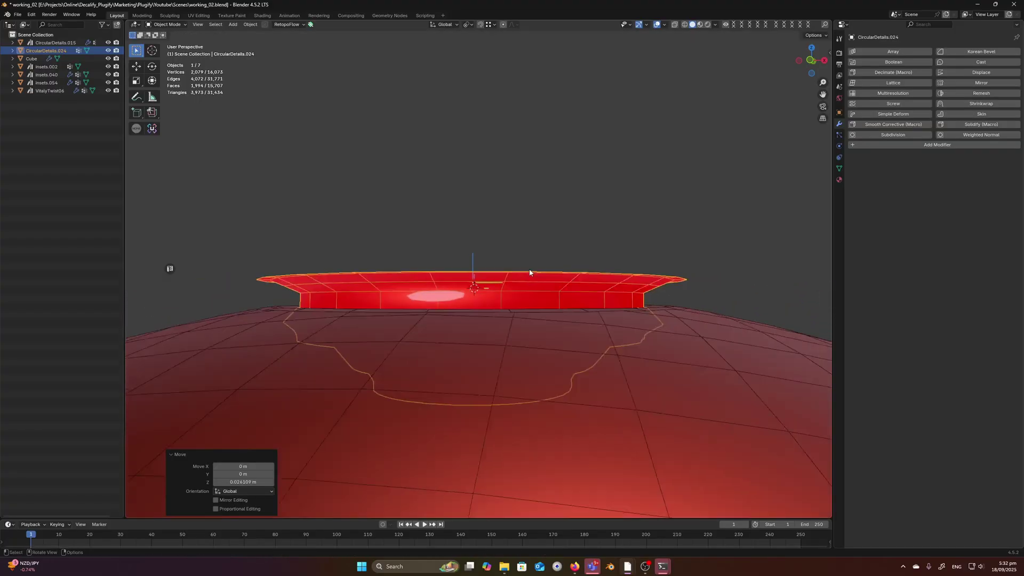
click(518, 282)
scroll(518, 281, down, 3)
mouse_move(520, 282)
middle_down()
mouse_move(517, 311)
mouse_move(517, 298)
mouse_move(534, 291)
middle_up()
Step: Isolate the sphere around its inset detail and hide the wireframe overlay
click(626, 352)
key(ctrl+f)
key(shift+w)
click(516, 174)
click(593, 315)
ctrl+middle_drag(555, 291, 592, 275)
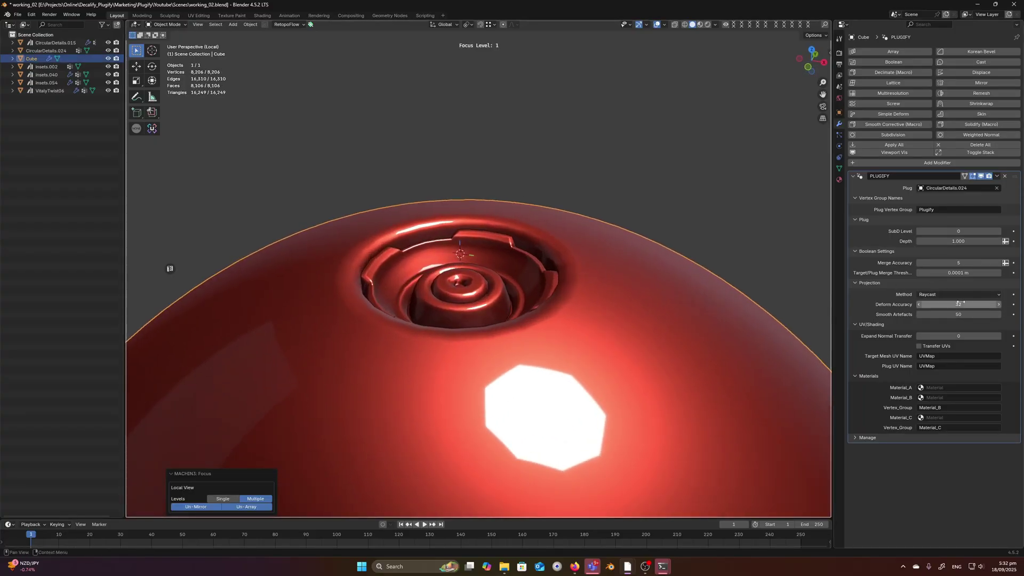
Step: Select the circular plug from a top view and isolate it
middle_drag(480, 224, 486, 268)
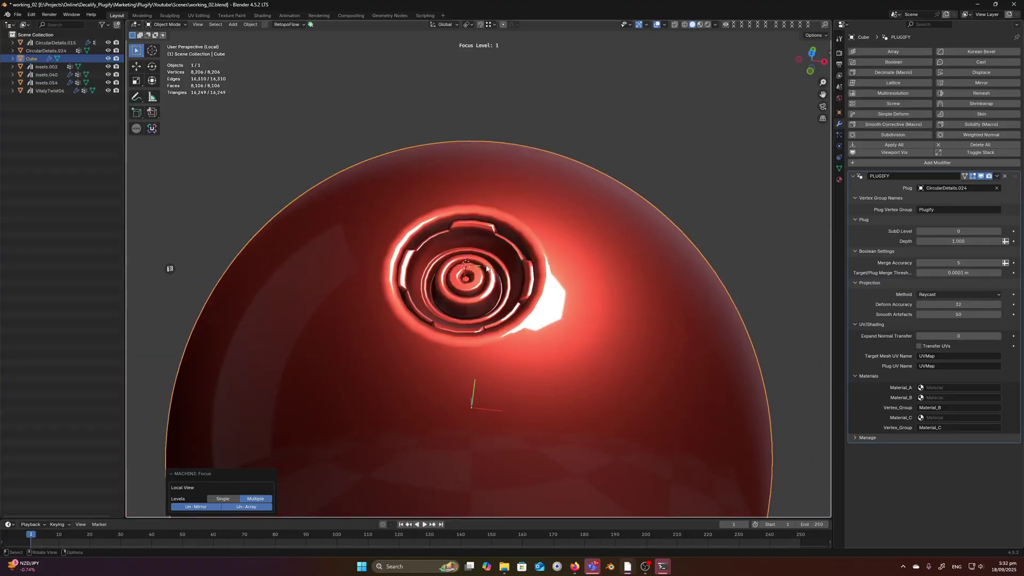
key(KP_7)
key(ctrl+f)
click(463, 210)
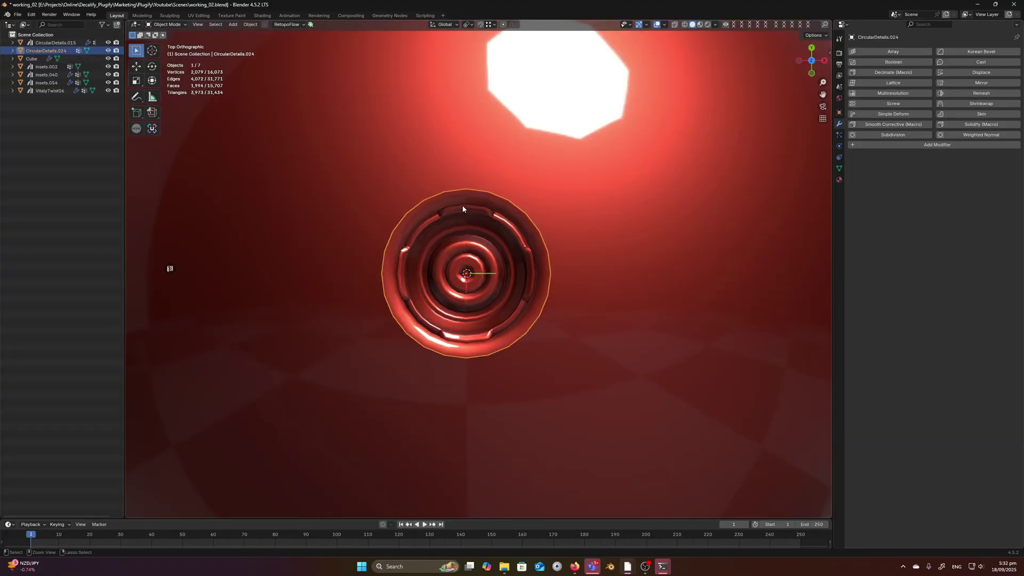
key(ctrl+f)
Step: Annotate a square around the circular plug and divide it into a three-by-three grid
mouse_move(390, 176)
mouse_down()
mouse_move(395, 305)
mouse_move(558, 330)
mouse_up()
drag(558, 168, 387, 176)
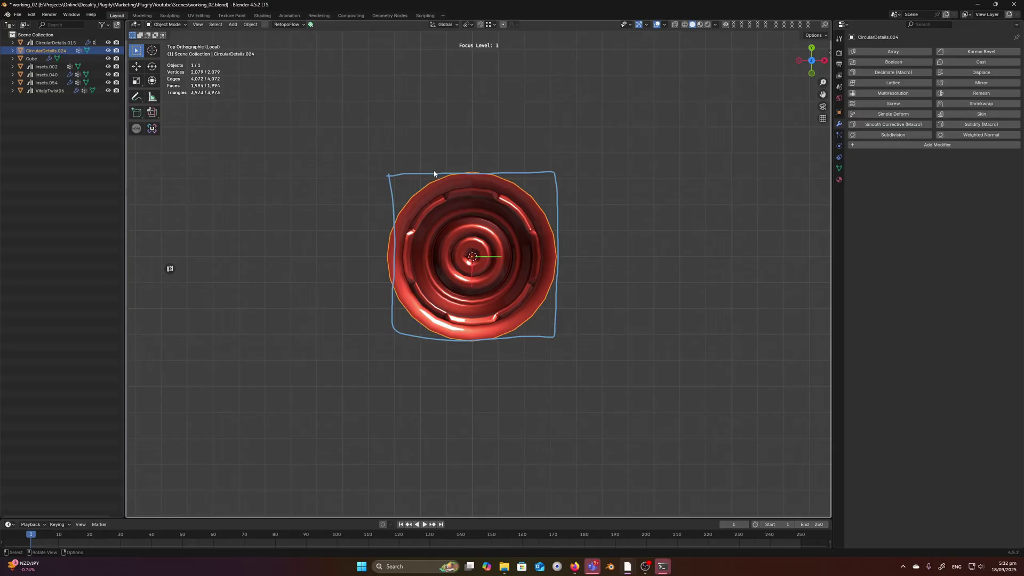
drag(433, 173, 446, 340)
drag(490, 178, 505, 338)
drag(394, 233, 567, 227)
drag(394, 290, 559, 290)
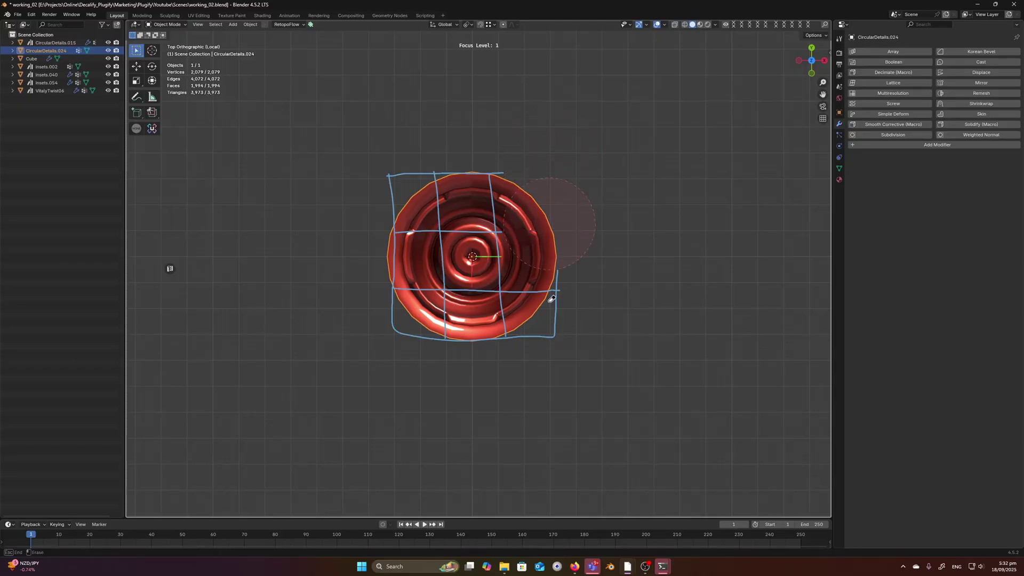
Step: Leave the plug's isolated view and raise the circular plug along Z above the sphere
key(f)
middle_drag(497, 215, 536, 258)
click(545, 269)
key(g)
key(z)
click(539, 176)
Step: Isolate the sphere and set the plug's SubD Level to 1 in its Plugify modifier
scroll(560, 224, down, 1)
click(578, 252)
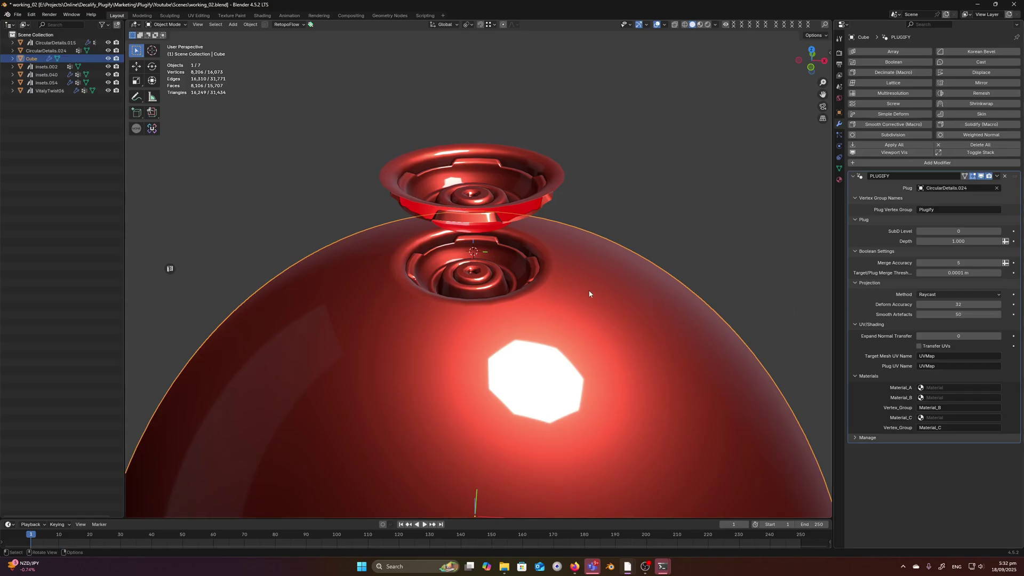
key(f)
scroll(487, 272, up, 5)
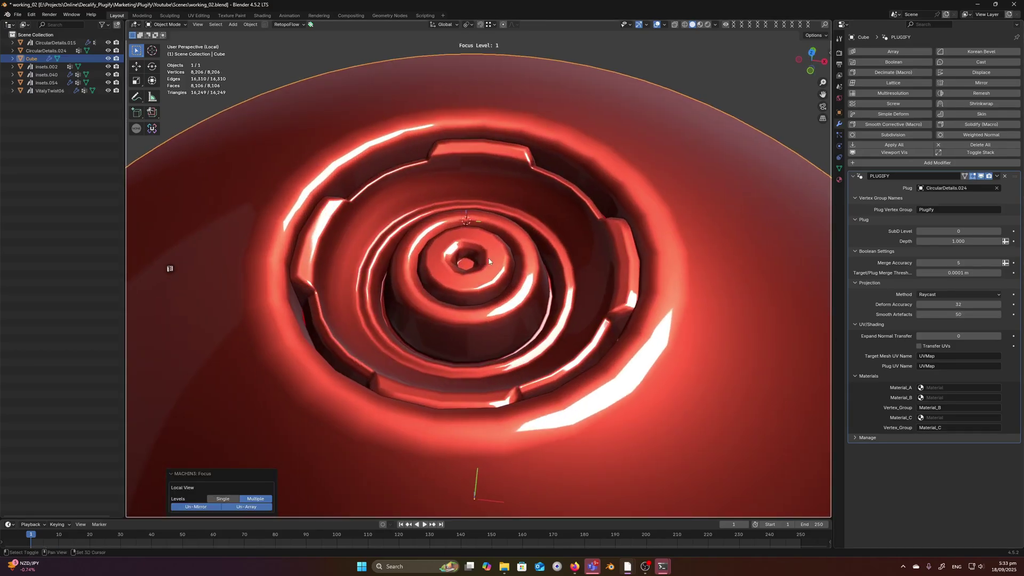
click(1000, 232)
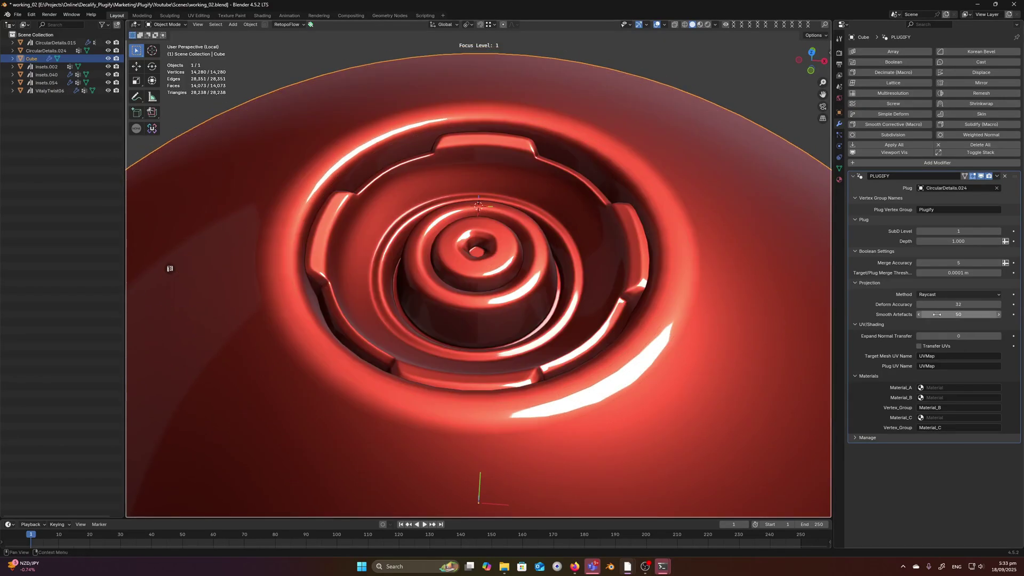
Step: Set Smooth Artefacts to 0 and inspect the inset's mesh up close with the wireframe overlay shown
drag(938, 314, 864, 314)
middle_drag(666, 247, 655, 276)
key(shift+z)
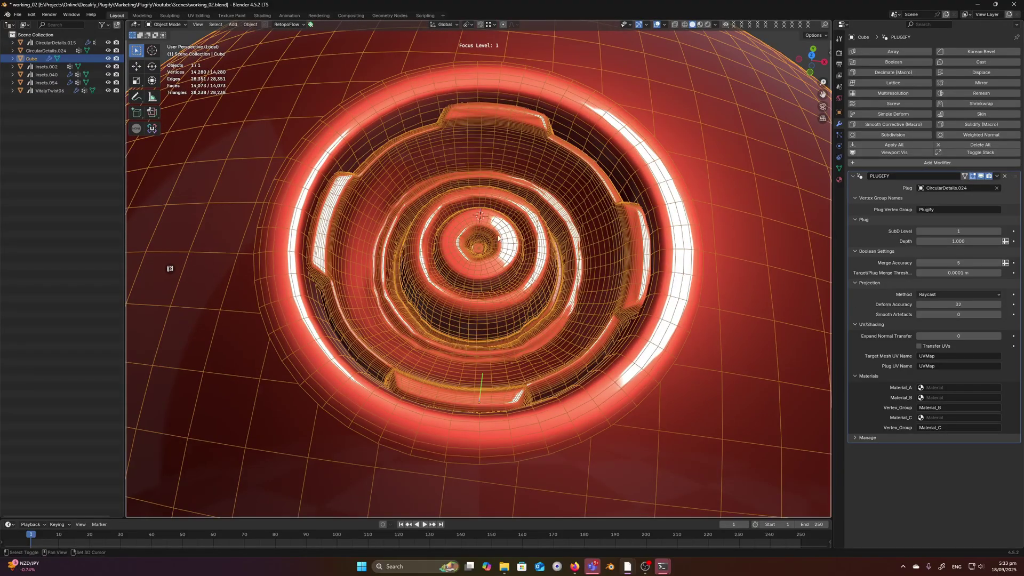
scroll(544, 261, up, 2)
shift+middle_drag(499, 238, 542, 231)
scroll(558, 293, up, 2)
scroll(546, 259, up, 2)
scroll(564, 274, down, 4)
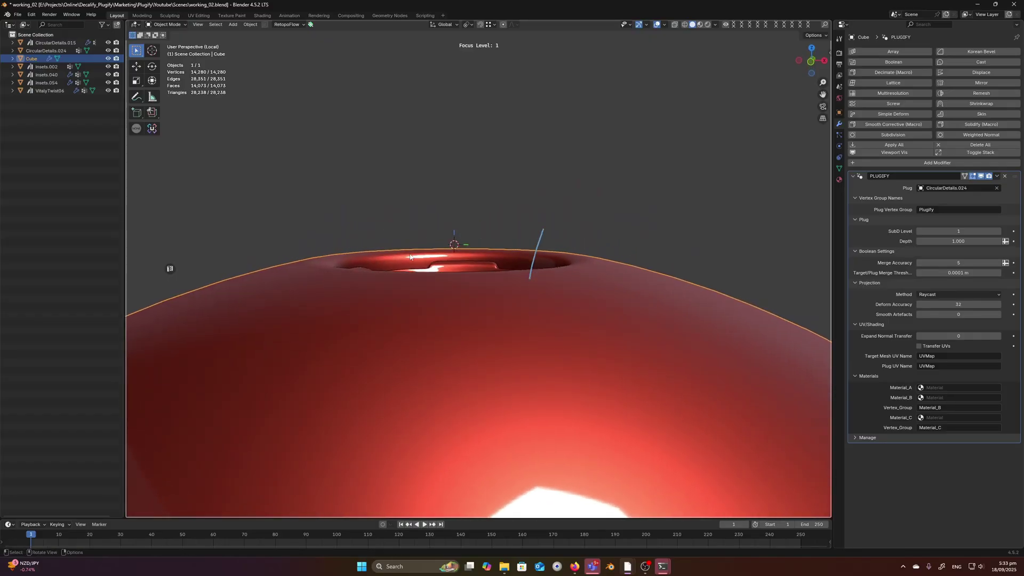
Step: Mark the inset's rim with temporary annotation strokes and inspect the sphere's curvature from the front in wireframe overlay
drag(506, 271, 539, 279)
drag(443, 256, 429, 209)
mouse_move(527, 177)
right_down()
mouse_move(529, 322)
mouse_move(458, 265)
right_up()
key(KP_1)
shift+middle_drag(718, 296, 480, 253)
scroll(472, 253, up, 7)
key(shift+w)
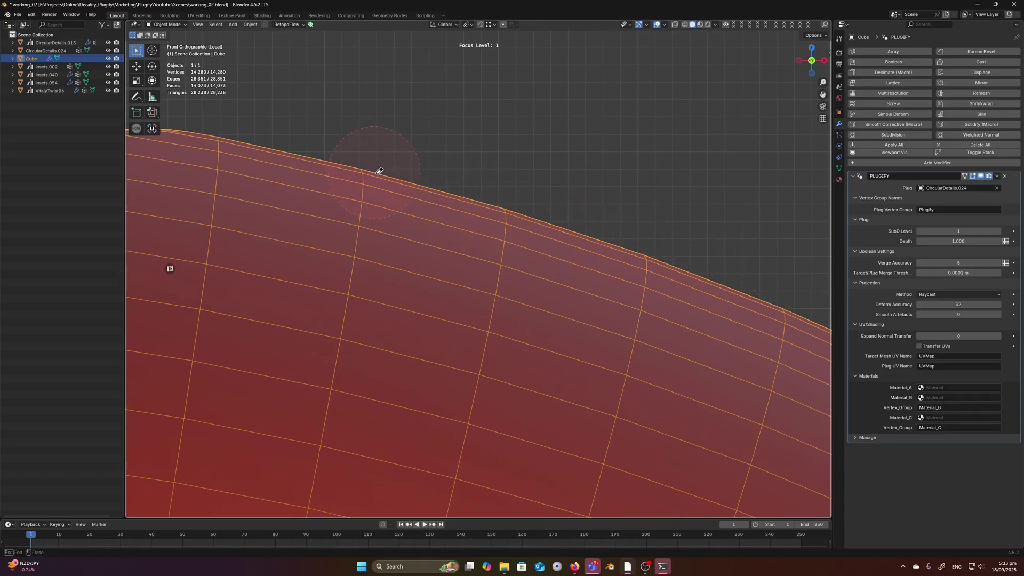
Step: Compare the raised plug with its inset outside isolation, and return to the isolated sphere without wireframe overlay
mouse_move(377, 172)
middle_down()
mouse_move(453, 252)
mouse_move(526, 270)
mouse_move(570, 189)
middle_up()
key(ctrl+f)
click(524, 238)
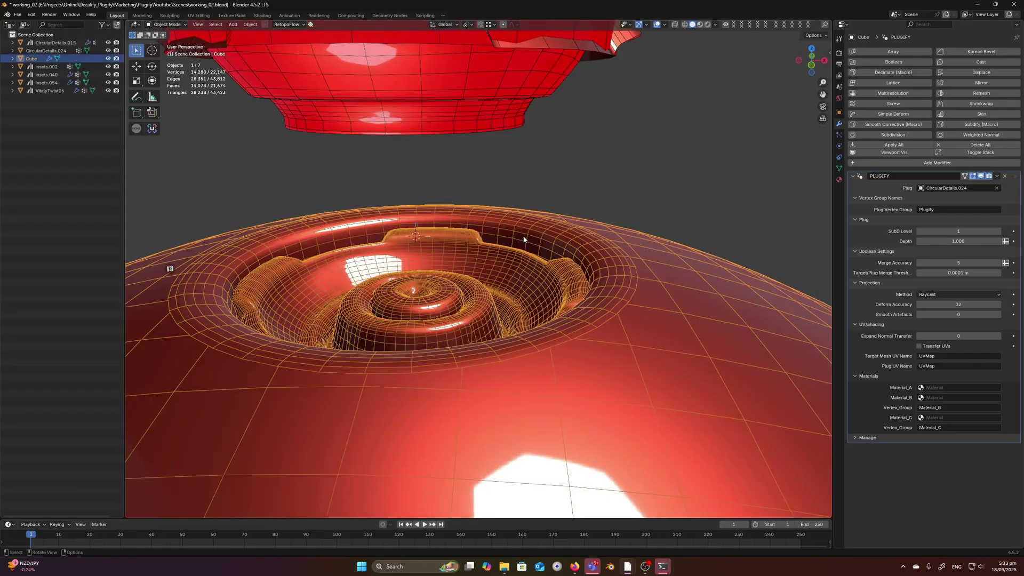
key(shift+w)
scroll(536, 253, down, 3)
key(ctrl+f)
middle_drag(539, 258, 564, 288)
scroll(561, 293, up, 4)
scroll(589, 269, down, 2)
scroll(565, 287, up, 1)
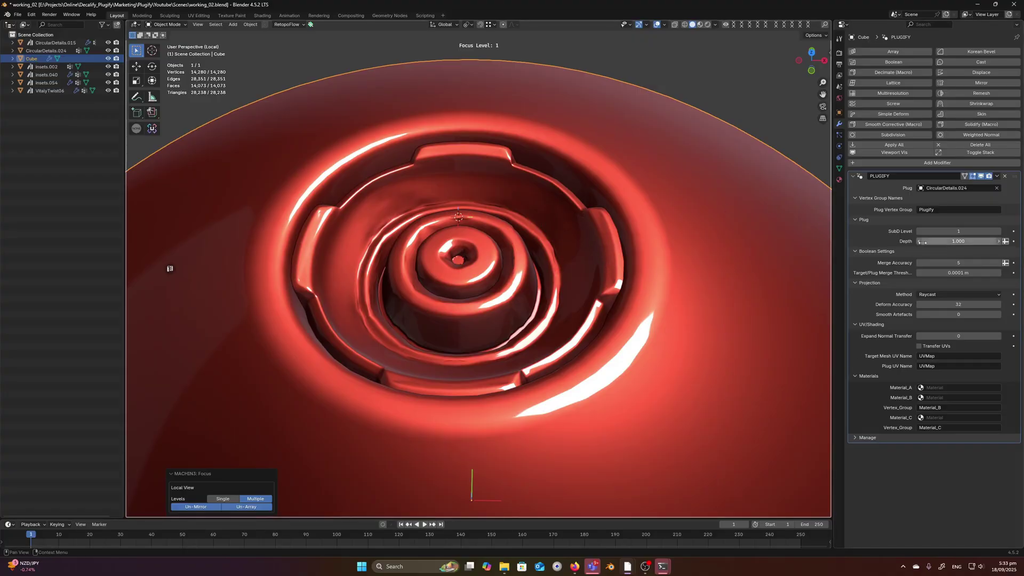
Step: Try different Smooth Artefacts values and set the final value to 50
click(954, 313)
text(5)
key(Return)
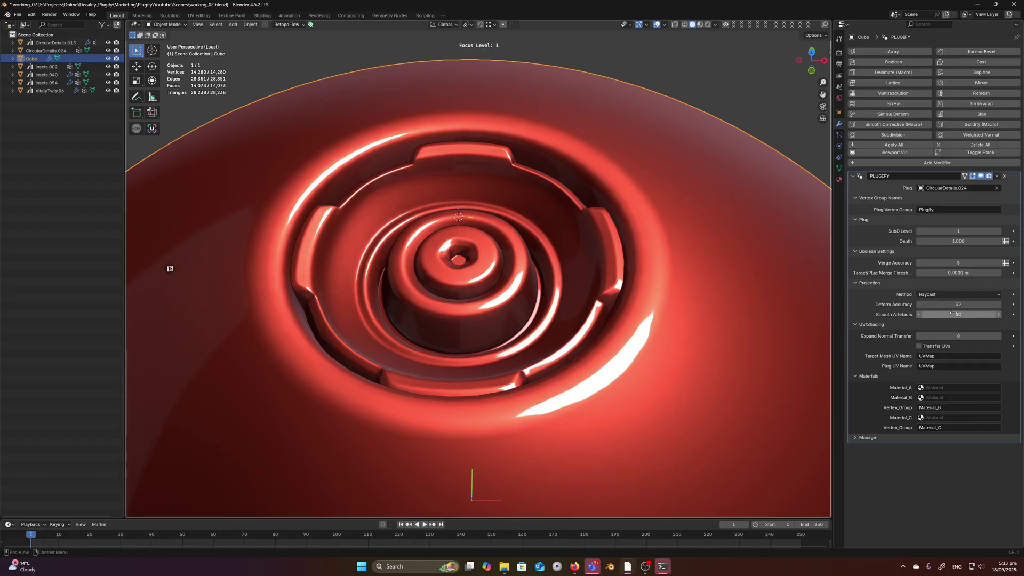
drag(954, 314, 928, 314)
drag(170, 268, 170, 268)
click(965, 315)
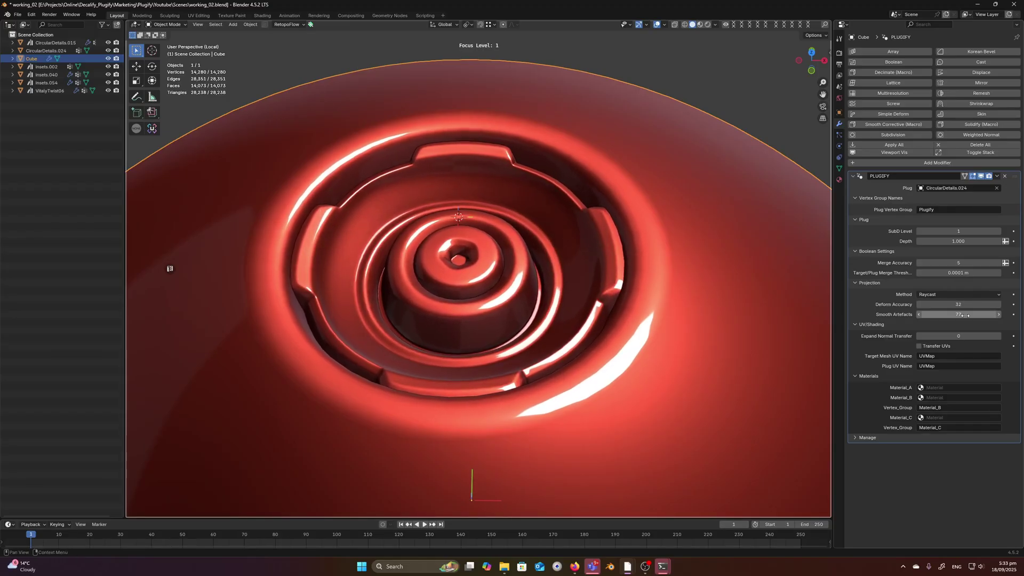
text(50)
key(Return)
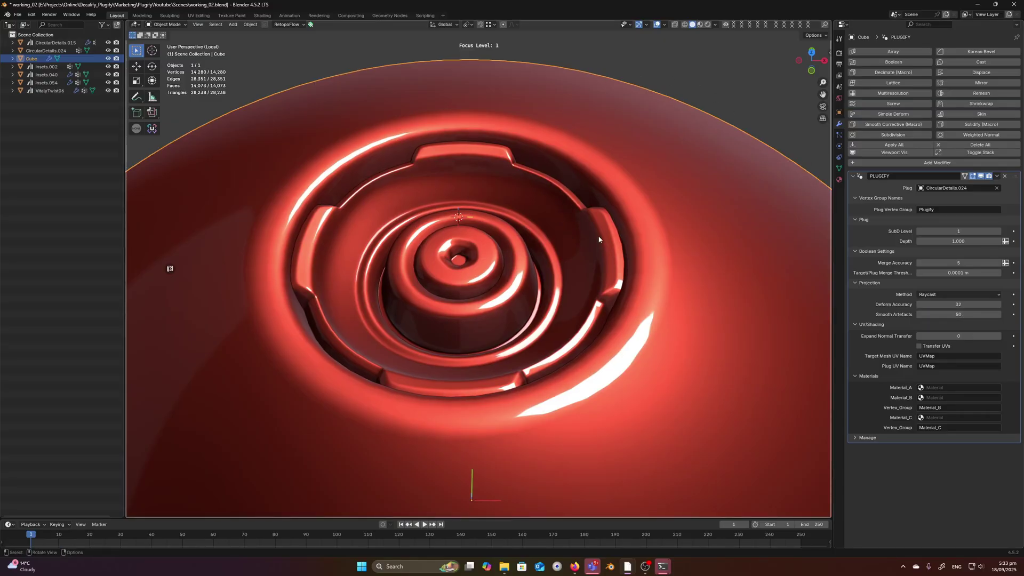
Step: Examine the transition between the inset's outer rim and the sphere with the wireframe overlay shown
middle_drag(597, 236, 546, 245)
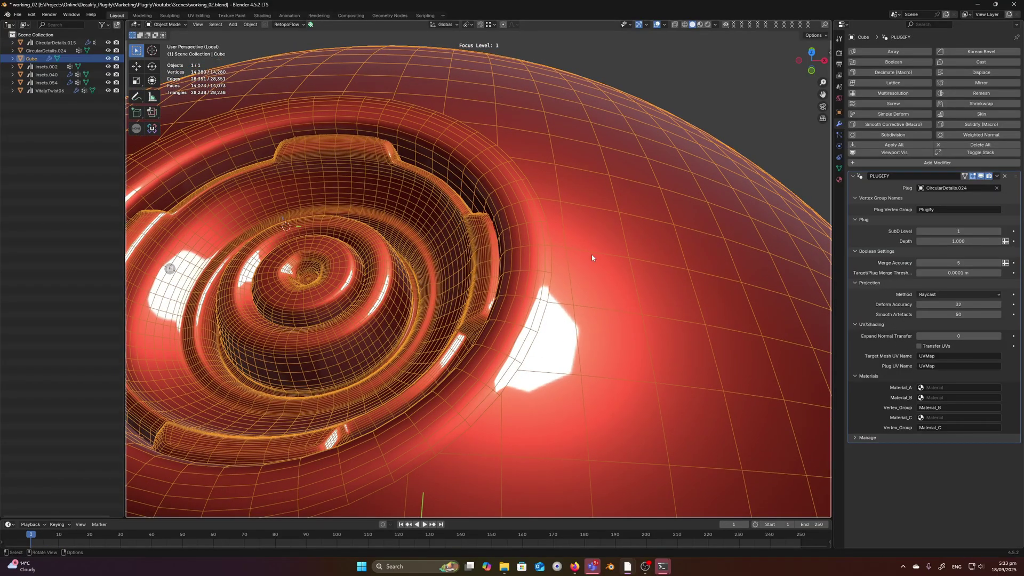
middle_drag(592, 258, 646, 254)
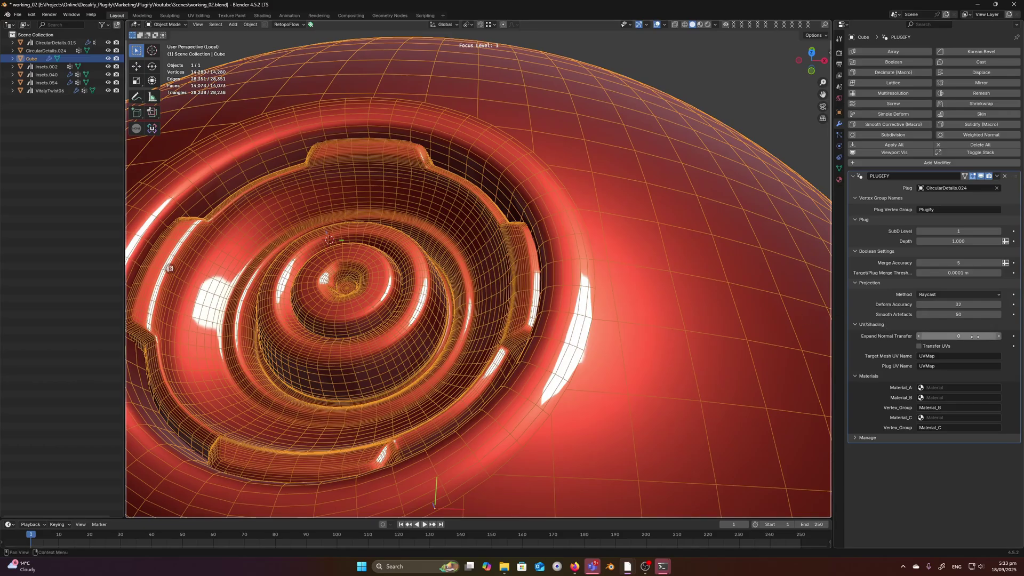
key(shift+w)
middle_drag(462, 183, 490, 309)
scroll(549, 293, up, 2)
mouse_move(491, 310)
shift+middle_down()
mouse_move(481, 272)
mouse_move(511, 277)
mouse_move(536, 252)
shift+middle_up()
scroll(482, 273, up, 2)
Step: Trace the inset's outer edge with annotation strokes and erase them
key(d)
mouse_move(533, 249)
mouse_down()
mouse_move(433, 255)
mouse_move(354, 274)
mouse_move(294, 304)
mouse_up()
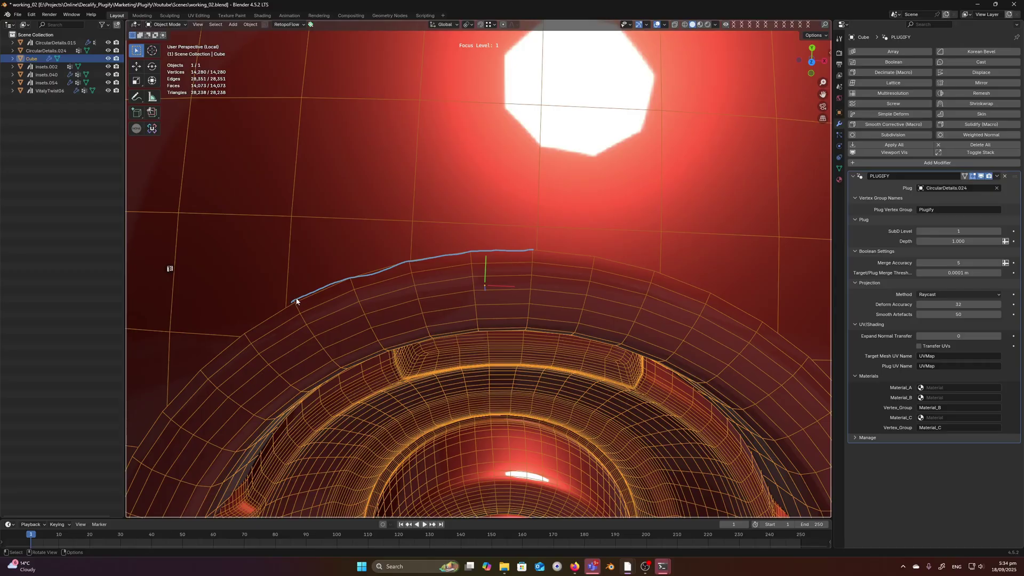
right_drag(273, 299, 562, 242)
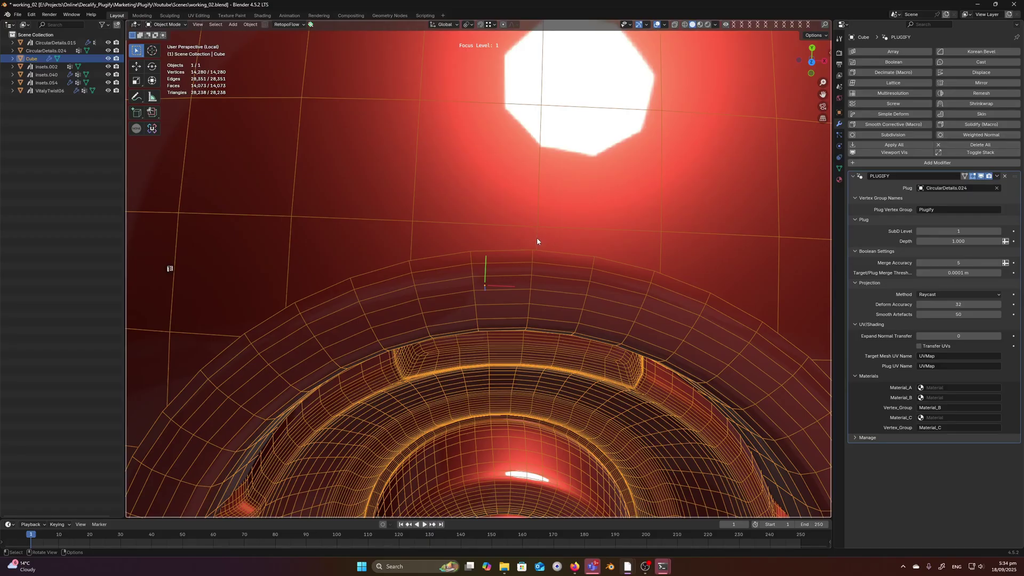
key(d)
drag(536, 244, 410, 254)
right_drag(548, 239, 384, 258)
mouse_move(384, 259)
middle_down()
mouse_move(436, 258)
mouse_move(536, 229)
mouse_move(507, 222)
mouse_move(468, 233)
mouse_move(457, 262)
mouse_move(593, 259)
middle_up()
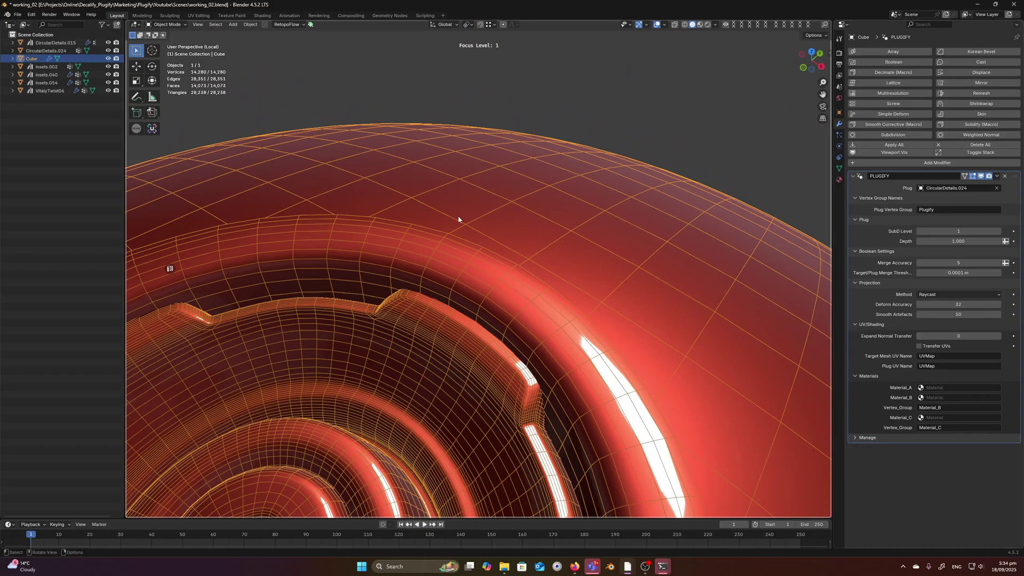
Step: Mark the vertices along the inset's outer edge with small annotation dots
scroll(459, 216, up, 3)
shift+middle_drag(467, 215, 478, 237)
key(d)
mouse_move(484, 251)
mouse_down()
mouse_move(438, 192)
mouse_move(486, 252)
mouse_up()
key(ctrl+z)
key(d)
key(d)
key(d)
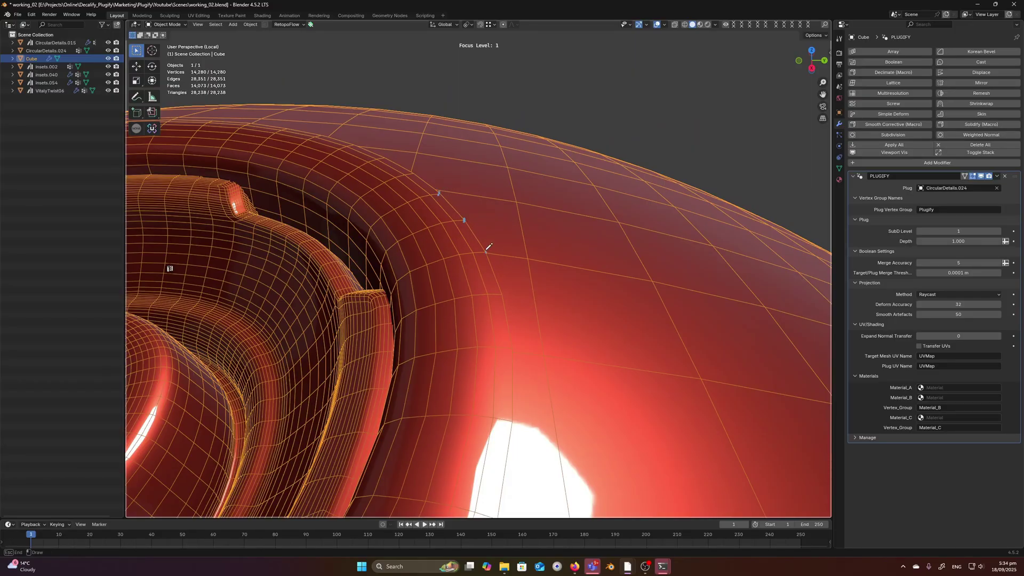
Step: Set Expand Normal Transfer to 1 and annotate the first ring of sphere vertices around the inset
click(999, 335)
click(526, 258)
click(515, 203)
click(506, 166)
click(415, 154)
click(412, 170)
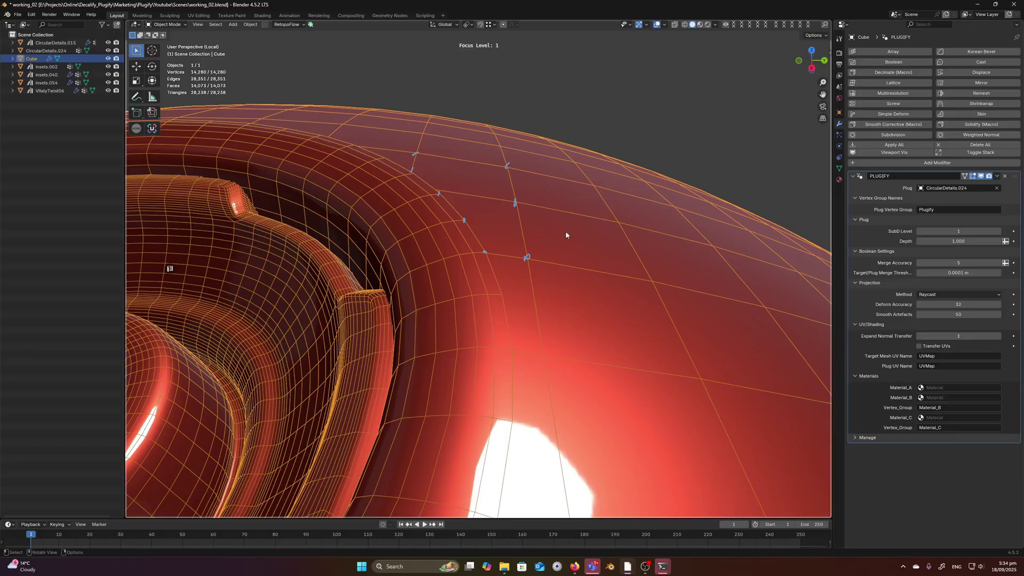
Step: Set Expand Normal Transfer to 2 and annotate the second ring of sphere vertices around the inset
click(999, 336)
click(653, 281)
click(617, 220)
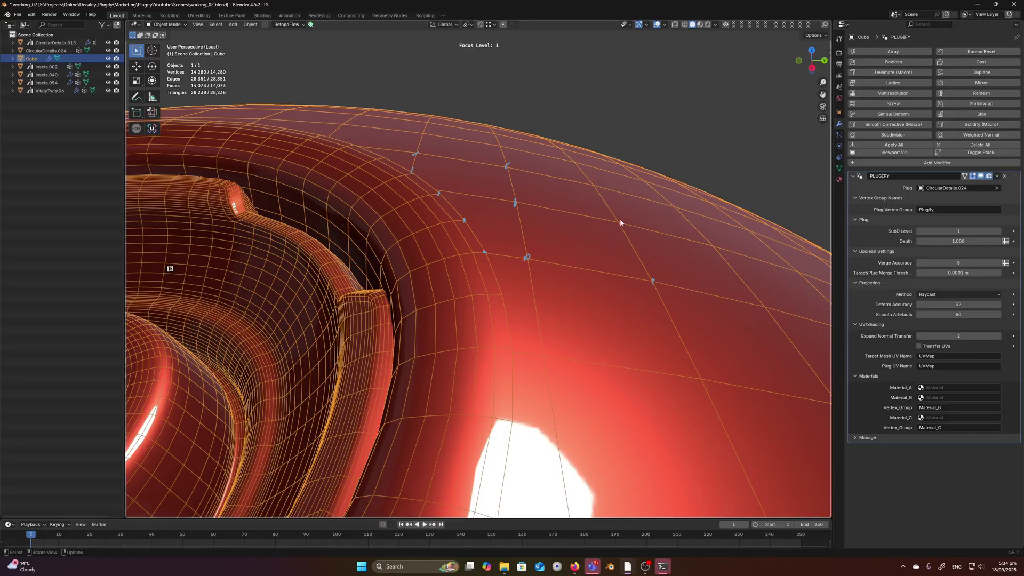
click(593, 186)
click(576, 163)
key(Escape)
click(424, 135)
key(Escape)
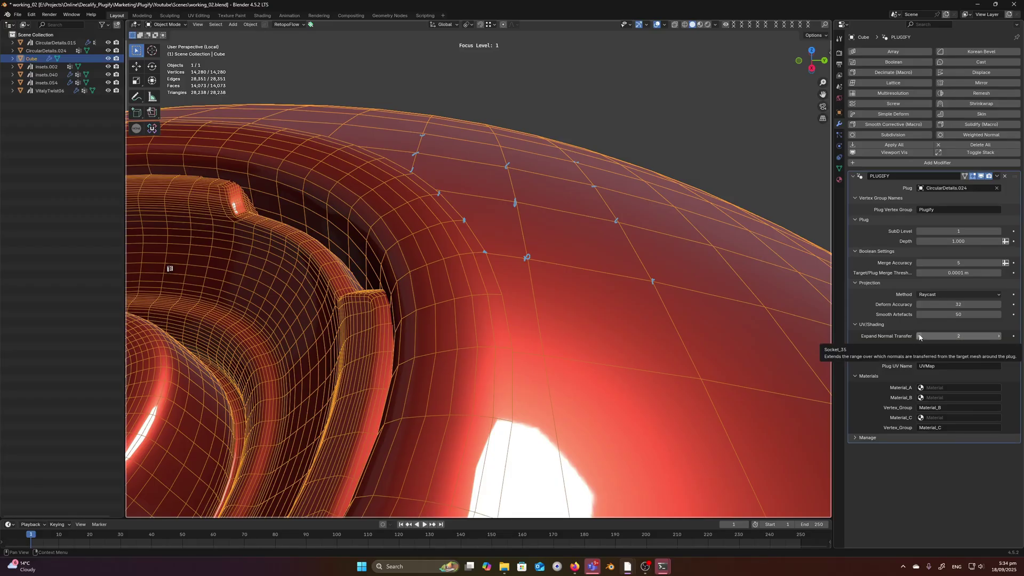
Step: Erase the vertex annotations around the inset and bring the whole inset back into view
mouse_move(480, 282)
right_down()
mouse_move(416, 243)
mouse_move(608, 199)
right_up()
key(Escape)
scroll(592, 166, down, 8)
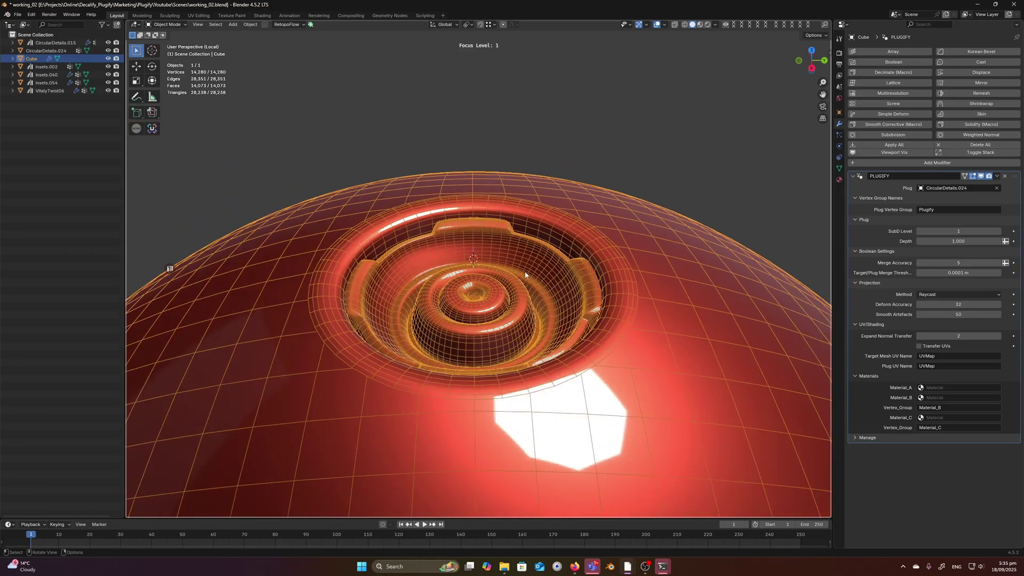
click(602, 159)
click(706, 312)
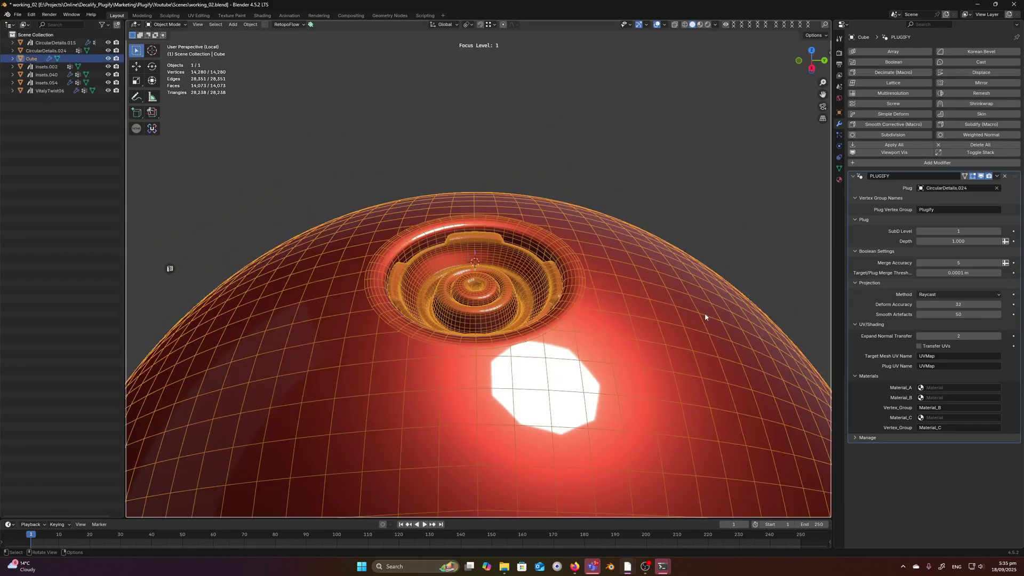
middle_drag(623, 293, 623, 288)
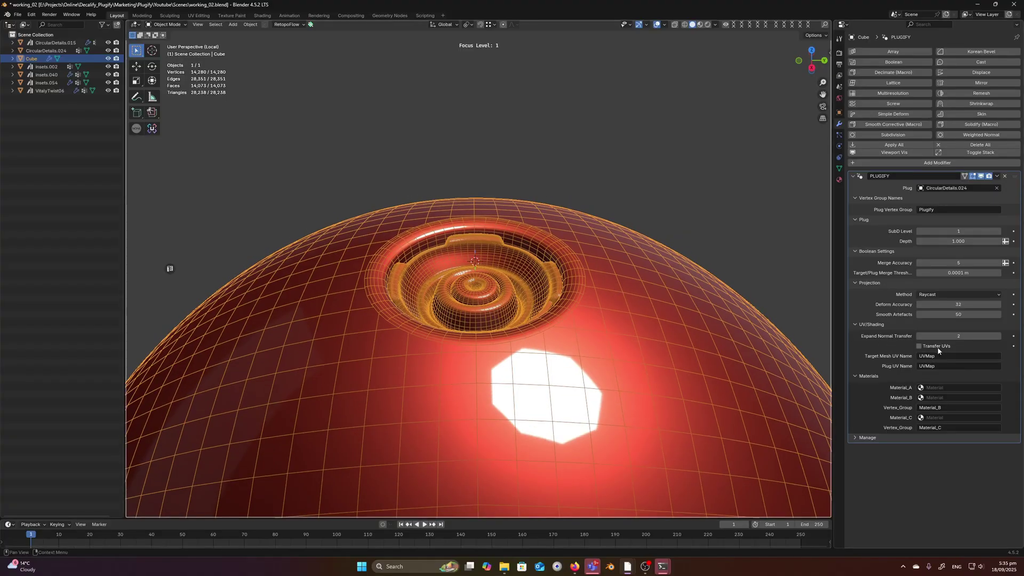
Step: Hide the wireframe overlay and assign the uv_checker_material_uv_grid_4096x4096 material to Material_A
key(shift+z)
scroll(490, 261, down, 3)
middle_drag(490, 261, 496, 235)
scroll(499, 229, up, 2)
key(z)
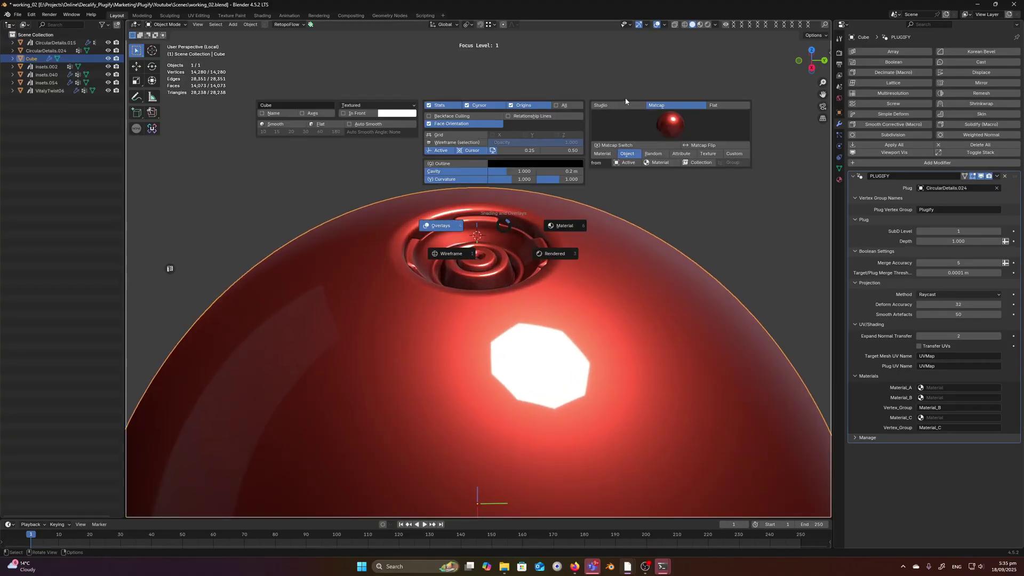
key(Escape)
click(942, 387)
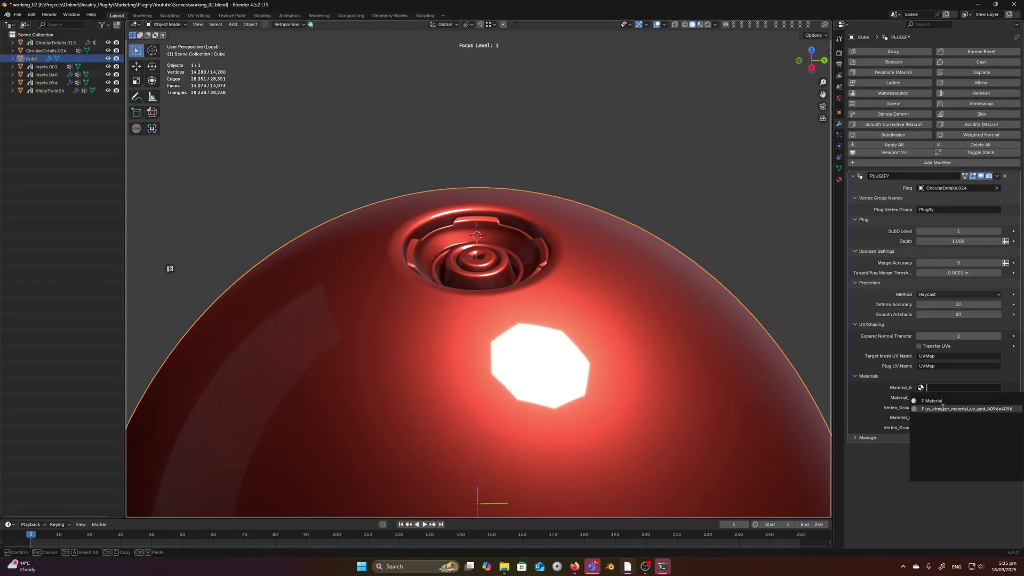
click(942, 408)
Step: Set the viewport shading color to Texture and its lighting to Studio
key(z)
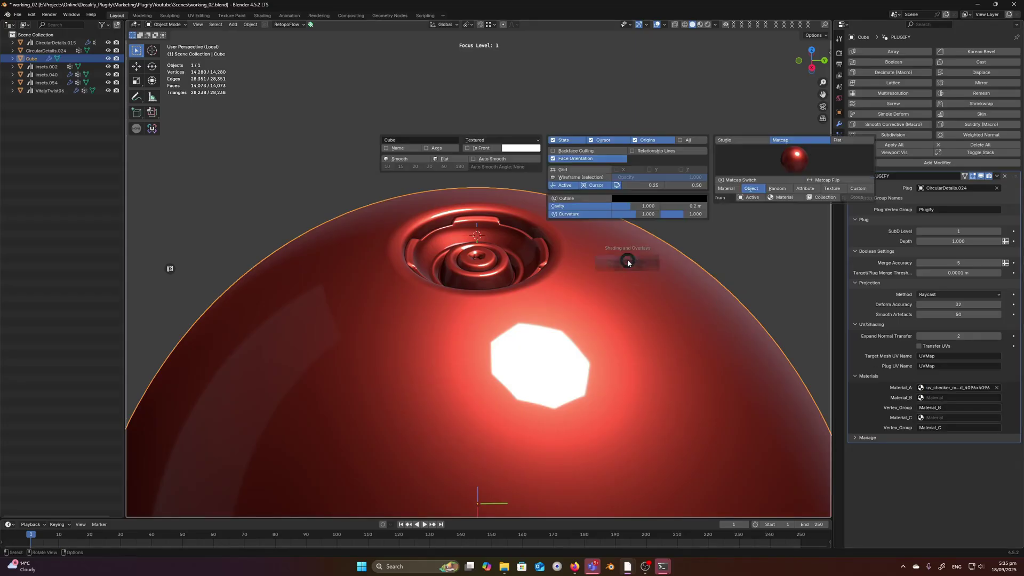
click(838, 190)
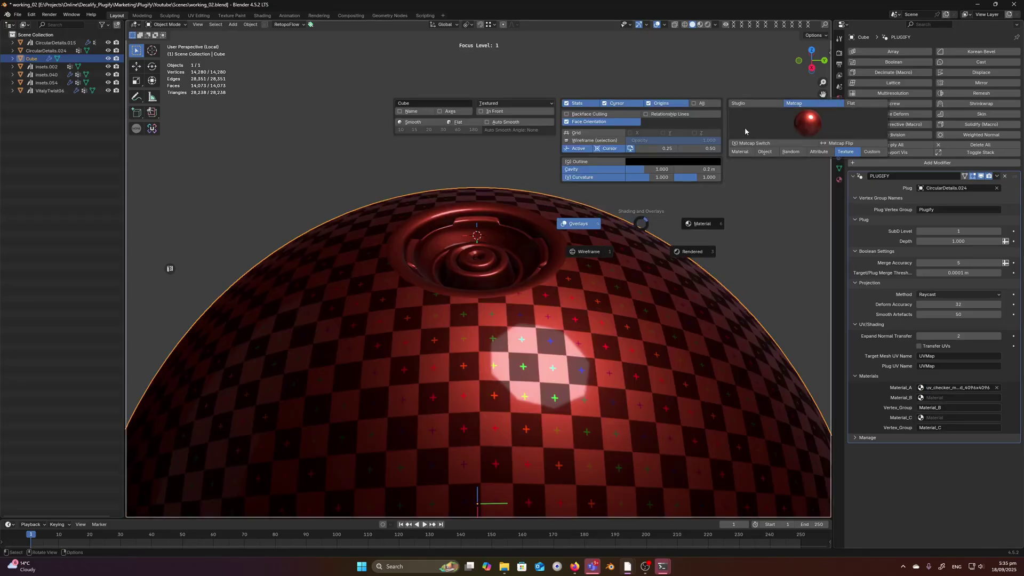
click(745, 106)
scroll(540, 222, up, 2)
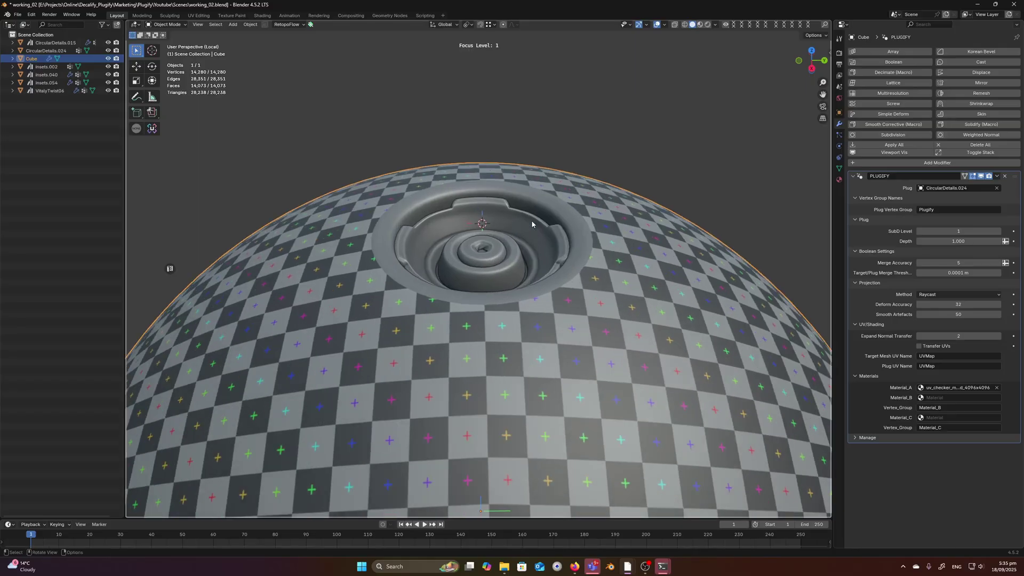
middle_drag(555, 226, 539, 211)
scroll(538, 226, down, 3)
scroll(537, 226, up, 1)
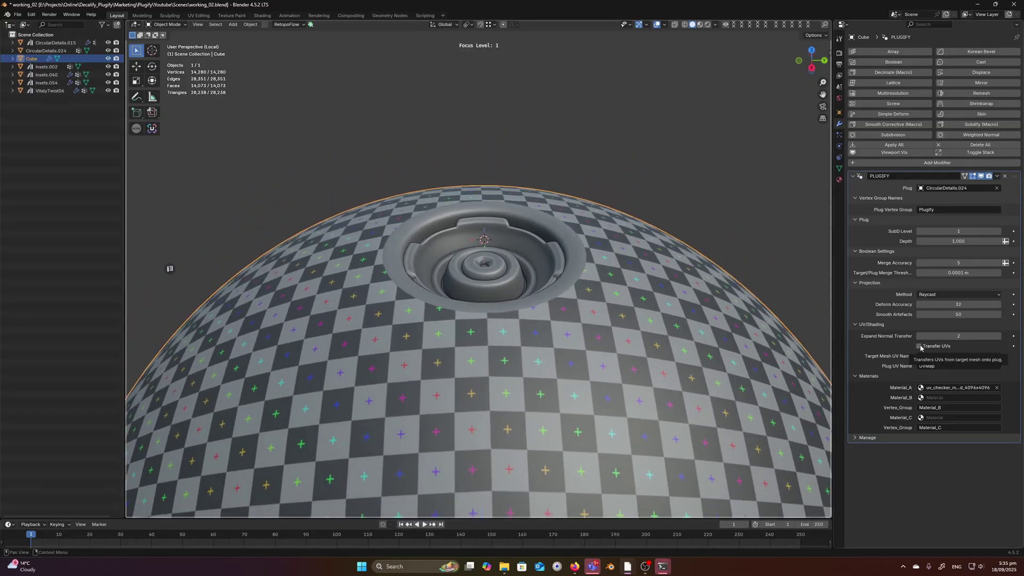
Step: Enable Transfer UVs in the Plugify modifier and leave the sphere's isolated view
click(920, 347)
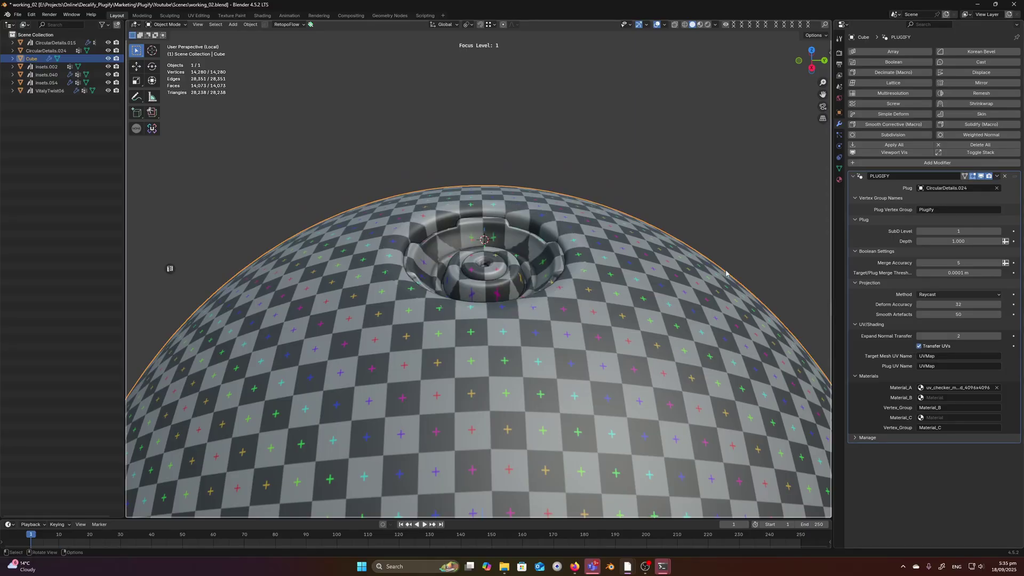
scroll(511, 266, down, 2)
scroll(511, 266, up, 3)
click(562, 132)
key(ctrl+f)
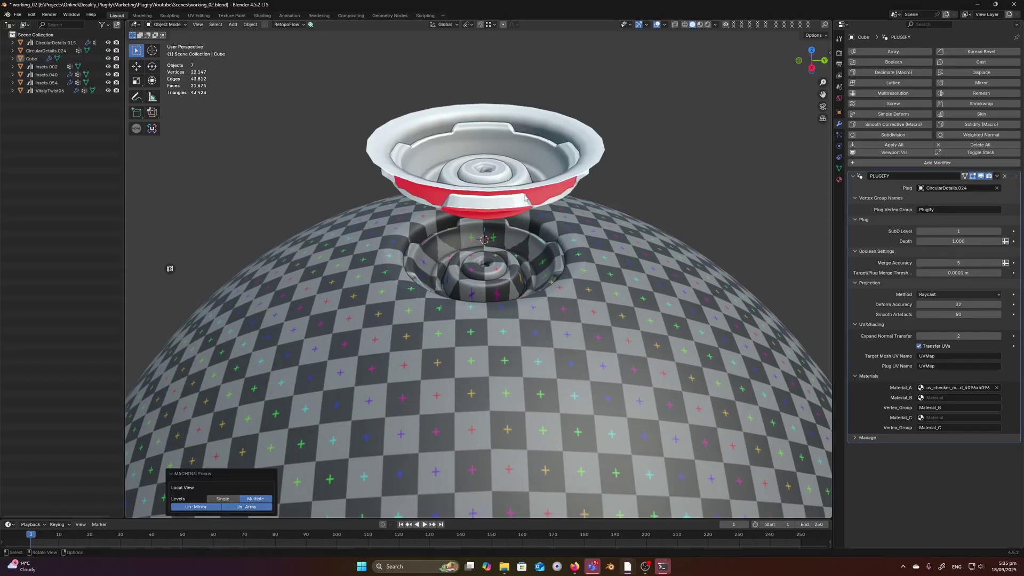
Step: Try sliding the circular plug along the Y axis over the sphere, then cancel the move so it stays centred
scroll(512, 226, down, 2)
click(510, 229)
key(g)
key(y)
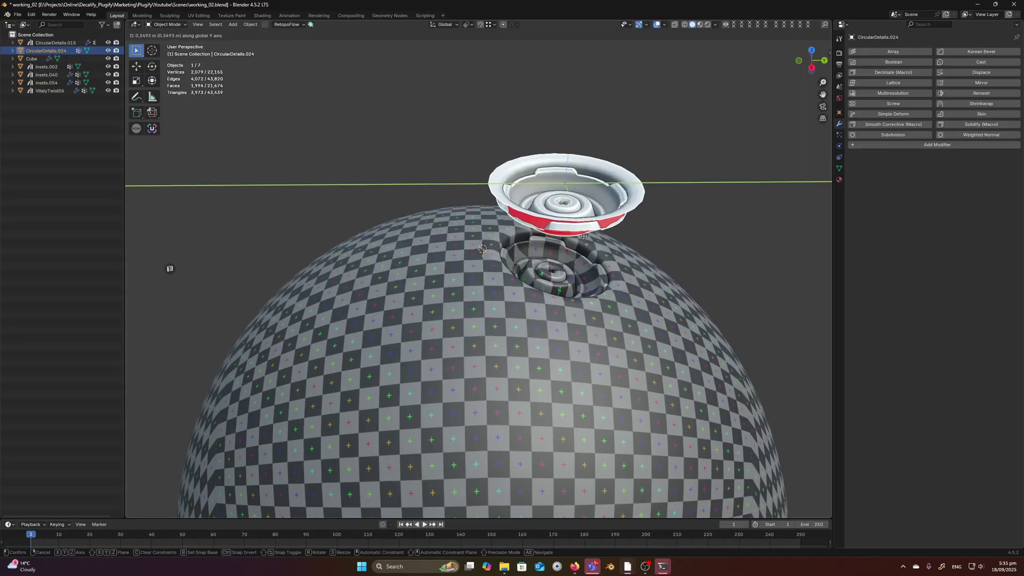
click(515, 231)
scroll(515, 231, up, 1)
key(g)
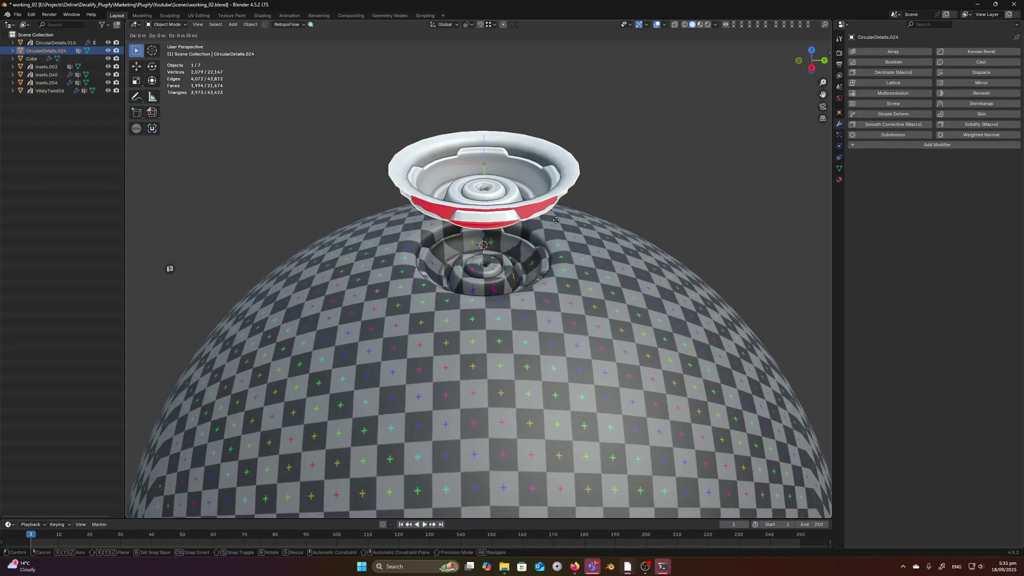
key(y)
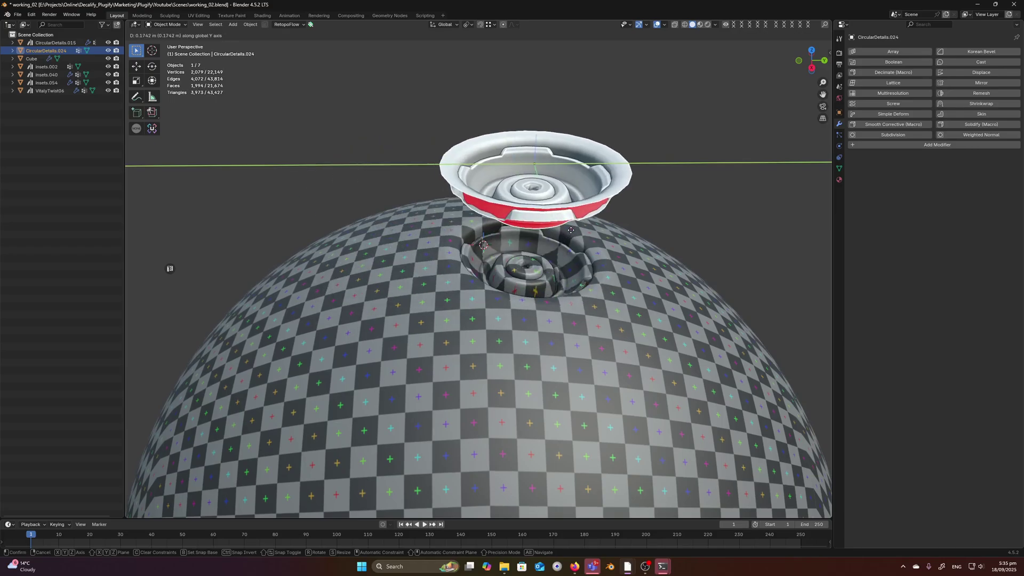
right_click(472, 232)
mouse_move(534, 238)
middle_down()
mouse_move(567, 242)
mouse_move(536, 245)
middle_up()
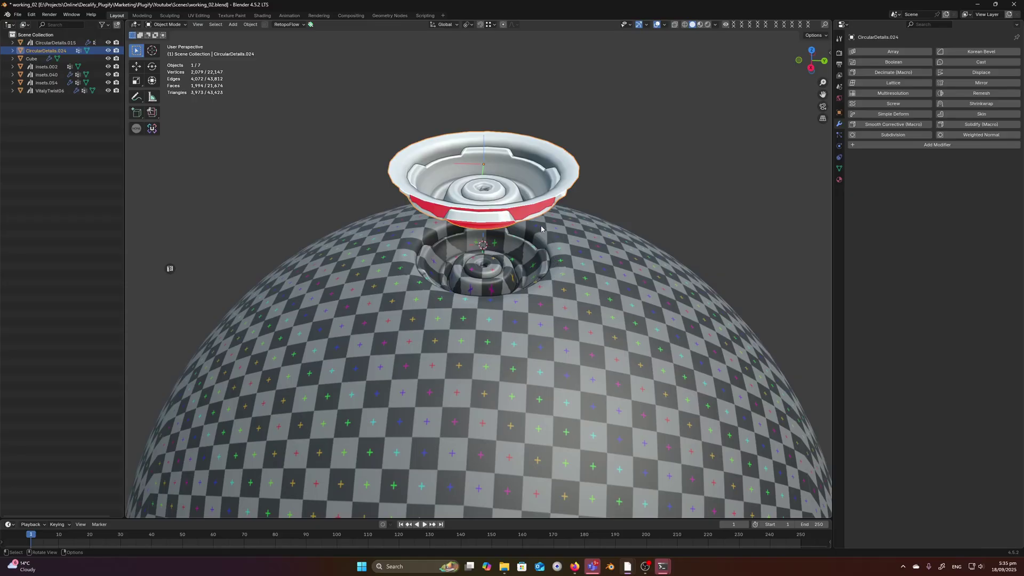
Step: Display the sphere with Matcap lighting and Object color, and isolate it
scroll(545, 256, down, 3)
click(542, 252)
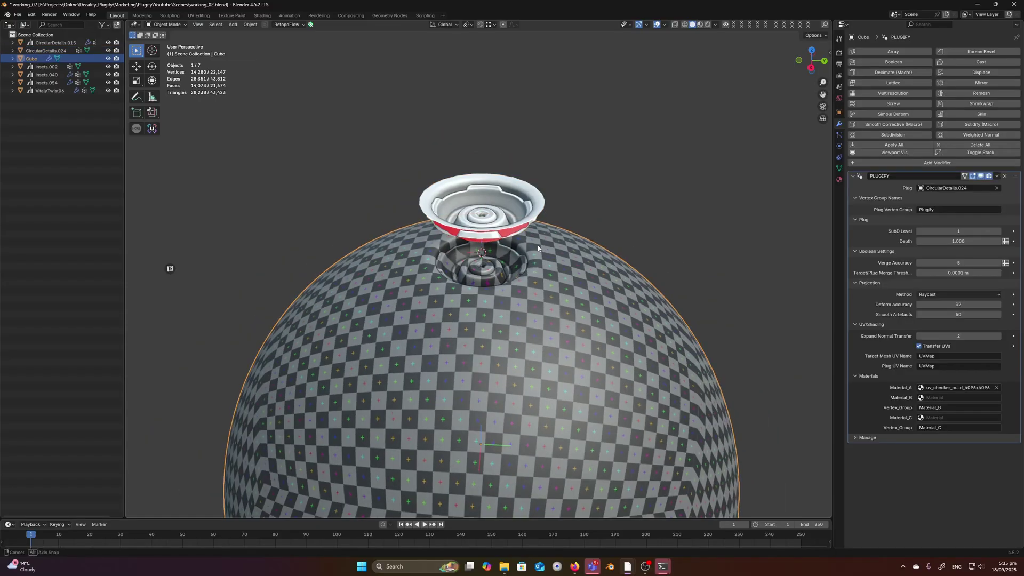
key(z)
click(714, 99)
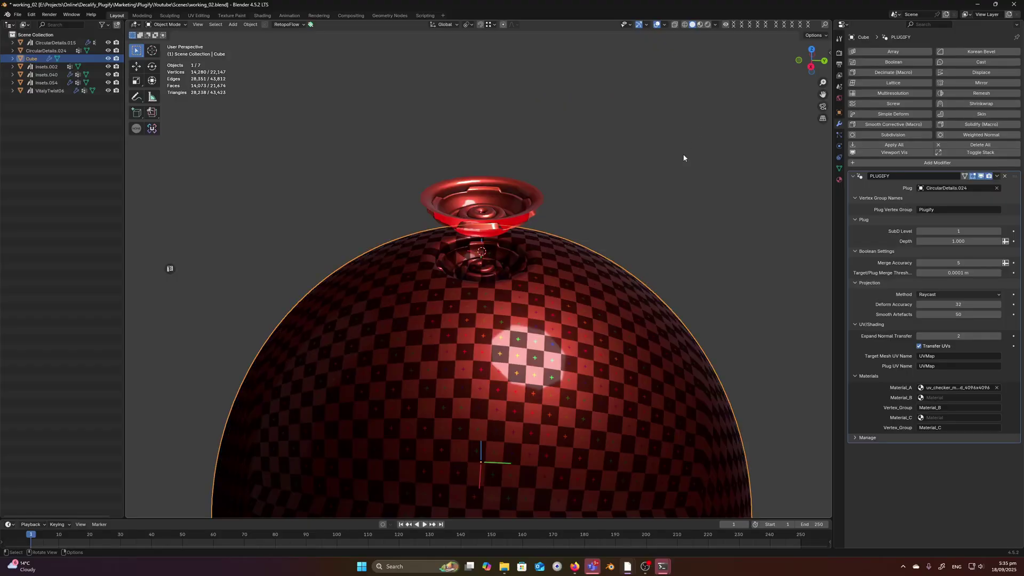
key(z)
click(773, 117)
key(f)
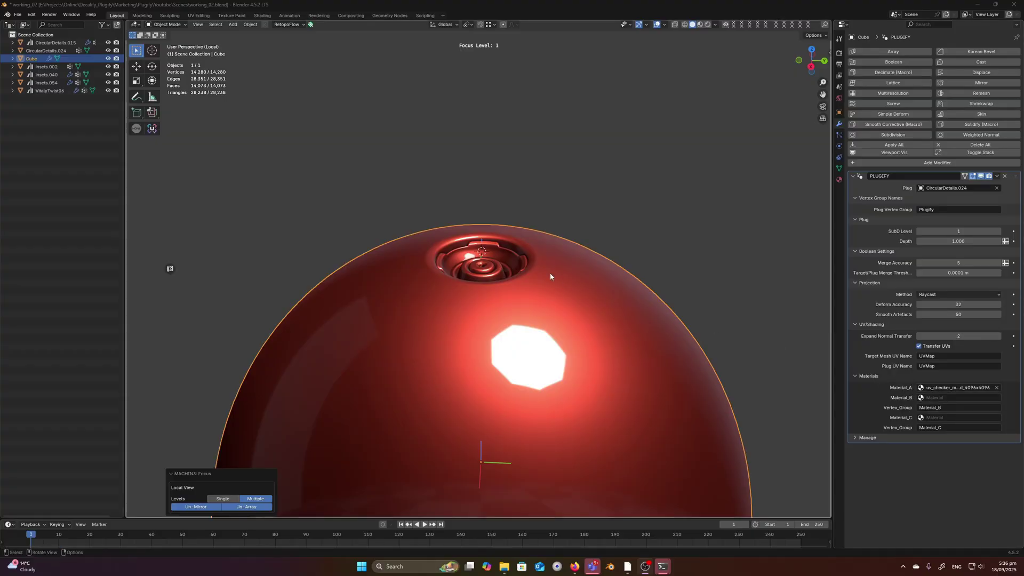
Step: Show the wireframe overlay over the isolated sphere's inset
scroll(509, 249, up, 3)
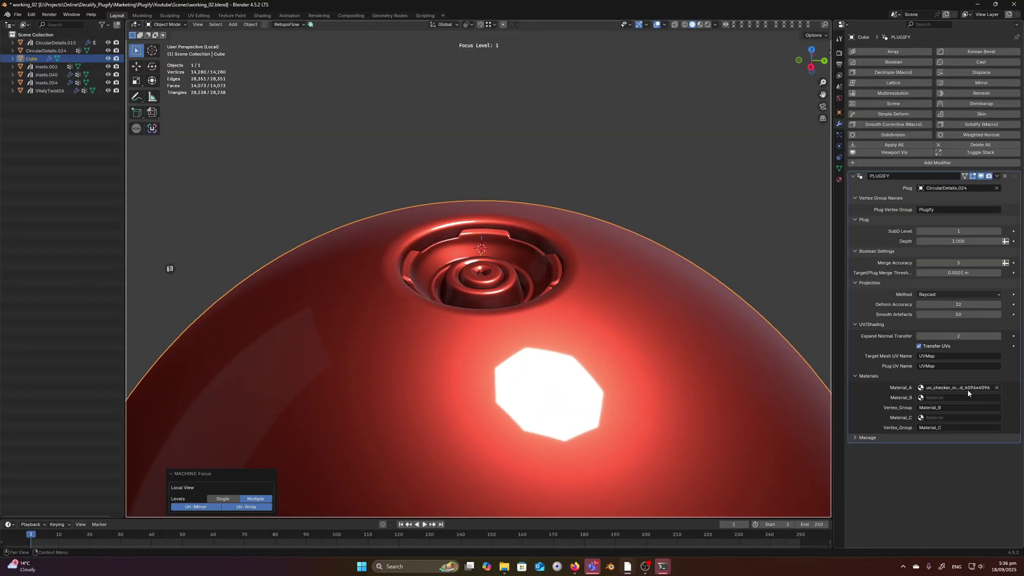
key(shift+z)
middle_drag(537, 263, 538, 262)
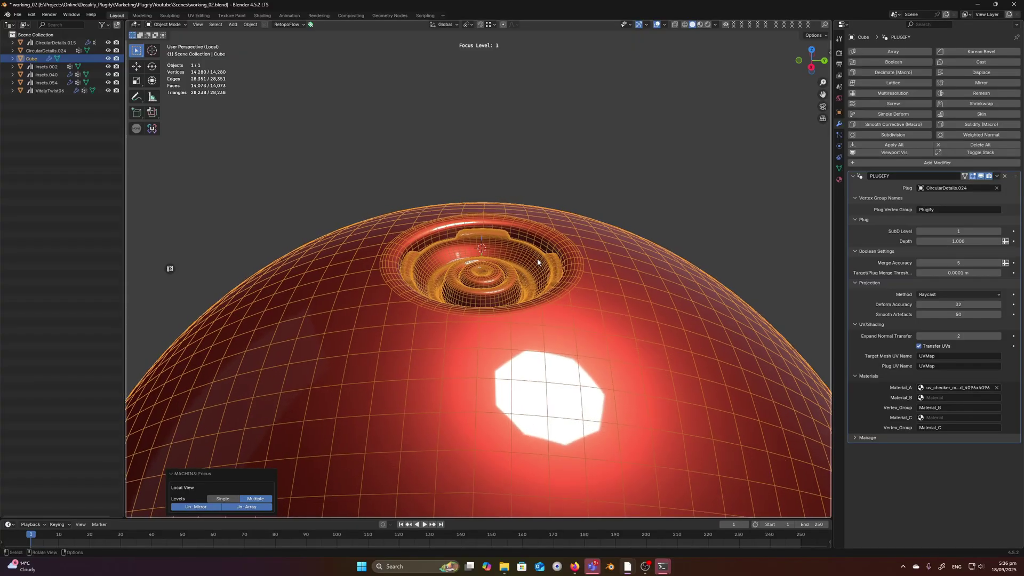
Step: Hide the wireframe overlay and set the viewport shading back to Texture color with Studio lighting
key(Page_Up)
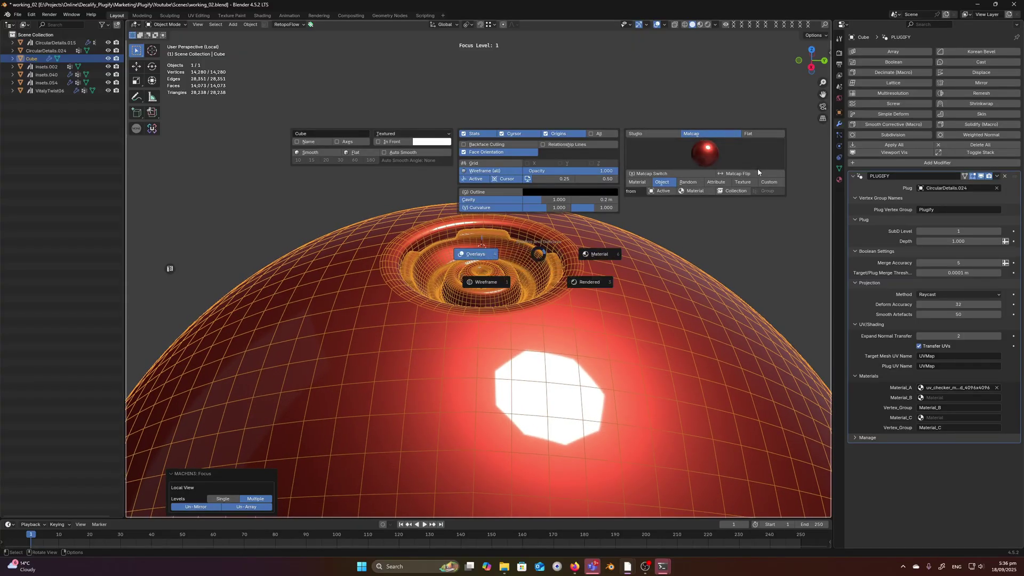
click(747, 186)
key(shift+alt+w)
key(z)
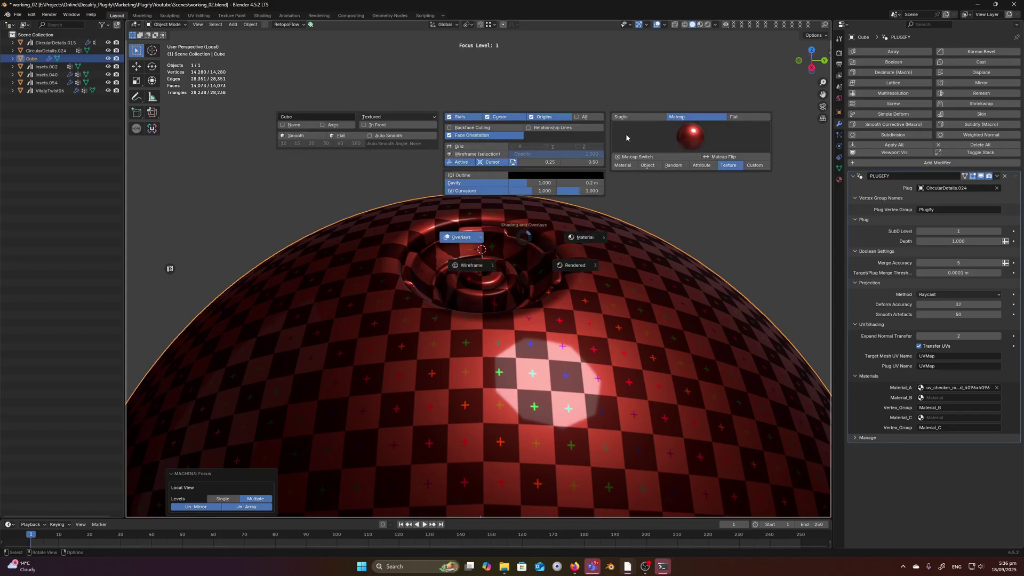
click(617, 139)
middle_drag(616, 140, 805, 340)
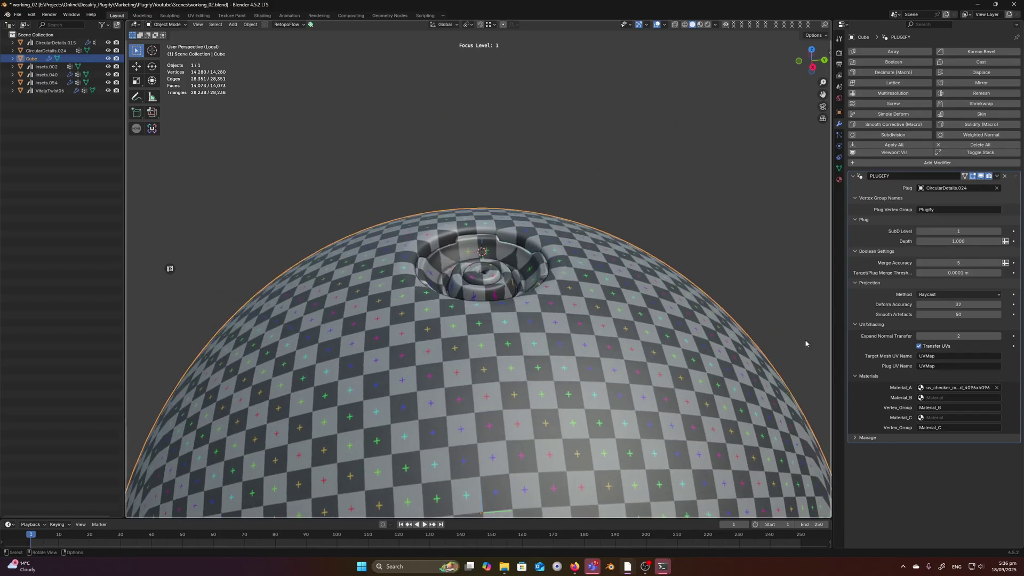
Step: Assign the material named Material to Material_B in the Plugify modifier and show the wireframe on the isolated sphere
click(940, 398)
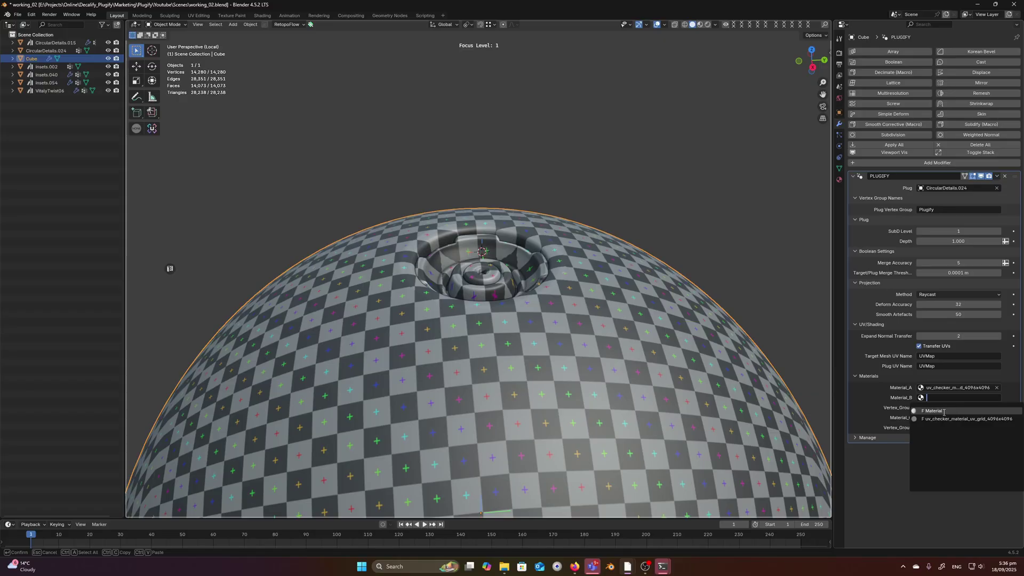
click(944, 412)
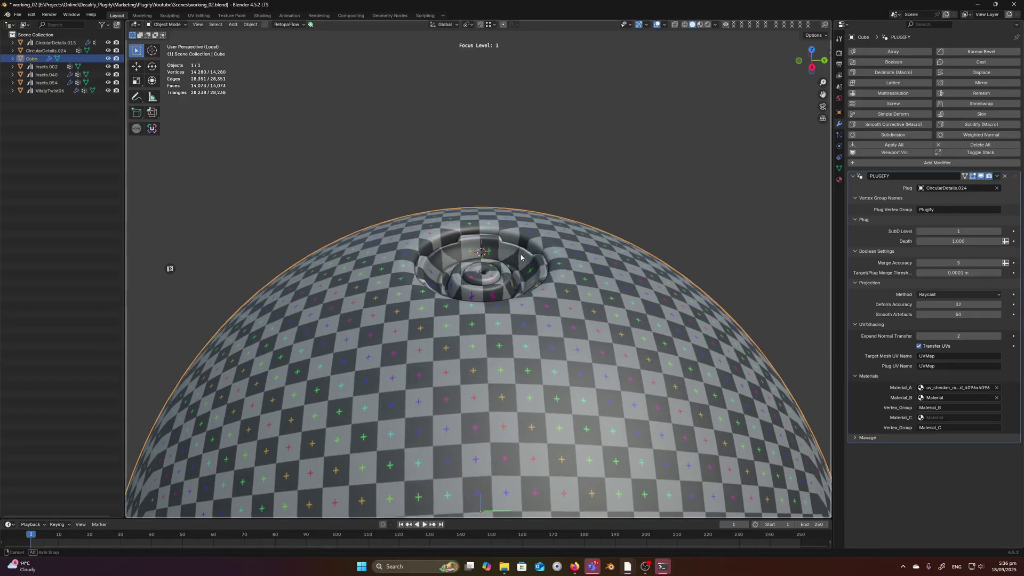
key(ctrl+f)
click(528, 193)
middle_drag(528, 193, 513, 249)
key(shift+w)
scroll(513, 248, up, 1)
click(595, 352)
key(ctrl+f)
shift+middle_drag(595, 352, 552, 315)
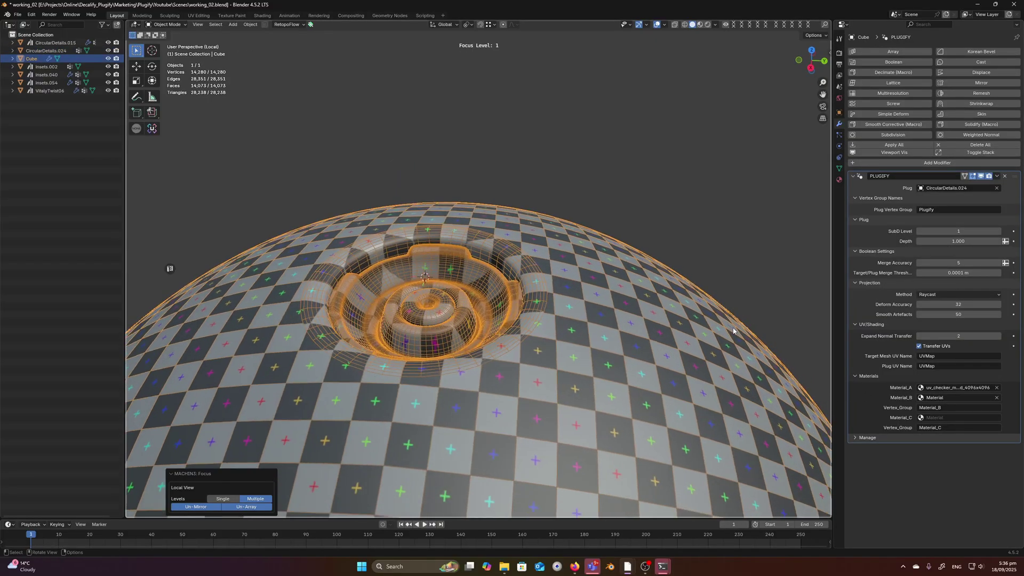
scroll(553, 315, up, 1)
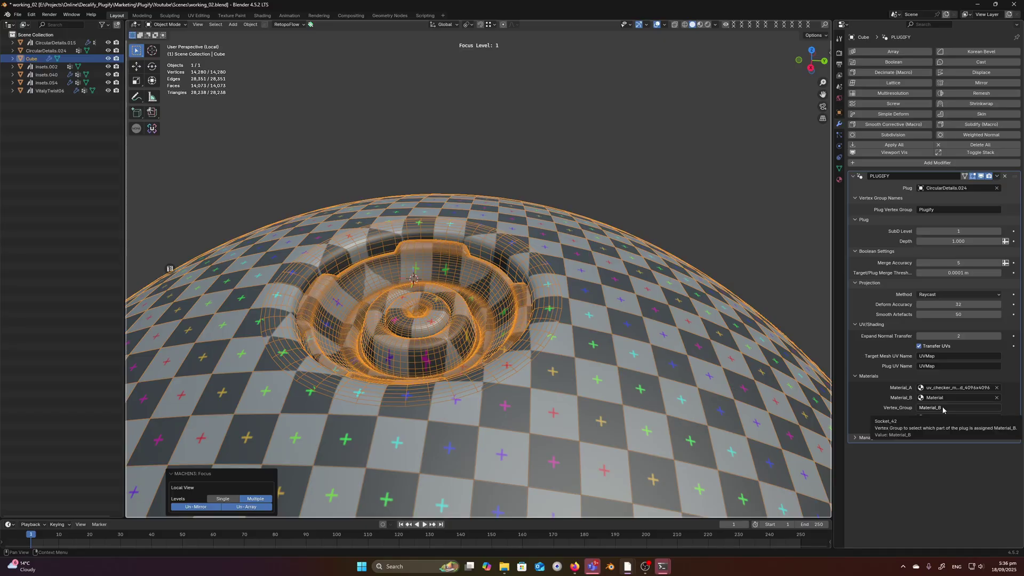
Step: Copy the vertex group name Material_B from the Plugify modifier's material settings
click(943, 408)
key(ctrl+c)
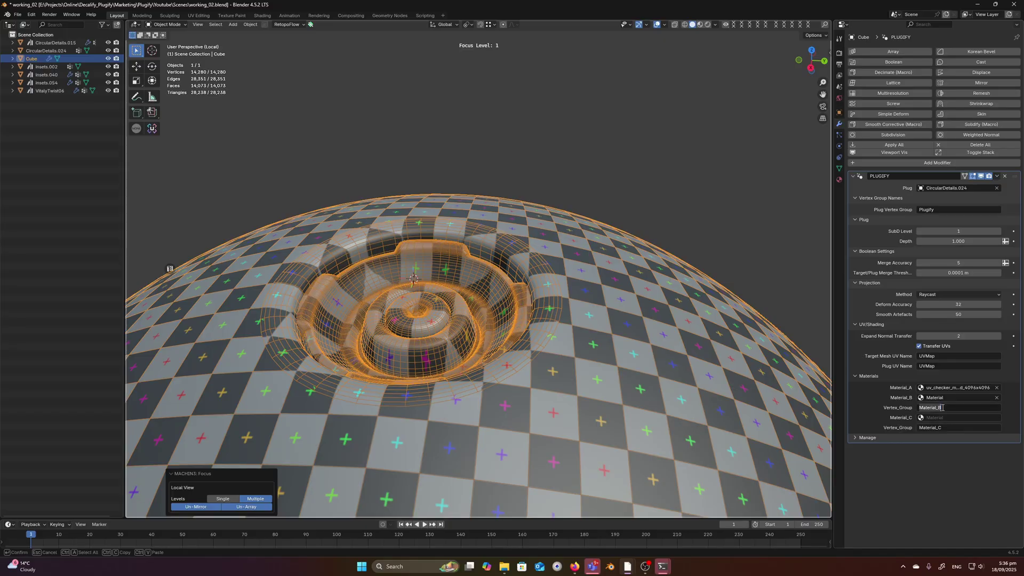
key(Return)
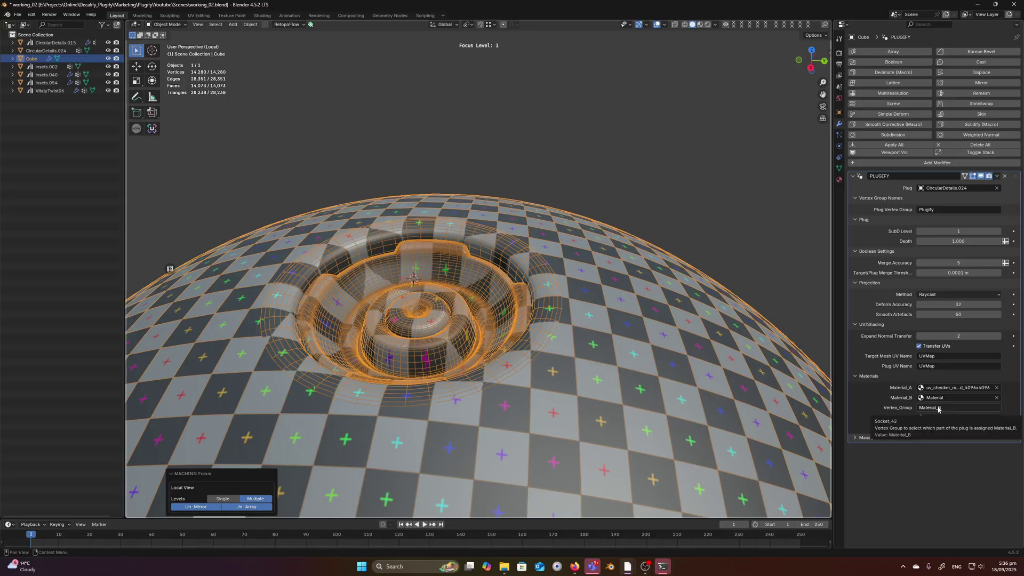
Step: Leave the sphere's isolated view, select the circular plug and display its vertex groups
click(616, 177)
key(ctrl+f)
click(451, 173)
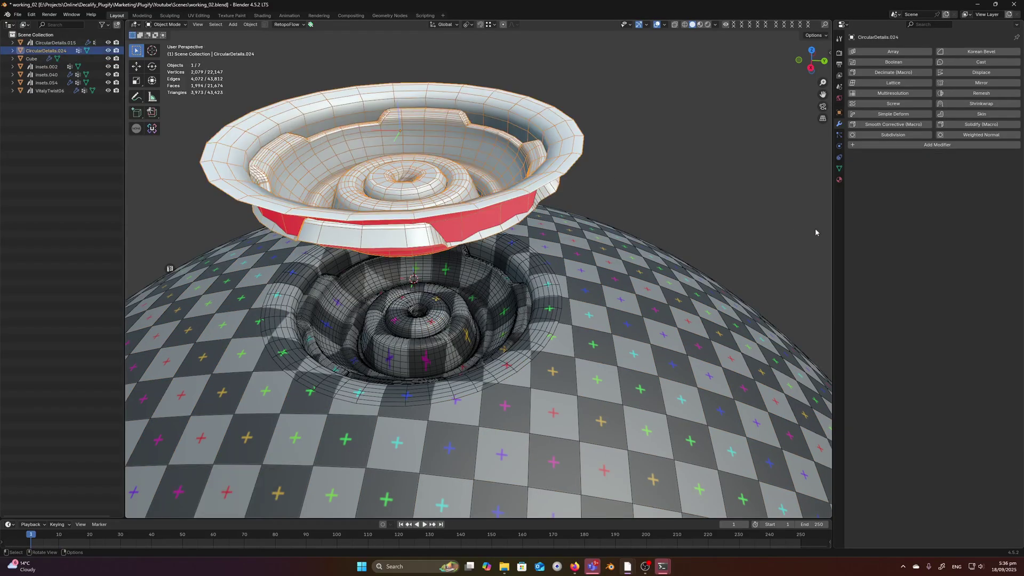
click(840, 169)
key(KP_Decimal)
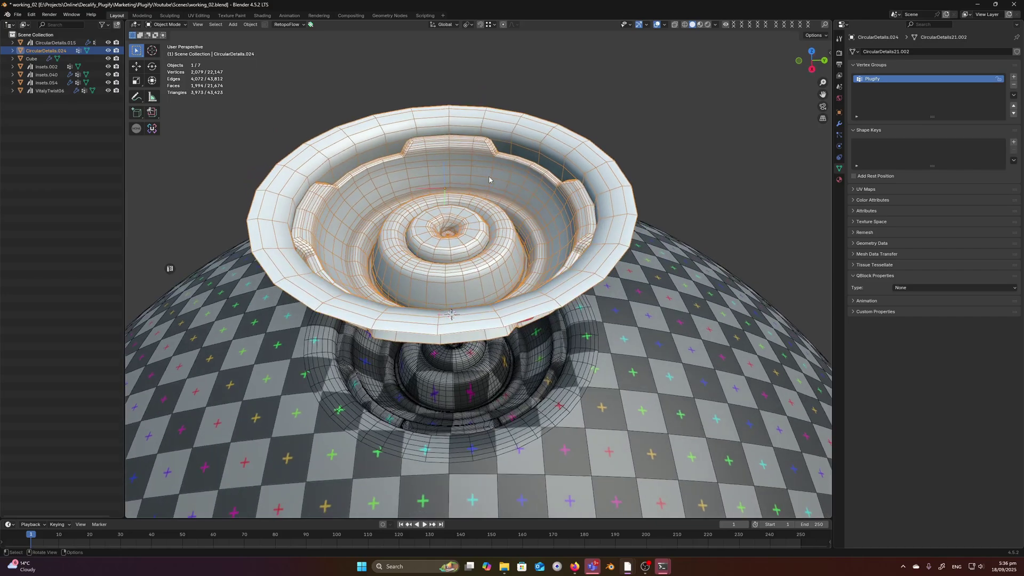
Step: In Edit Mode, select all linked faces of the plug's raised central knob, delimited by Normal
key(Tab)
click(497, 183)
mouse_move(498, 183)
middle_down()
mouse_move(475, 220)
mouse_move(489, 201)
middle_up()
key(ctrl+l)
click(466, 220)
key(ctrl+l)
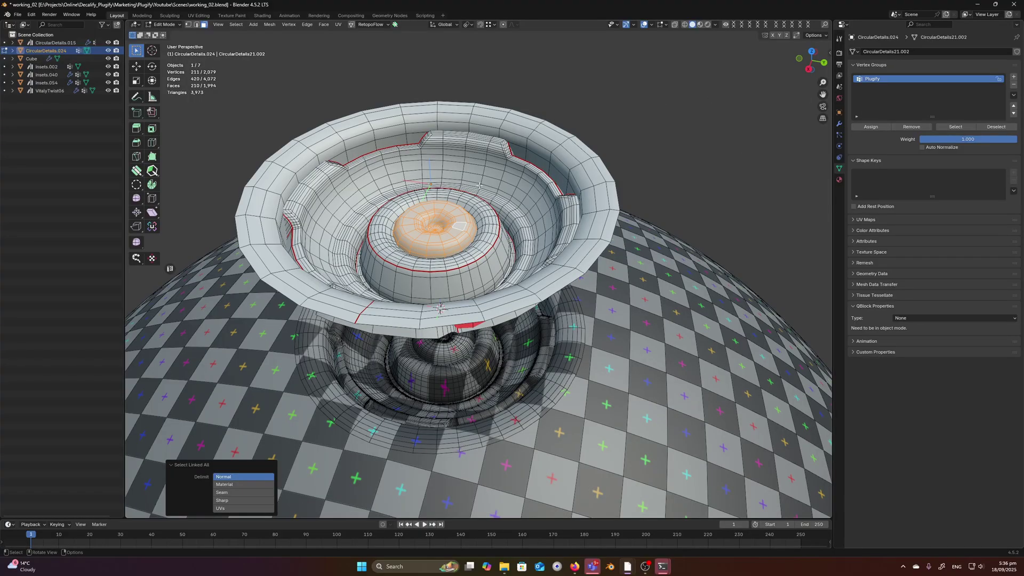
Step: Assign the selected knob faces to a new vertex group named Material_B
key(ctrl+g)
click(457, 202)
middle_drag(457, 202, 469, 198)
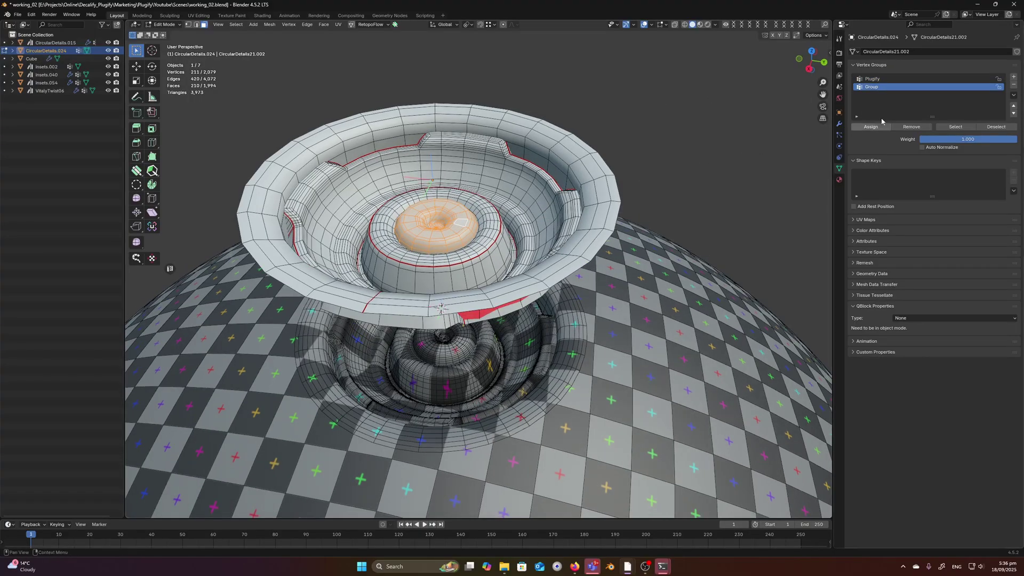
double_click(924, 87)
key(ctrl+v)
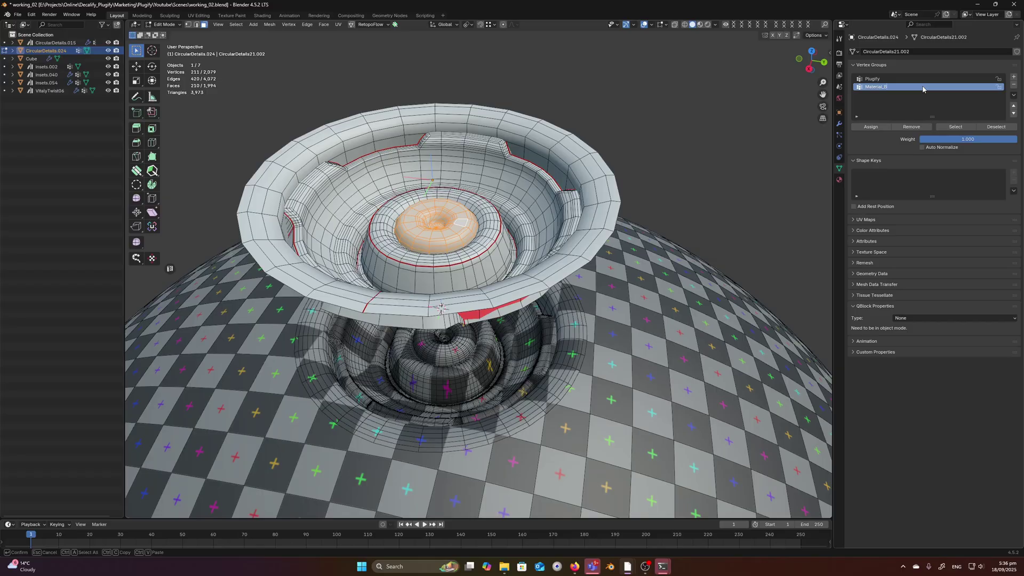
key(Return)
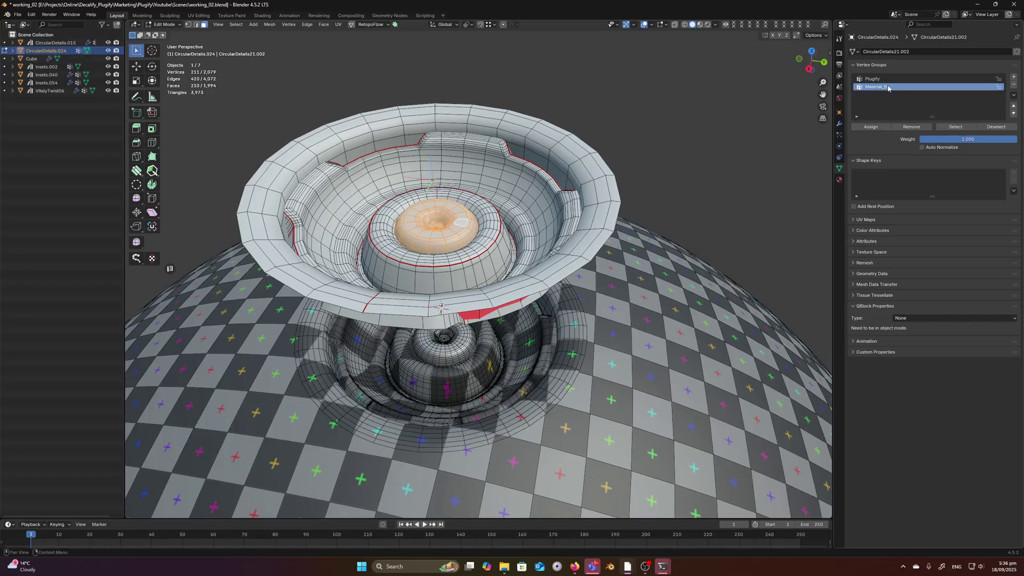
Step: Return the plug to Object Mode without the wireframe overlay, then isolate the sphere for a close view of its inset
middle_drag(603, 247, 603, 233)
scroll(605, 240, down, 1)
key(Tab)
click(545, 100)
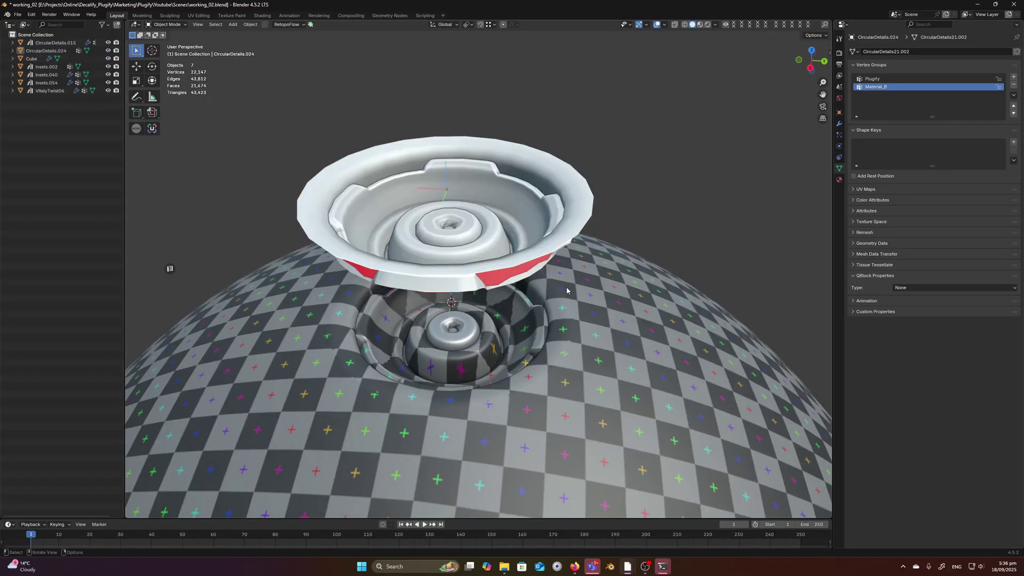
click(567, 290)
key(ctrl+f)
shift+middle_drag(567, 291, 587, 241)
scroll(501, 269, up, 3)
scroll(501, 269, down, 2)
middle_drag(502, 269, 508, 272)
scroll(506, 272, up, 2)
Step: Outline the inset's central knob with an annotation stroke, then remove the stroke and deselect the sphere
key(d)
mouse_move(438, 257)
mouse_down()
mouse_move(457, 315)
mouse_move(518, 278)
mouse_up()
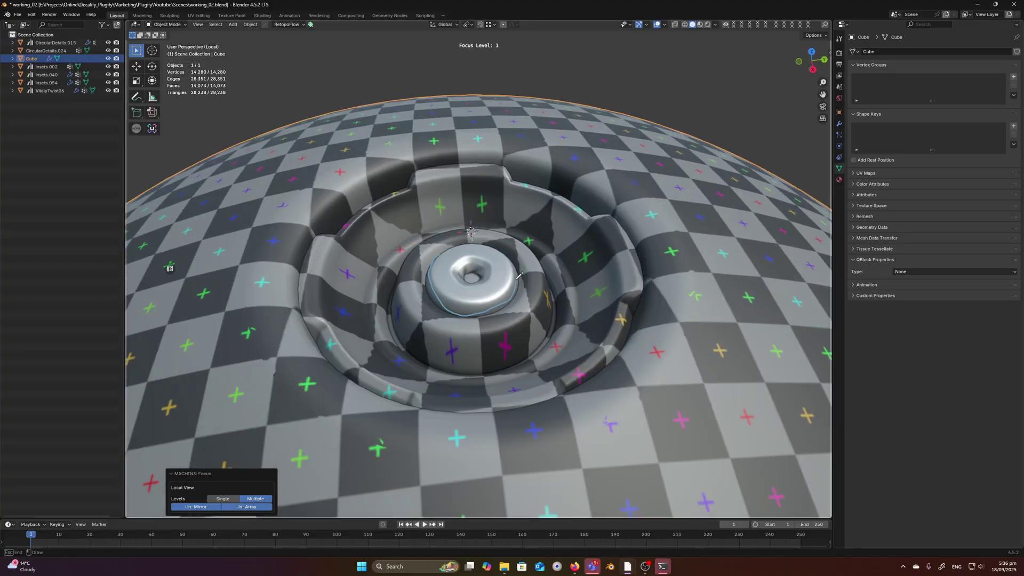
key(Escape)
click(611, 87)
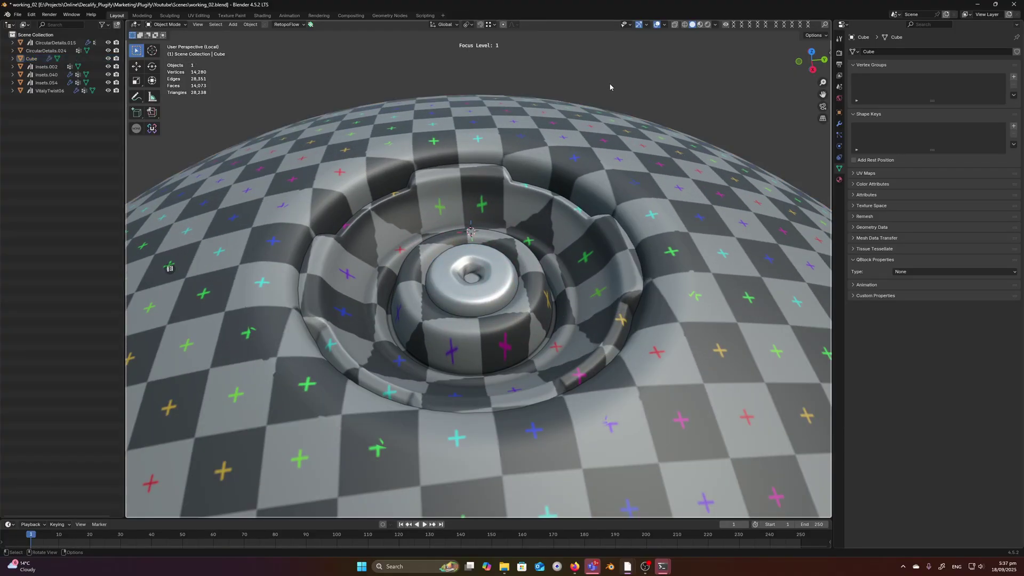
Step: Select and isolate the sphere again and display its Plugify modifier settings
key(ctrl+f)
click(615, 256)
click(615, 257)
scroll(615, 257, down, 3)
key(ctrl+f)
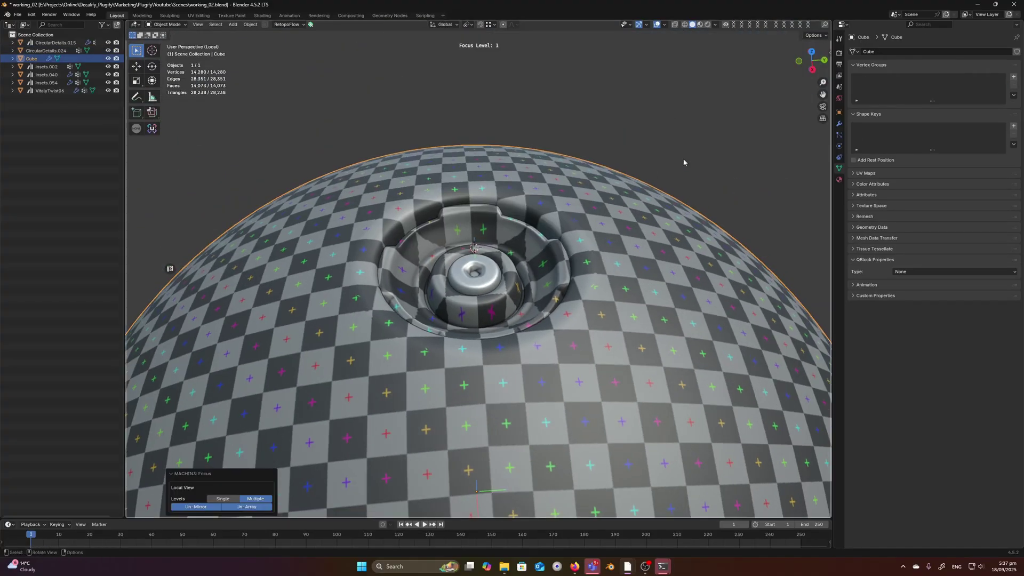
click(839, 123)
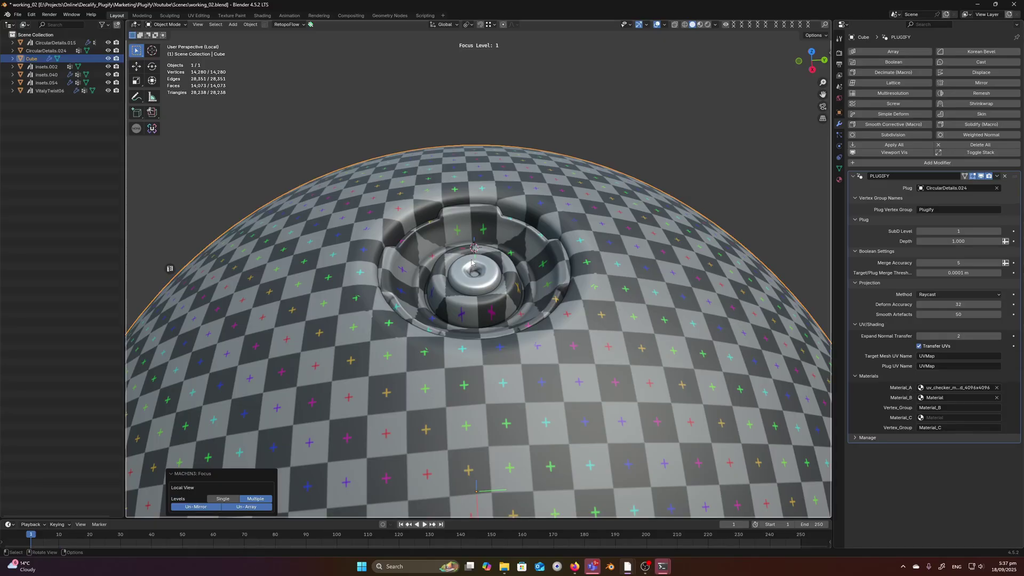
Step: Examine the inset's central knob material against the surrounding checker texture
scroll(498, 257, up, 4)
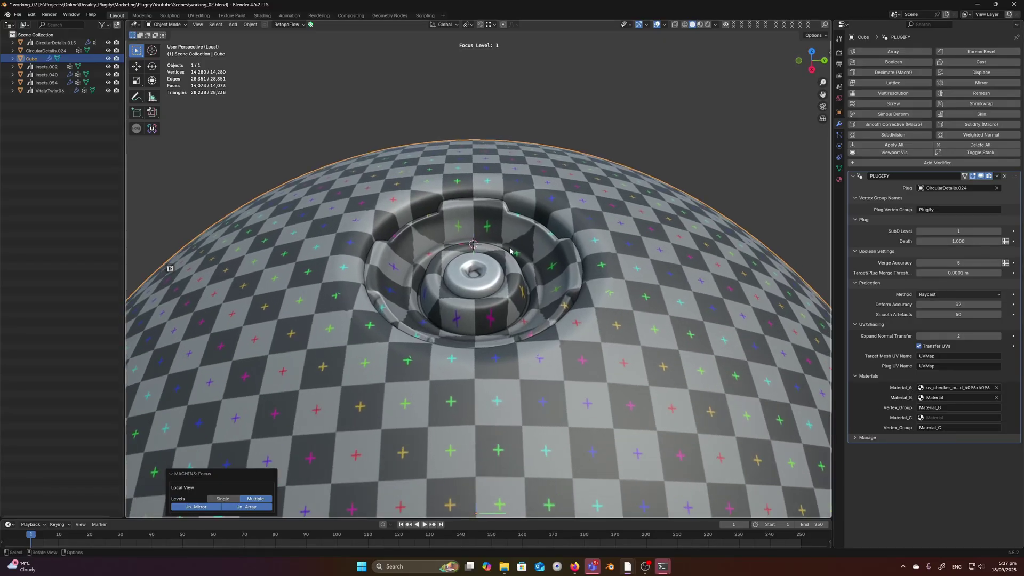
middle_drag(519, 254, 531, 287)
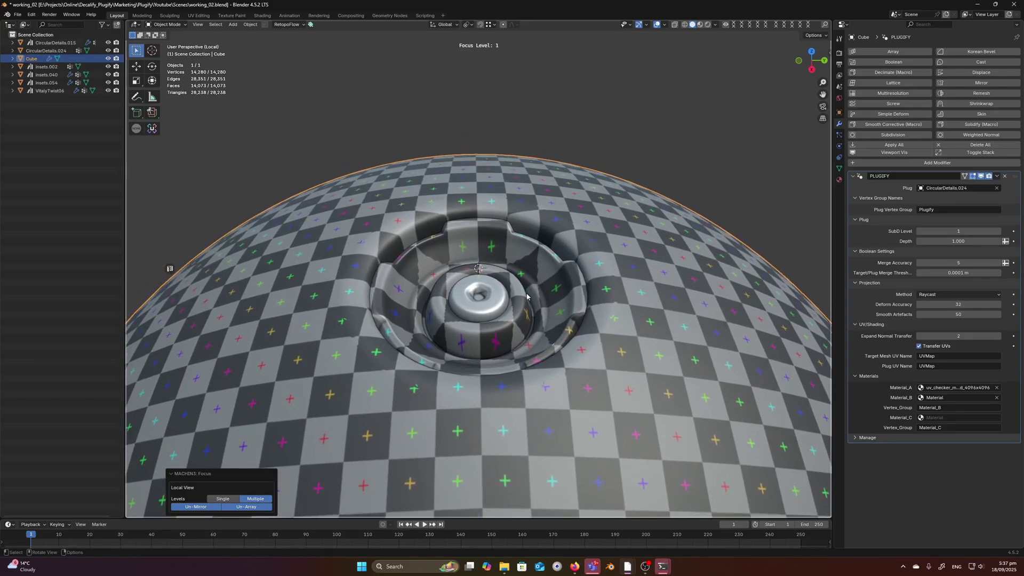
scroll(539, 296, up, 2)
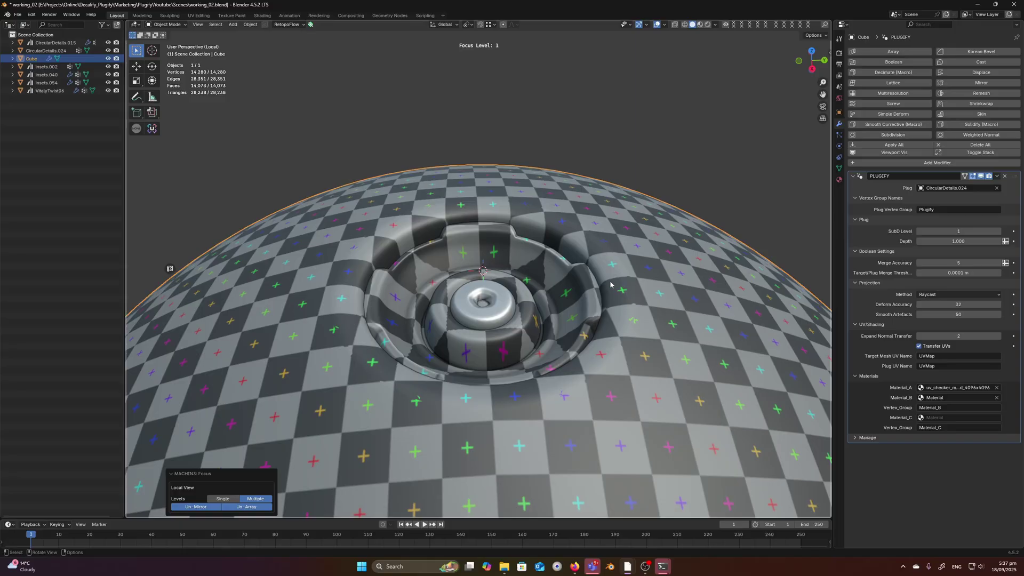
scroll(611, 284, down, 2)
scroll(549, 224, down, 1)
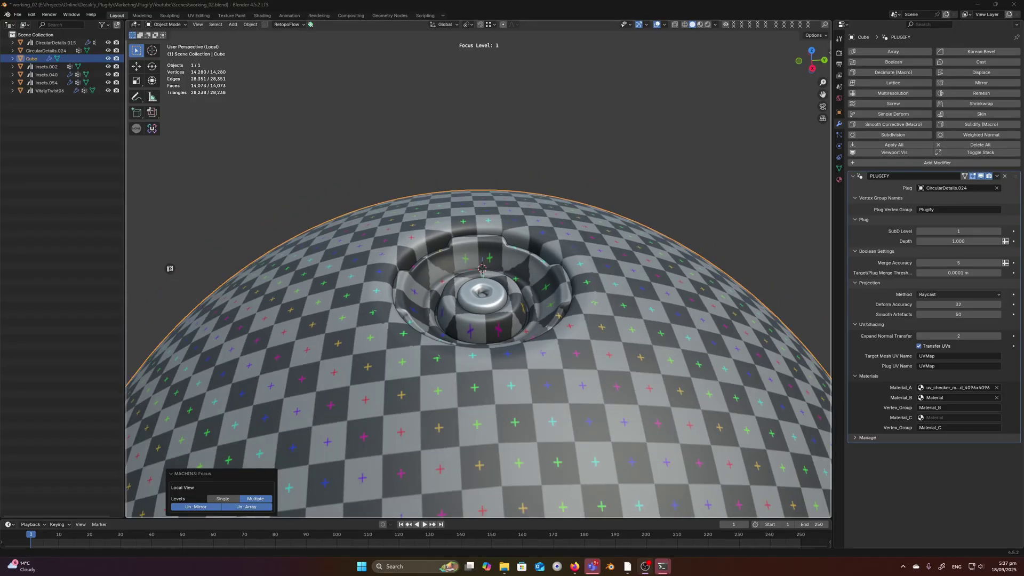
click(540, 222)
middle_drag(536, 218, 541, 217)
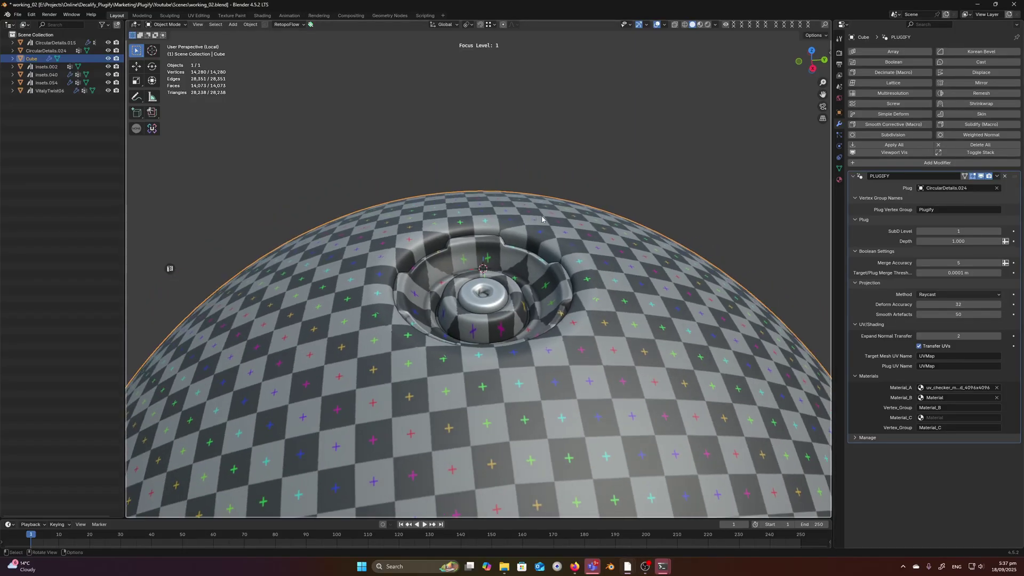
Step: Shade the viewport with the glossy red matcap and Object colouring, and exit the sphere's isolated view
key(z)
click(694, 96)
key(z)
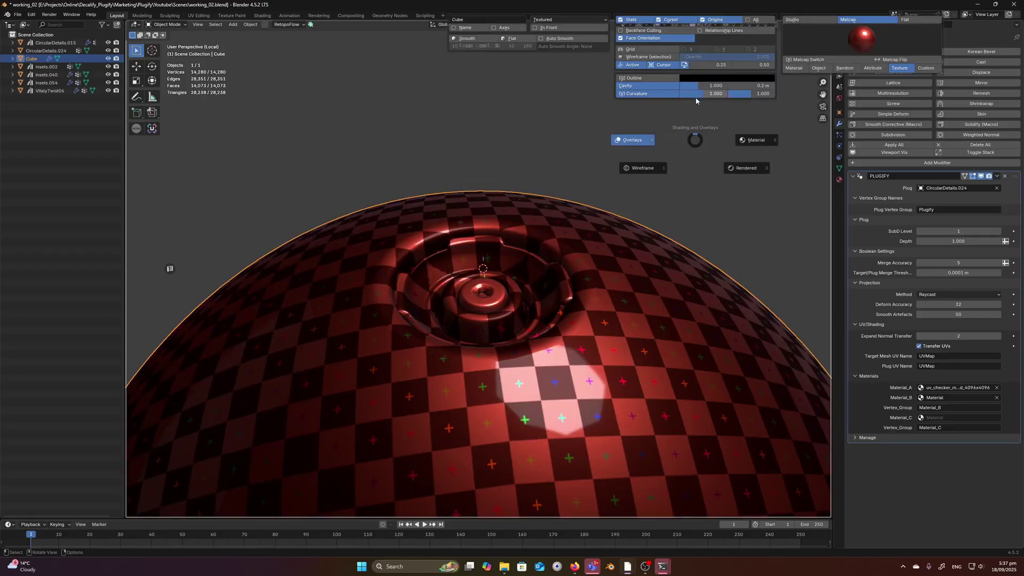
click(820, 68)
scroll(589, 253, down, 5)
key(f)
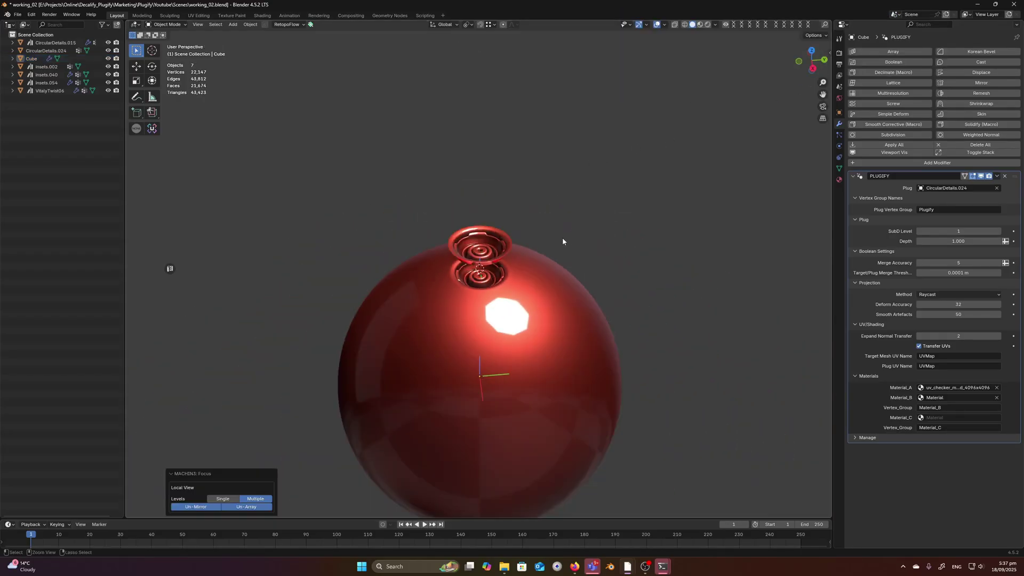
Step: Place the 3D cursor at a single vertex on the sphere's upper side and return to Object Mode
scroll(548, 190, down, 2)
shift+middle_drag(542, 371, 564, 228)
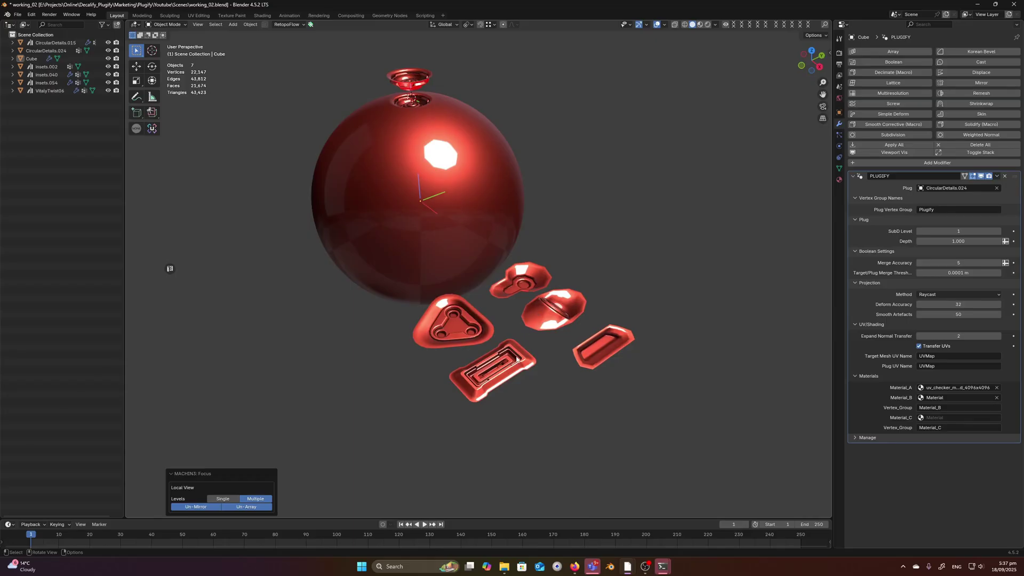
click(517, 358)
shift+middle_drag(508, 268, 538, 315)
click(549, 210)
key(Tab)
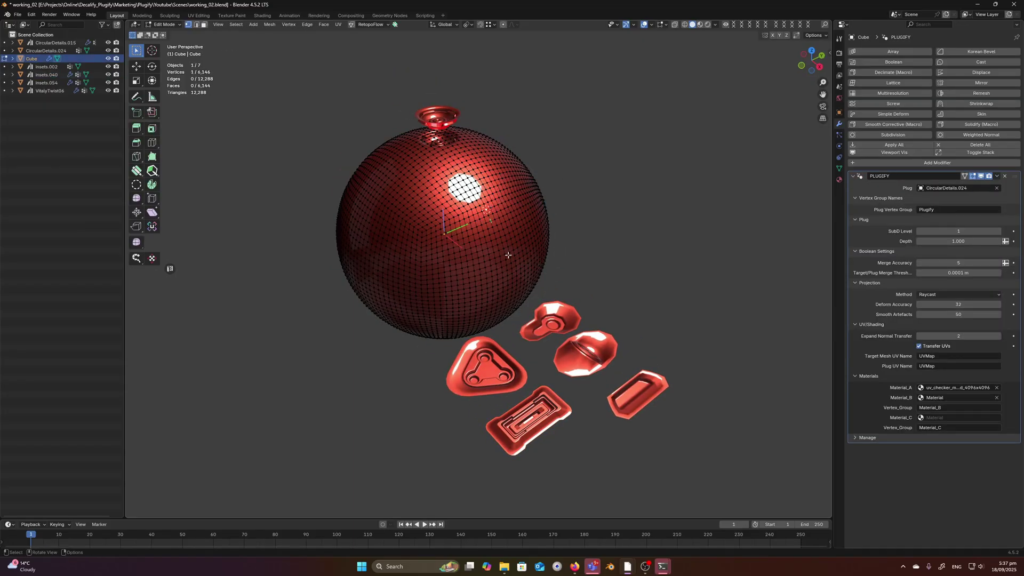
key(Tab)
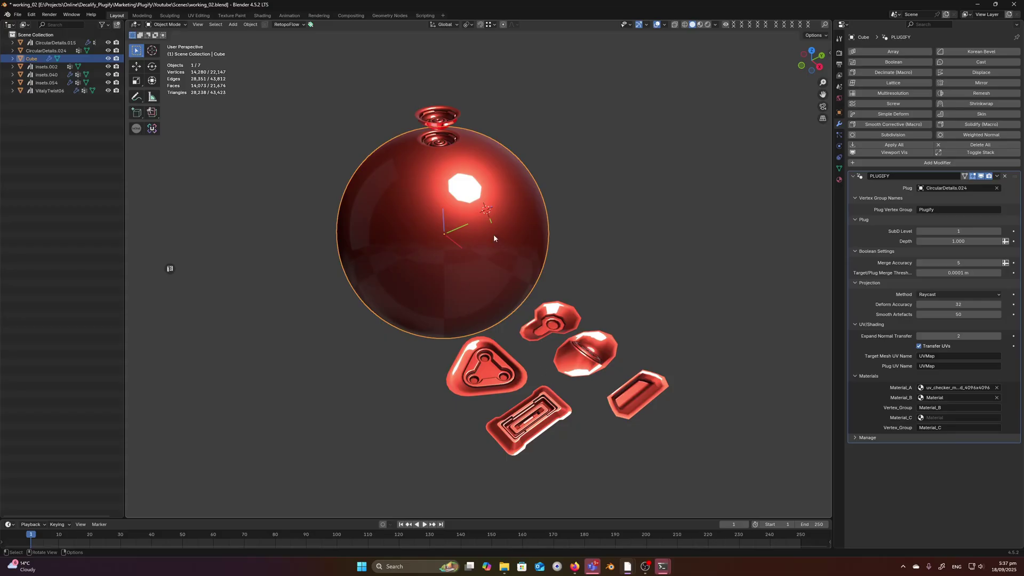
Step: Snap the rectangular inset with nested grooves to the 3D cursor on the sphere's surface and frame it
click(537, 407)
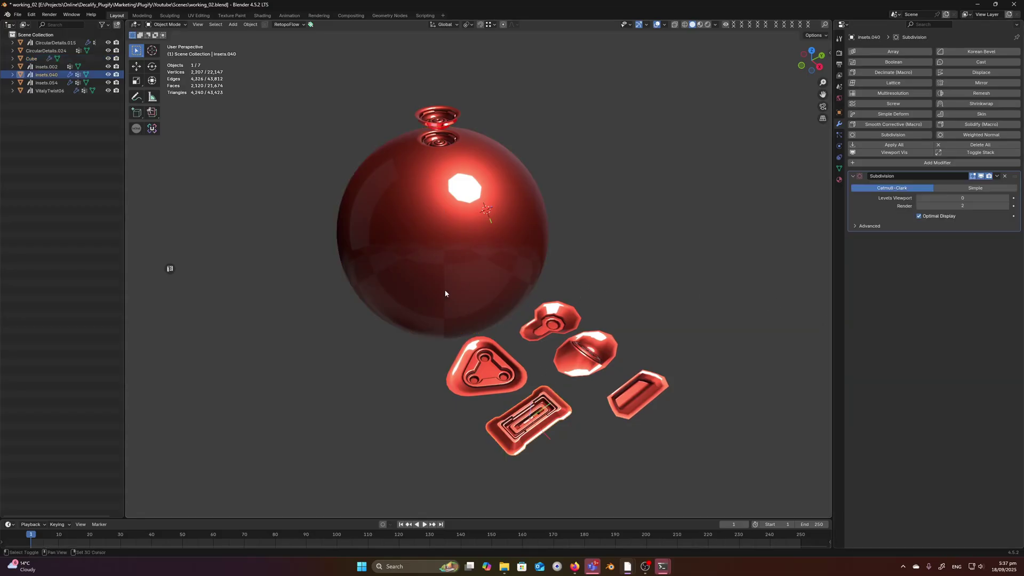
key(shift+s)
key(KP_Decimal)
middle_drag(477, 243, 517, 253)
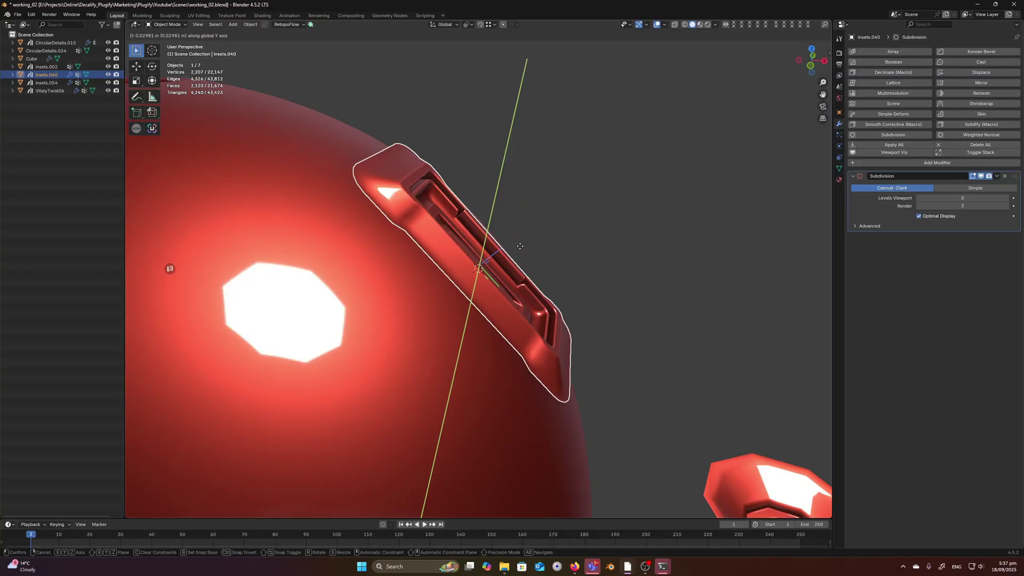
Step: Switch the transform orientation to Local and move the rectangular inset about 0.0065 m along its Z axis
key(comma)
click(579, 245)
middle_drag(585, 248, 451, 248)
key(g)
key(z)
click(601, 237)
scroll(602, 238, down, 3)
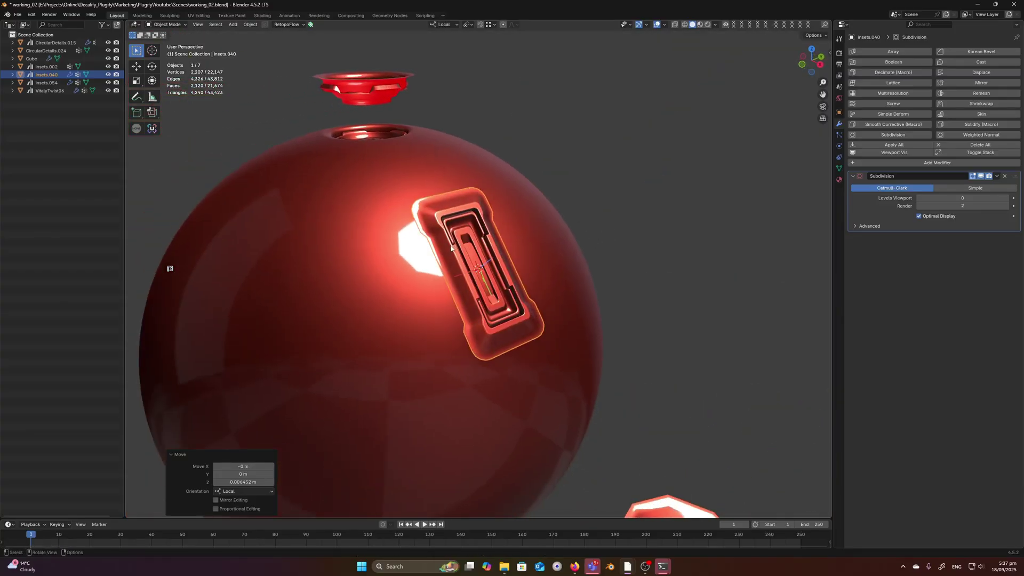
Step: Add a second Plugify modifier to the sphere with the rectangular inset insets.040 as its plug
click(489, 180)
click(910, 164)
text(pl)
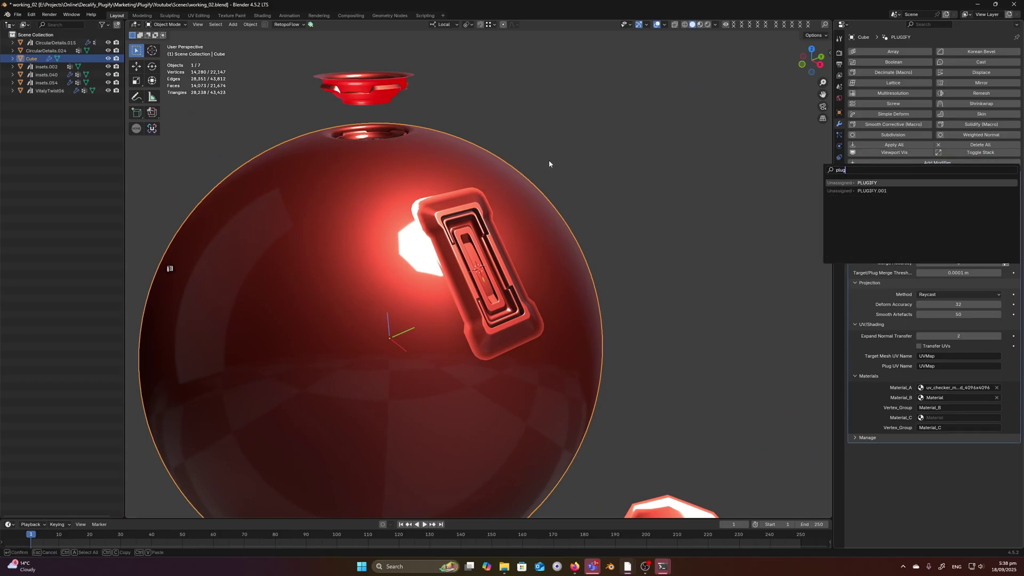
text(ug)
key(Return)
scroll(575, 195, up, 2)
scroll(899, 406, down, 5)
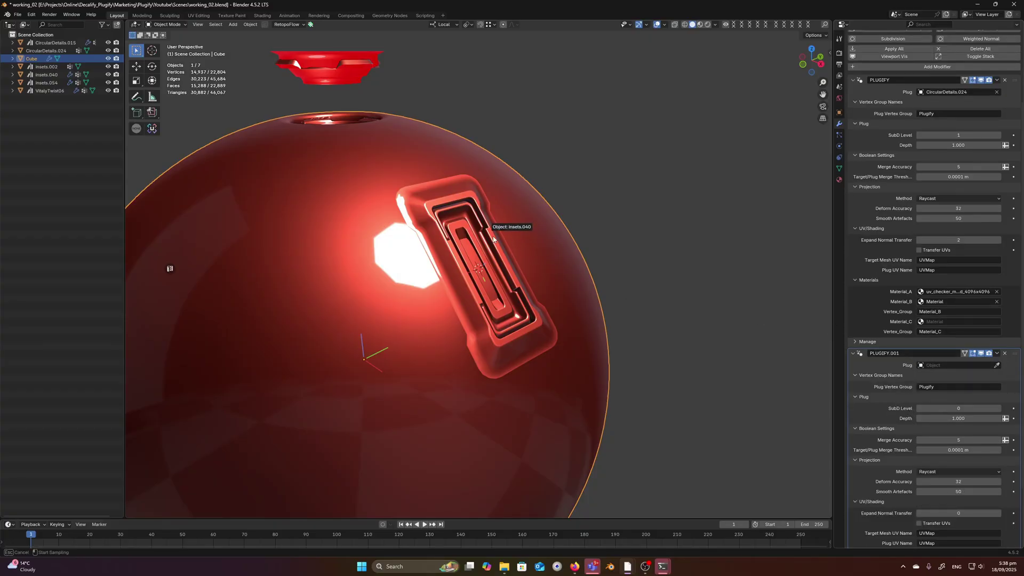
middle_drag(494, 239, 508, 226)
Step: Isolate the sphere with its wireframe shown and inspect how the rectangular inset merges into the surface
key(ctrl+f)
middle_drag(460, 250, 368, 269)
scroll(650, 178, down, 1)
click(676, 152)
middle_drag(667, 165, 499, 275)
scroll(492, 193, up, 5)
scroll(598, 280, down, 3)
click(568, 267)
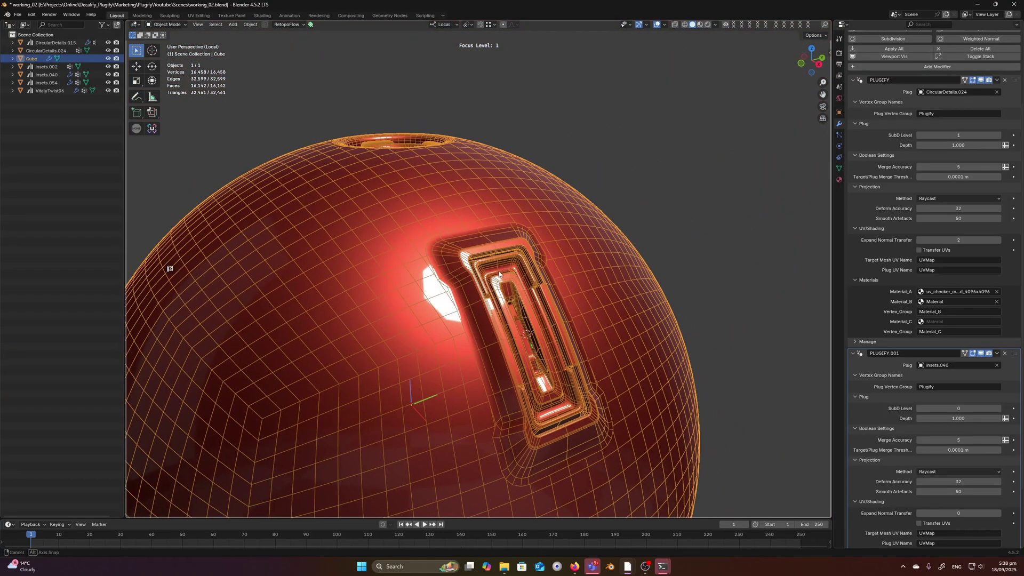
Step: Set the second Plugify modifier's SubD Level to 1 and deselect the sphere to view the smoothed inset
click(998, 408)
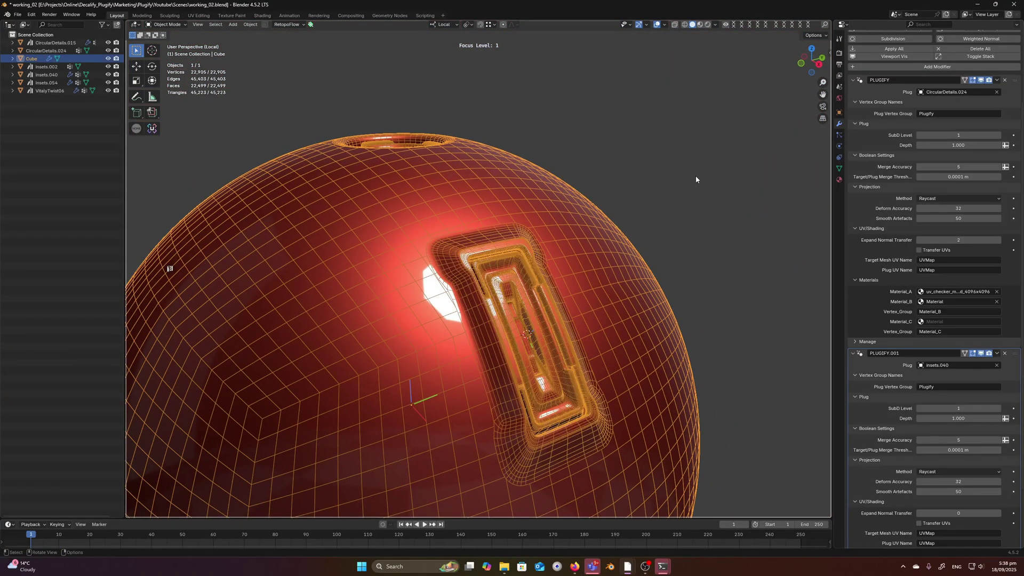
key(alt+a)
middle_drag(695, 178, 492, 258)
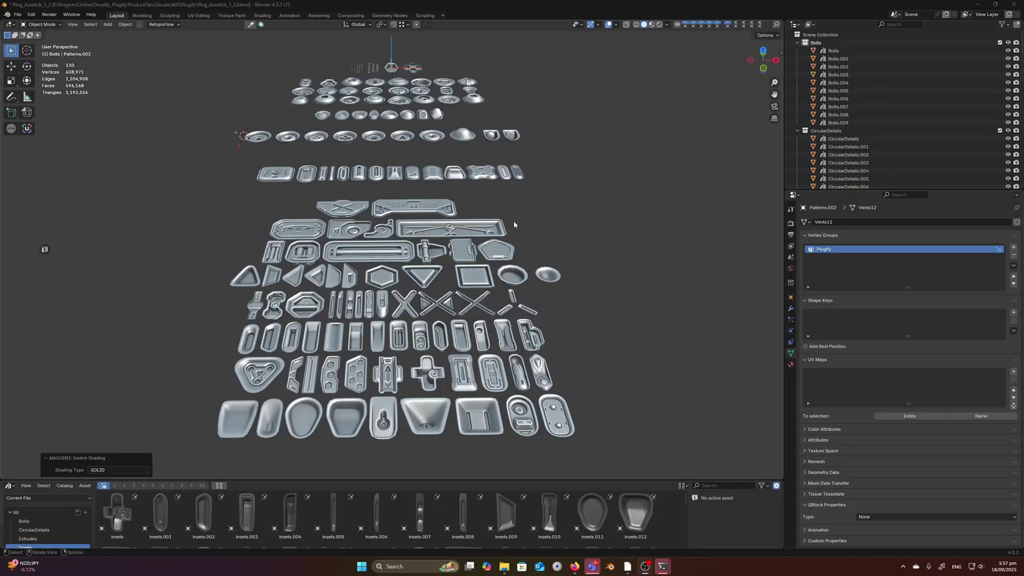
Step: Examine the rows of plug meshes in the Plug_AssetLib_1_2 file, including the circular details and VitalyTwist03
middle_drag(515, 225, 469, 263)
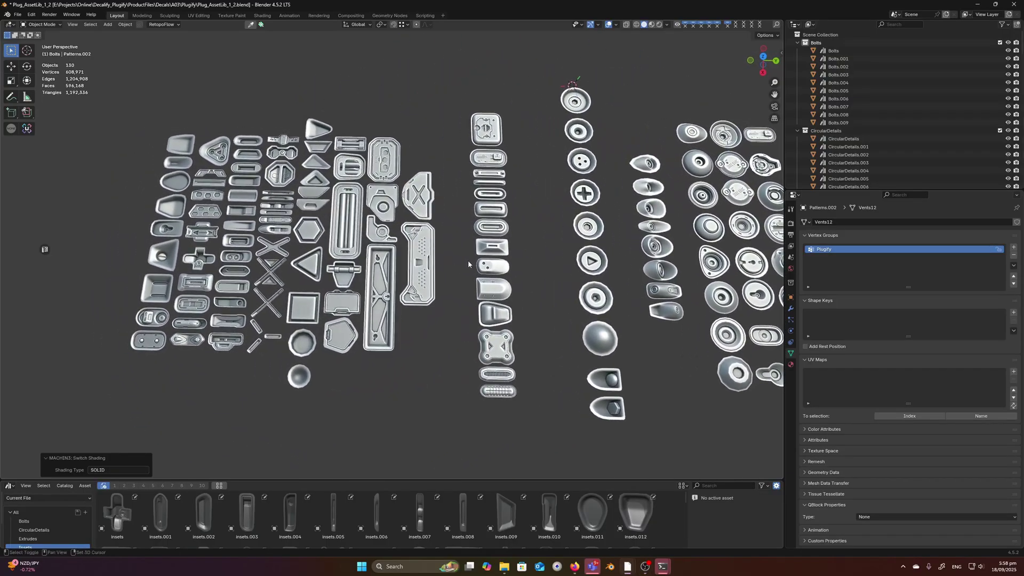
shift+middle_drag(592, 261, 418, 265)
shift+middle_drag(488, 259, 365, 229)
click(407, 217)
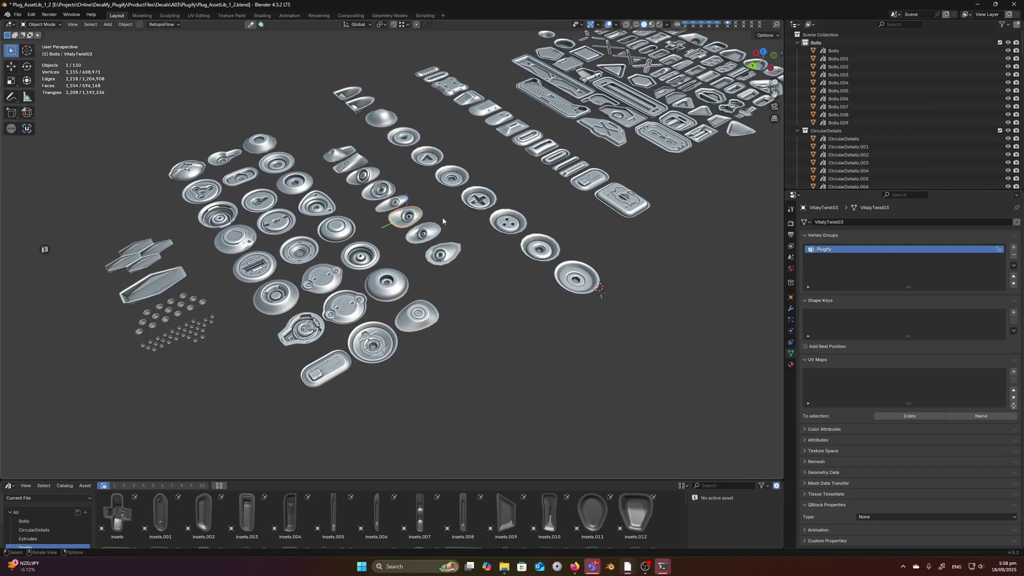
middle_drag(434, 211, 465, 214)
shift+middle_drag(661, 220, 381, 230)
scroll(563, 222, up, 3)
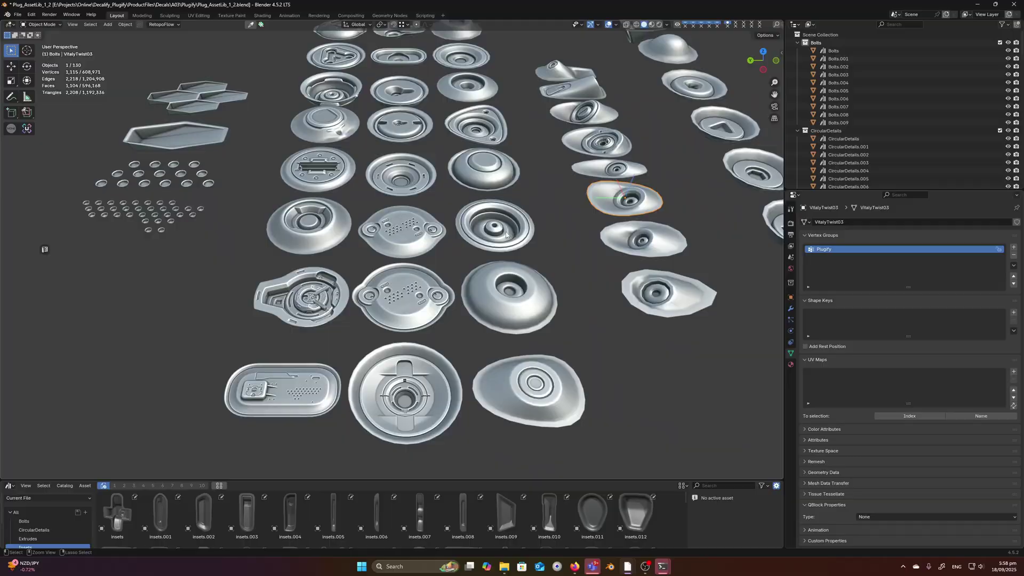
shift+middle_drag(571, 230, 382, 242)
scroll(384, 243, down, 3)
shift+middle_drag(538, 229, 453, 219)
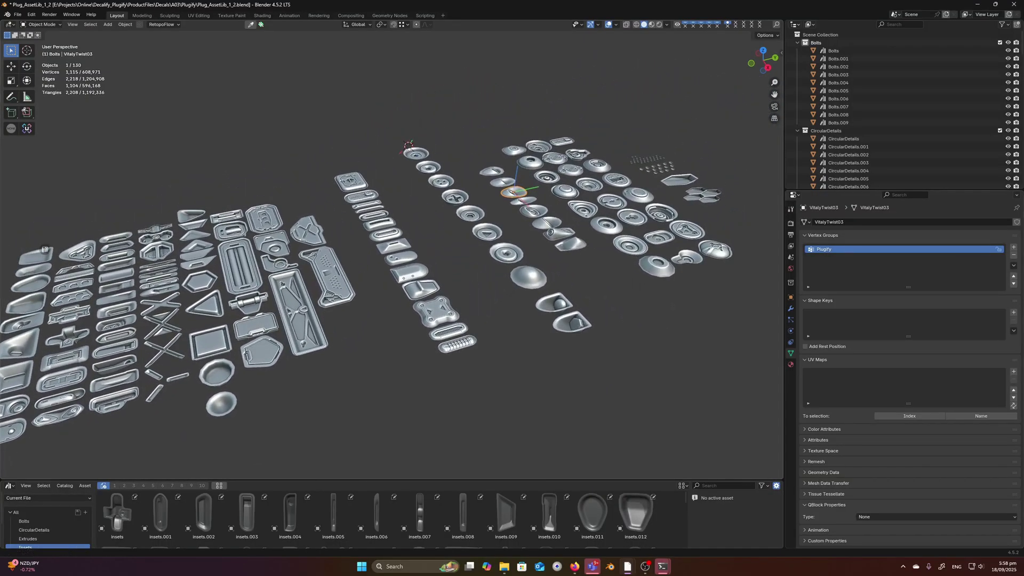
Step: Enlarge the Asset Browser, look through the Bolts, CircularDetails, Extrudes, Insets, Patterns and VitalyTwists catalogs, and shrink it again
drag(459, 481, 459, 261)
click(30, 303)
click(30, 310)
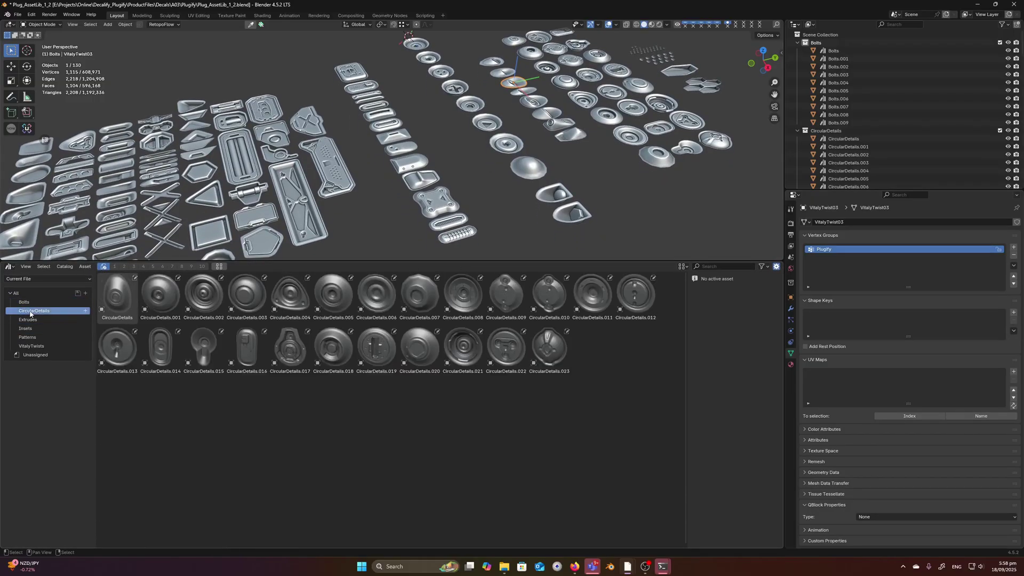
click(29, 320)
click(27, 328)
click(28, 337)
click(31, 347)
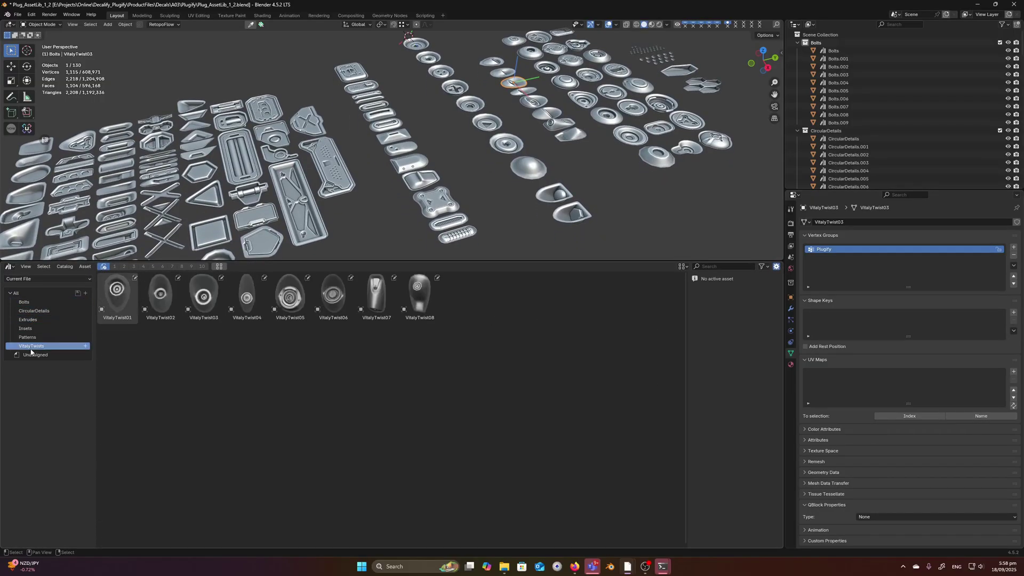
click(25, 302)
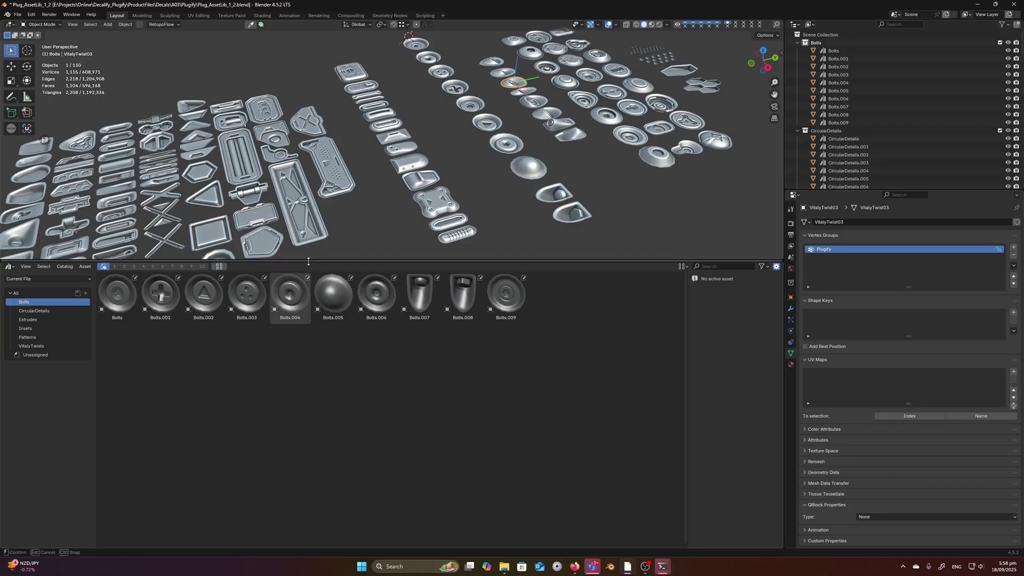
drag(308, 261, 308, 460)
middle_drag(358, 340, 616, 303)
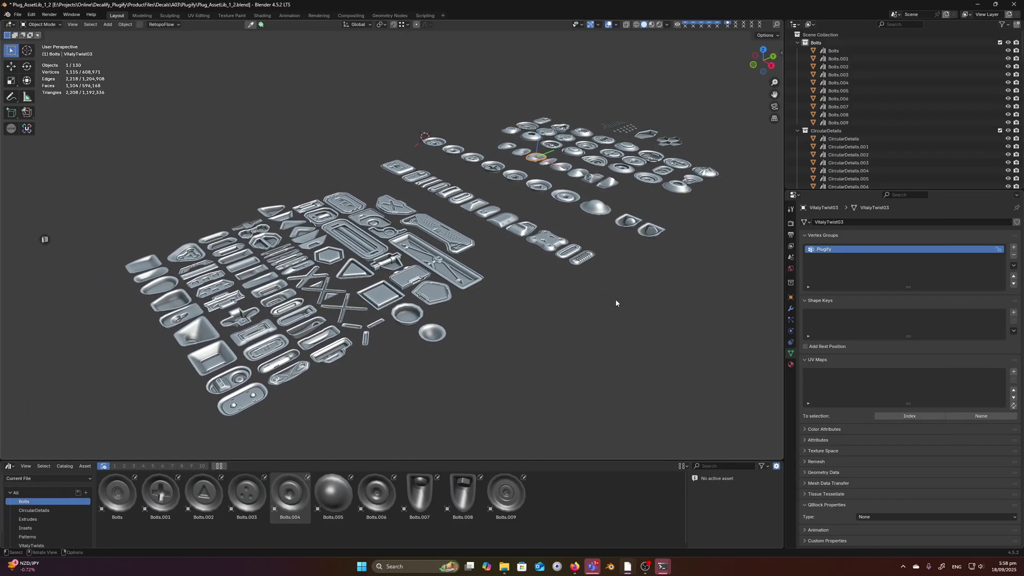